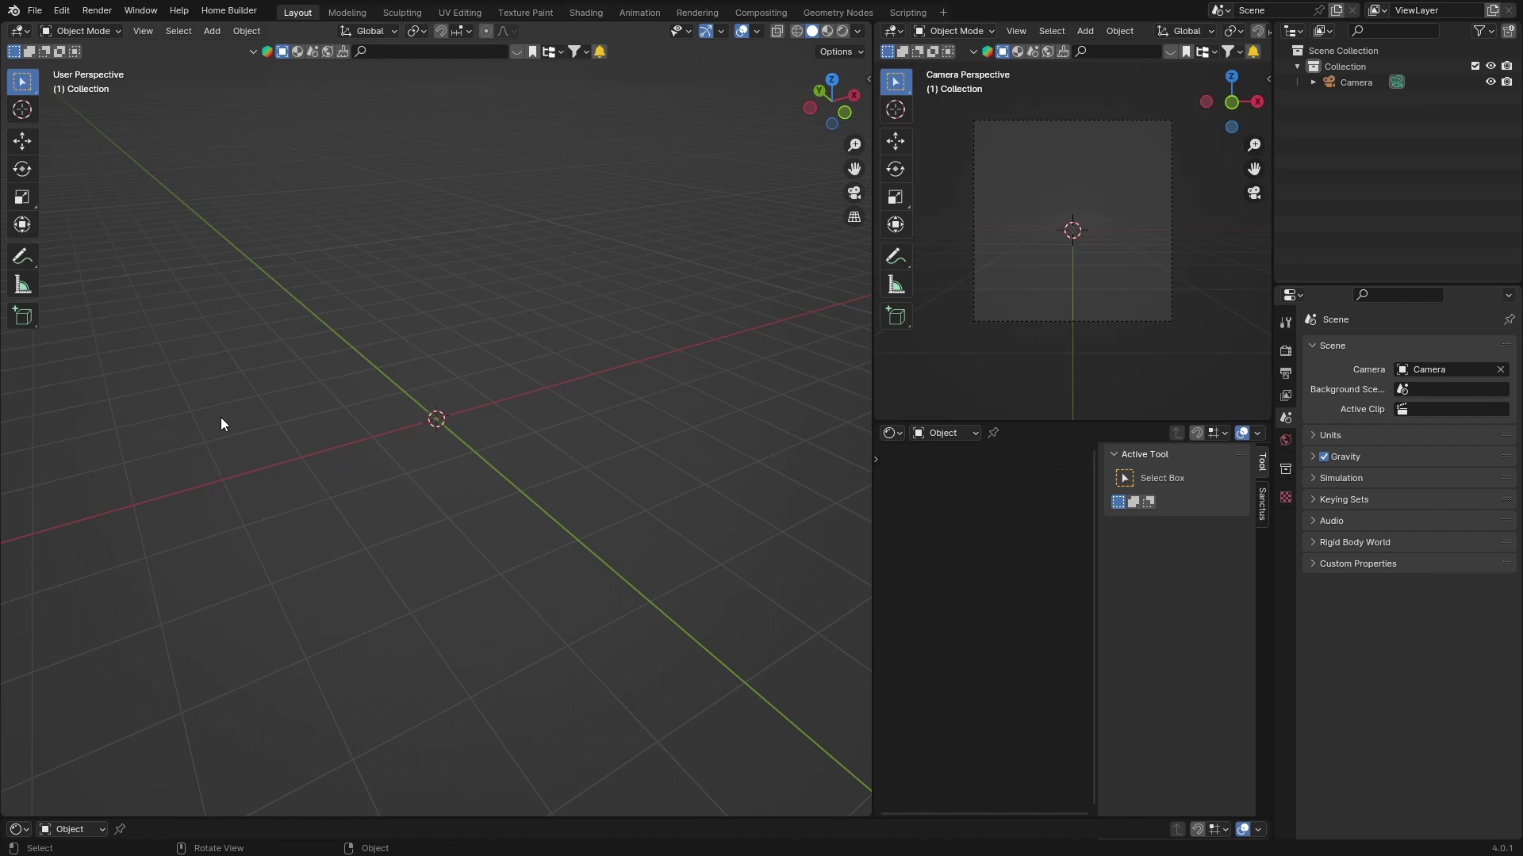
Add a cube mesh to the empty scene
{"action": "key", "text": "shift+a"}
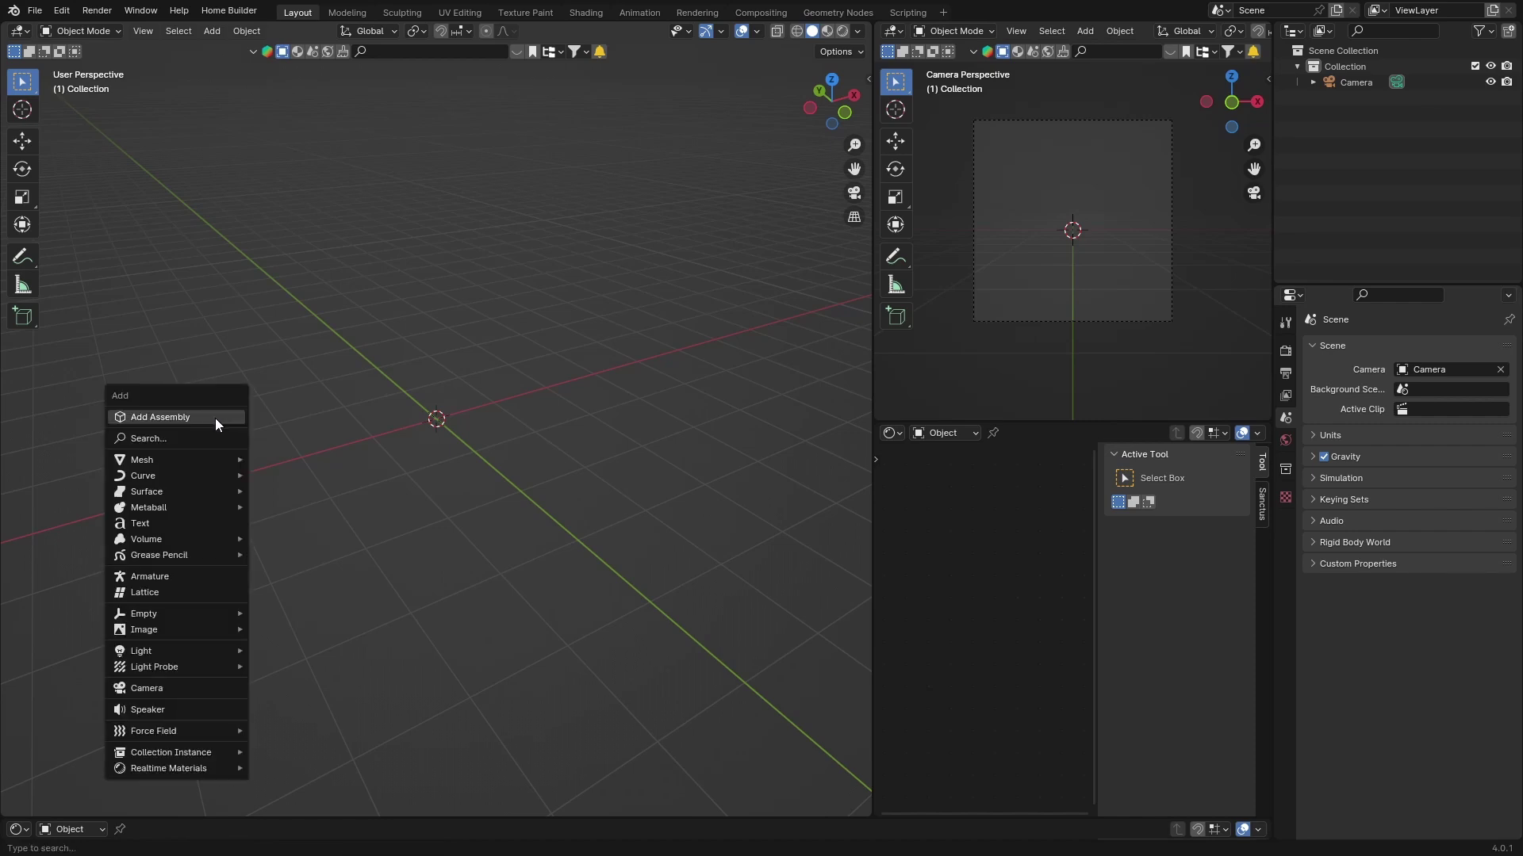
{"action": "mouse_move", "coordinate": [184, 460]}
{"action": "left_click", "coordinate": [298, 34]}
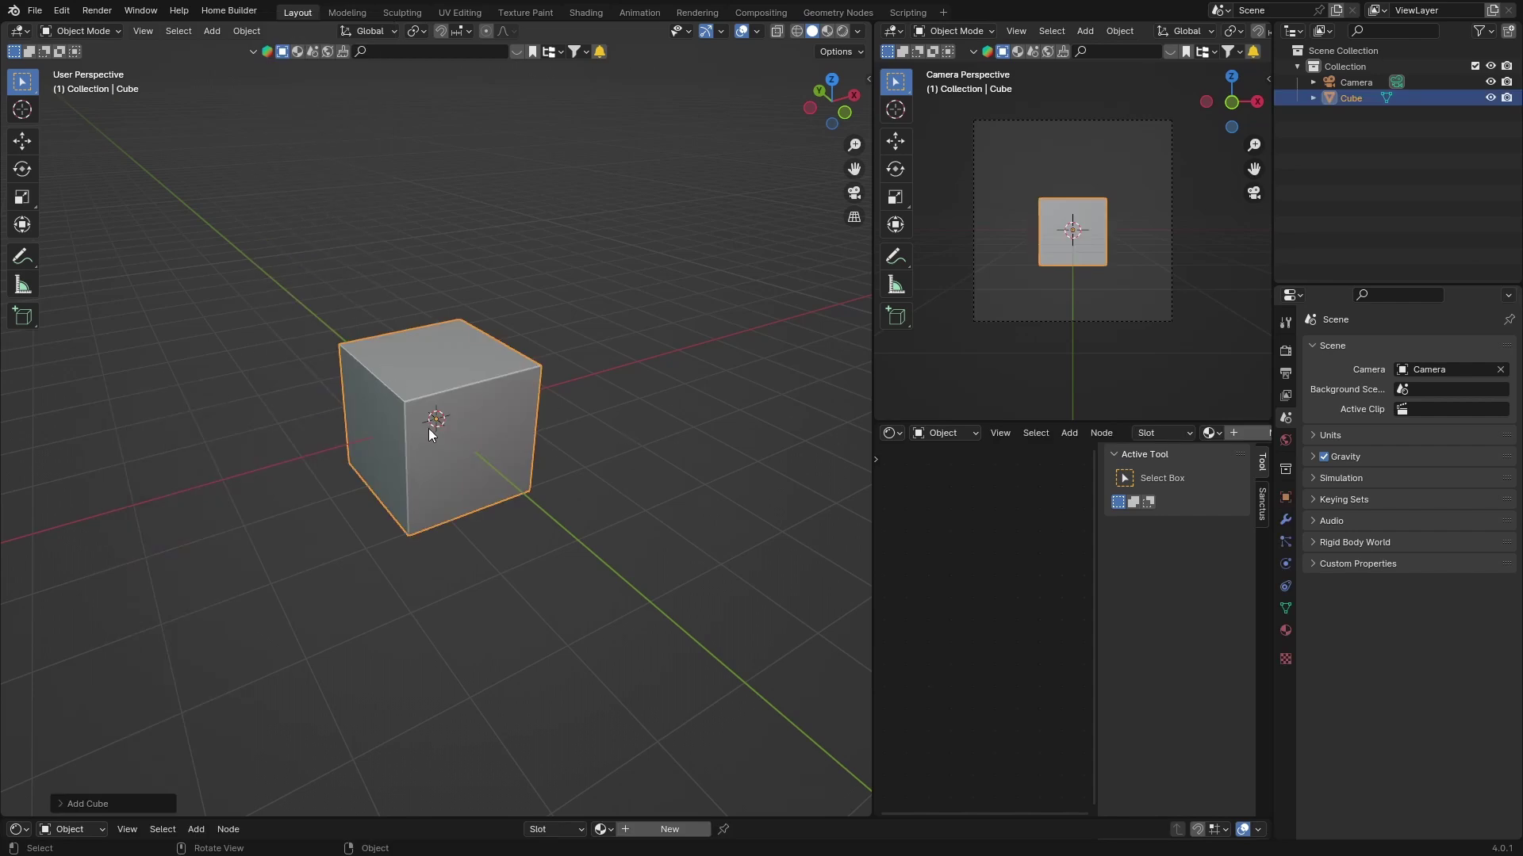
Add an Ocean modifier to the cube
{"action": "left_click", "coordinate": [1286, 519]}
{"action": "left_click", "coordinate": [1374, 351]}
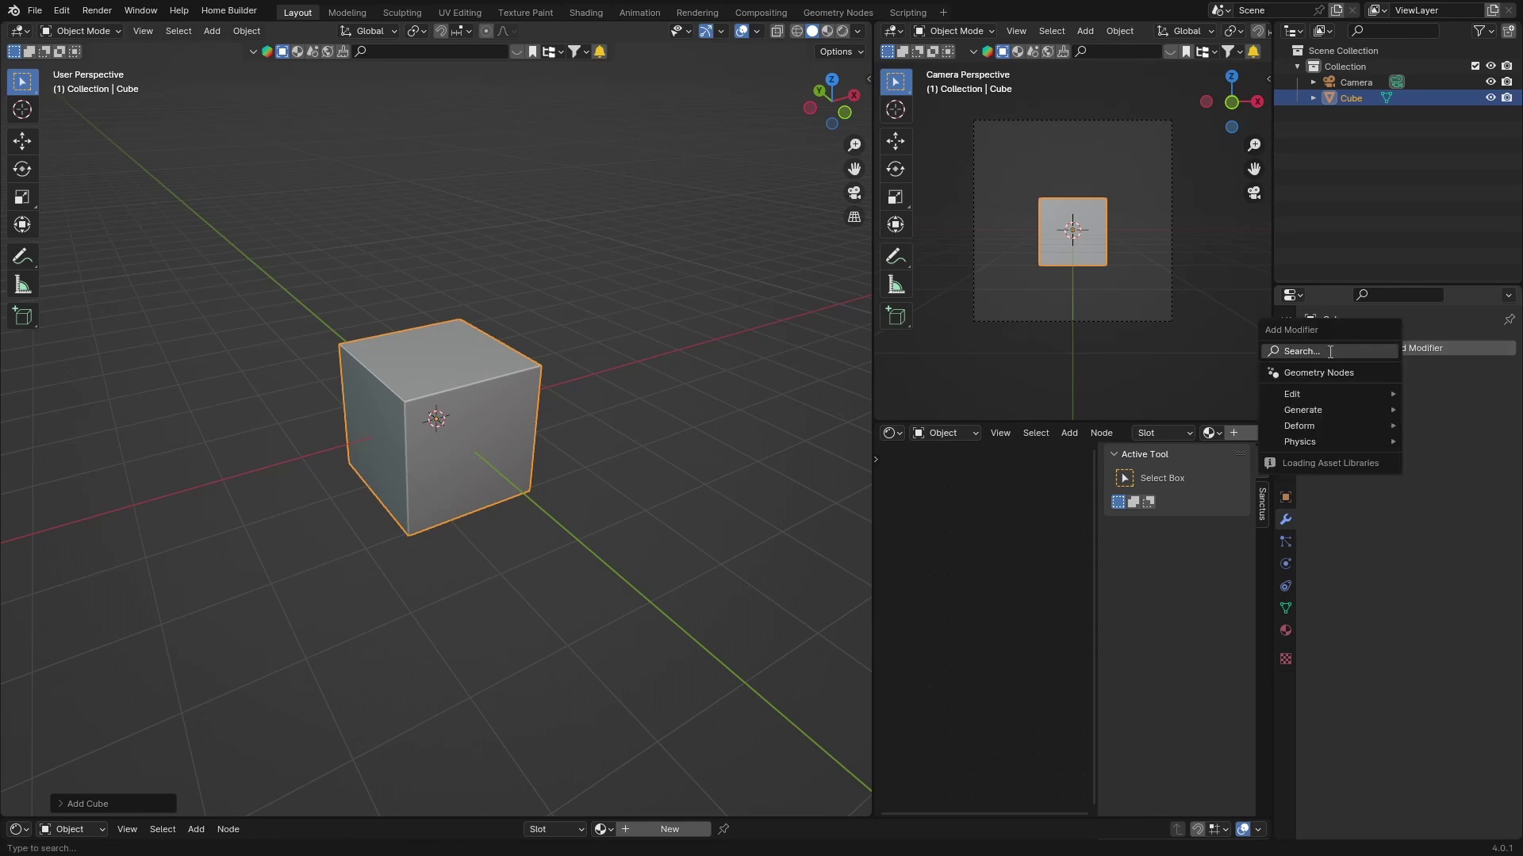
{"action": "left_click", "coordinate": [1330, 351]}
{"action": "type", "text": "ocea"}
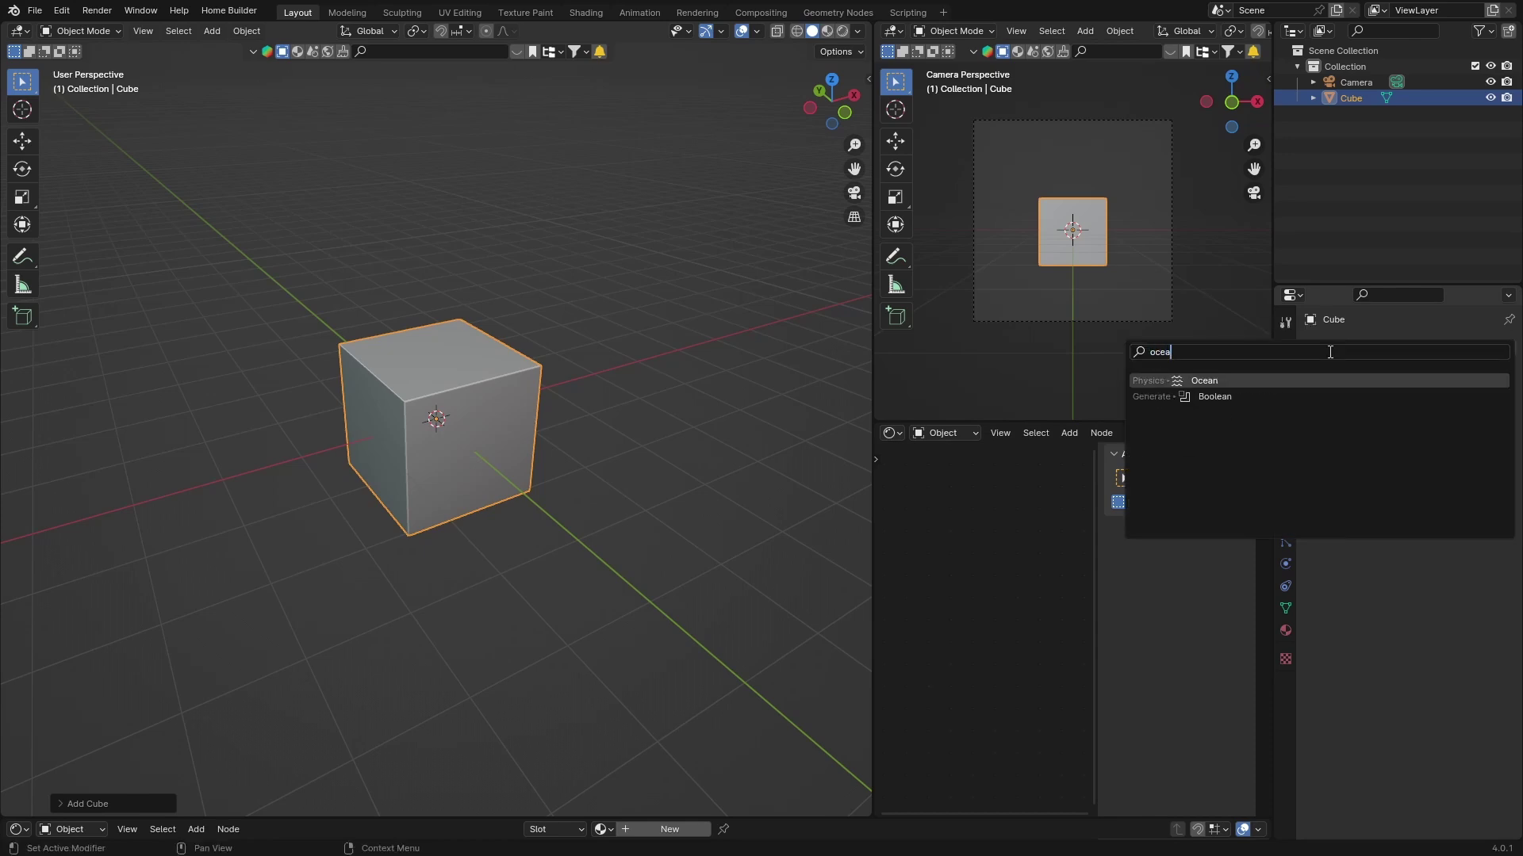
{"action": "type", "text": "n"}
{"action": "left_click", "coordinate": [1157, 377]}
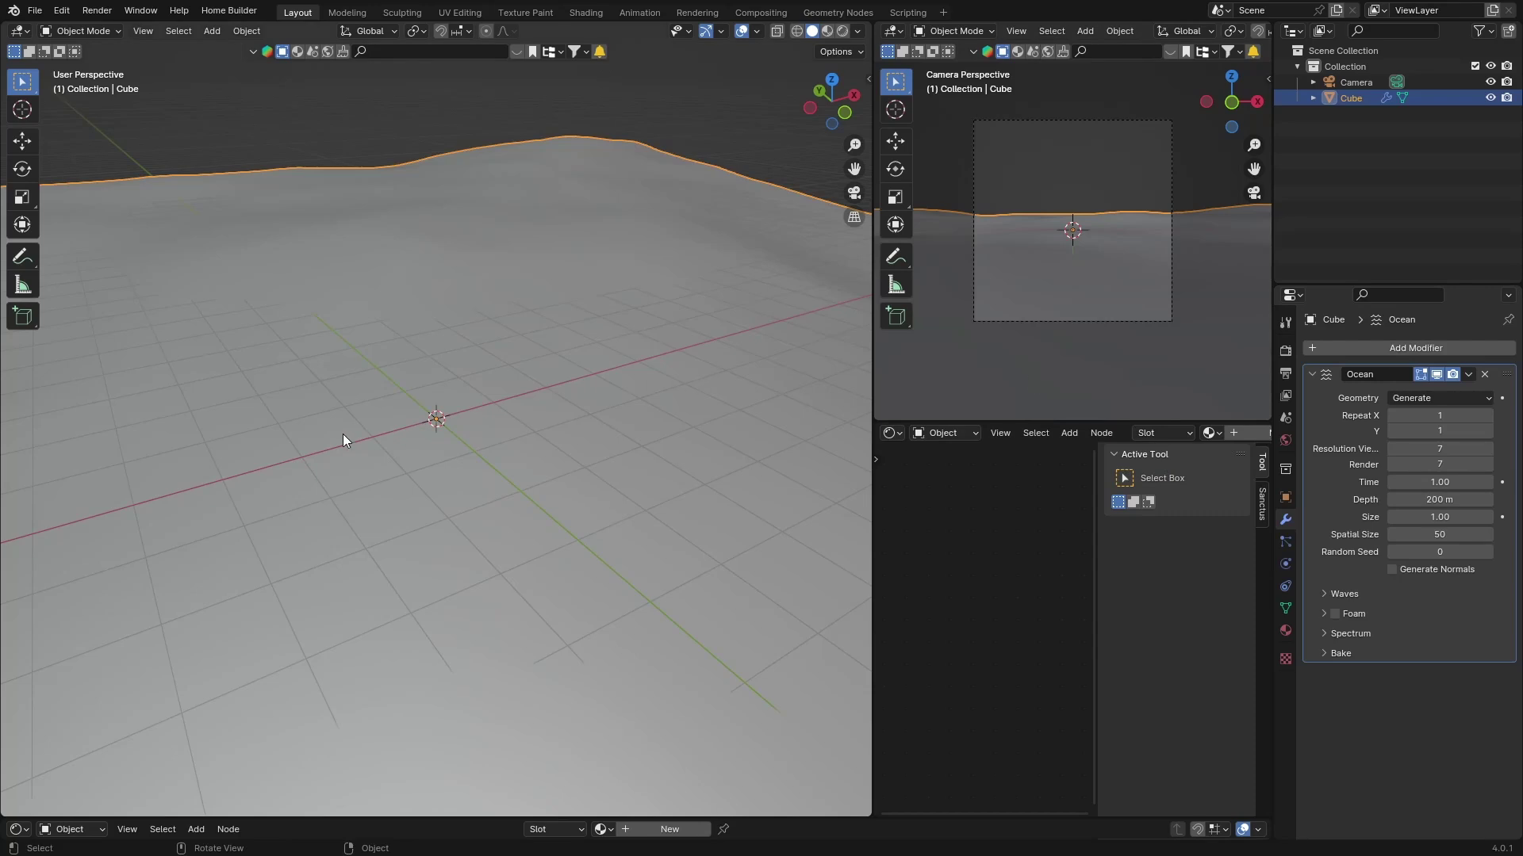
Set the Ocean modifier's viewport and render resolution both to 12
{"action": "scroll", "coordinate": [343, 435], "scroll_direction": "down", "scroll_amount": 5}
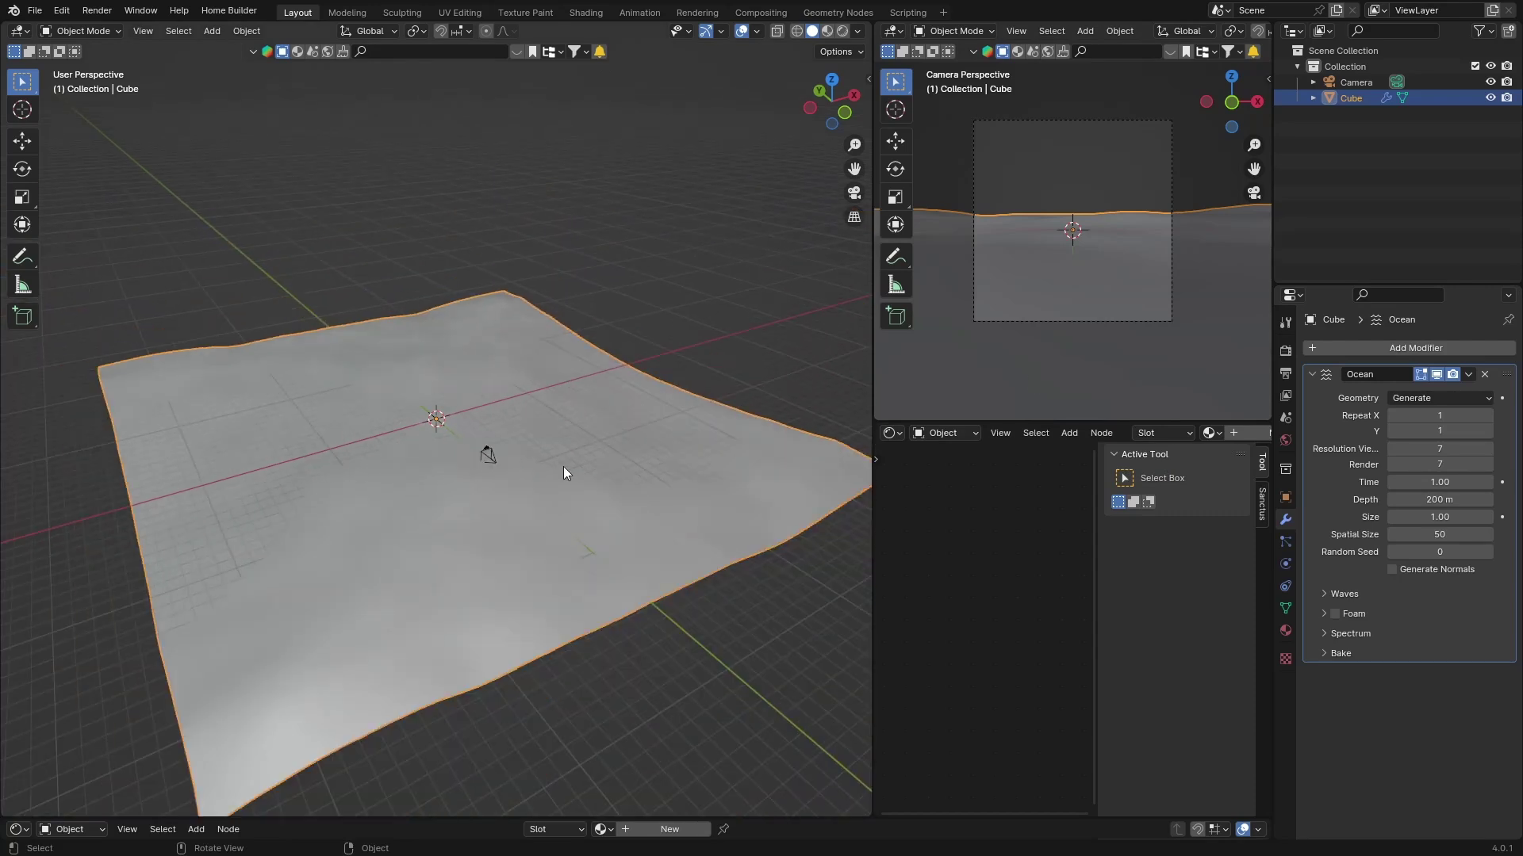
{"action": "left_click", "coordinate": [1445, 449]}
{"action": "key", "text": "BackSpace"}
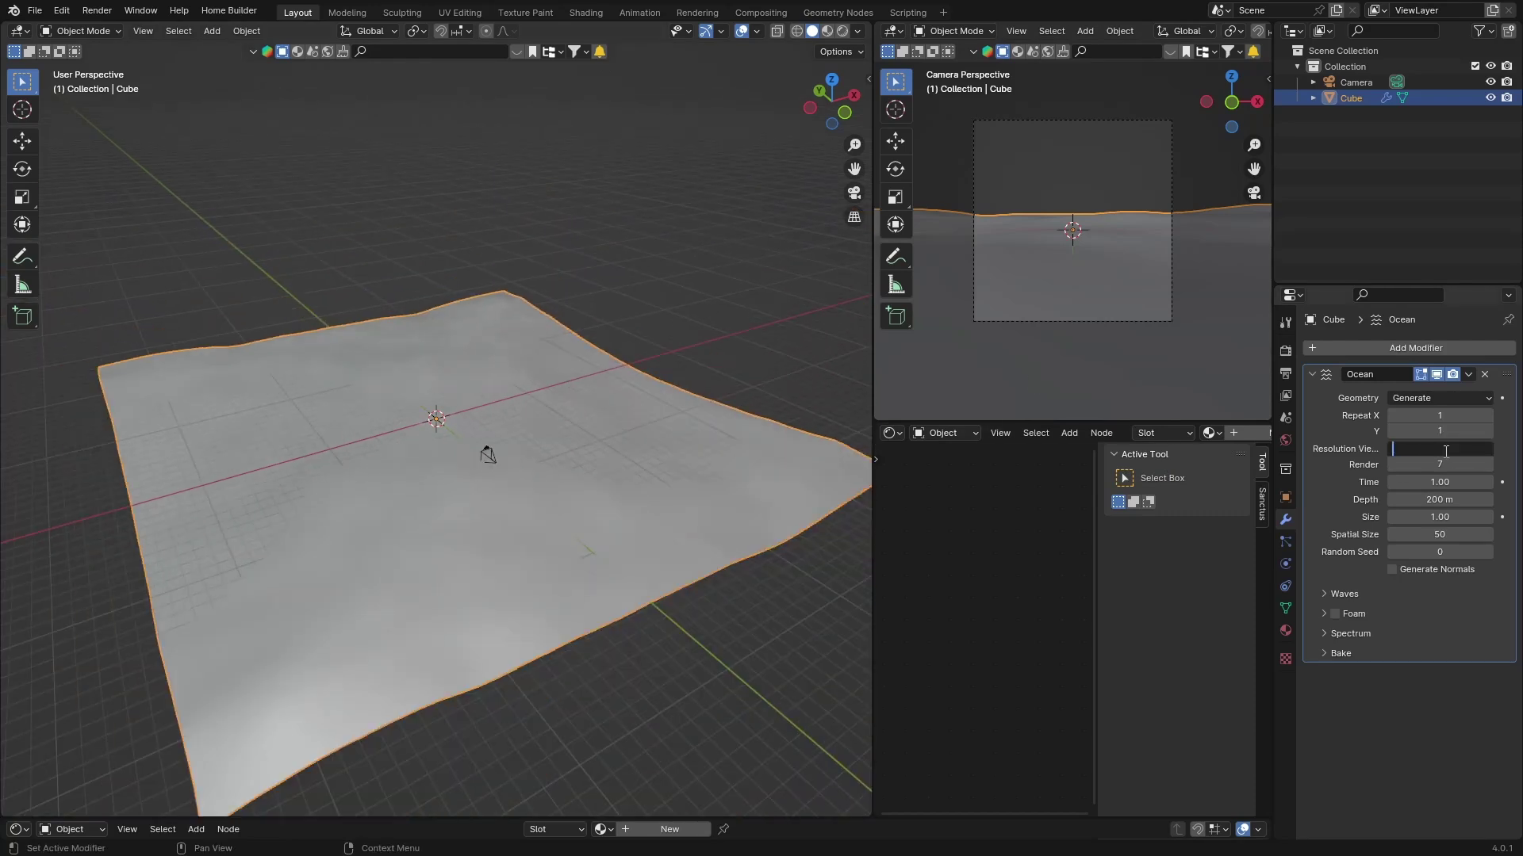
{"action": "type", "text": "12"}
{"action": "key", "text": "Return"}
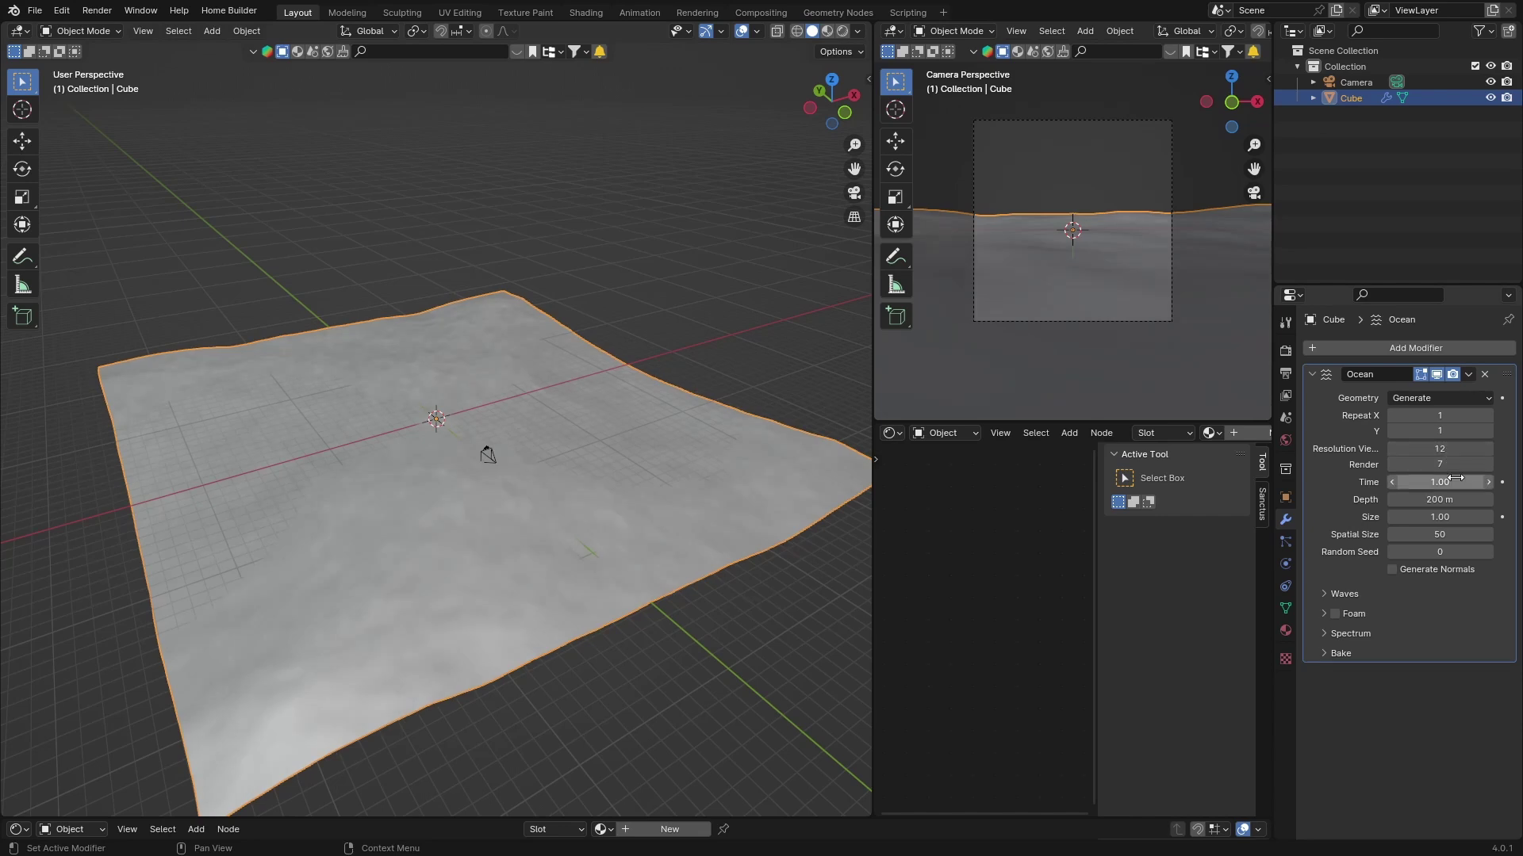
{"action": "left_click", "coordinate": [1460, 464]}
{"action": "key", "text": "BackSpace"}
{"action": "type", "text": "12"}
{"action": "key", "text": "Return"}
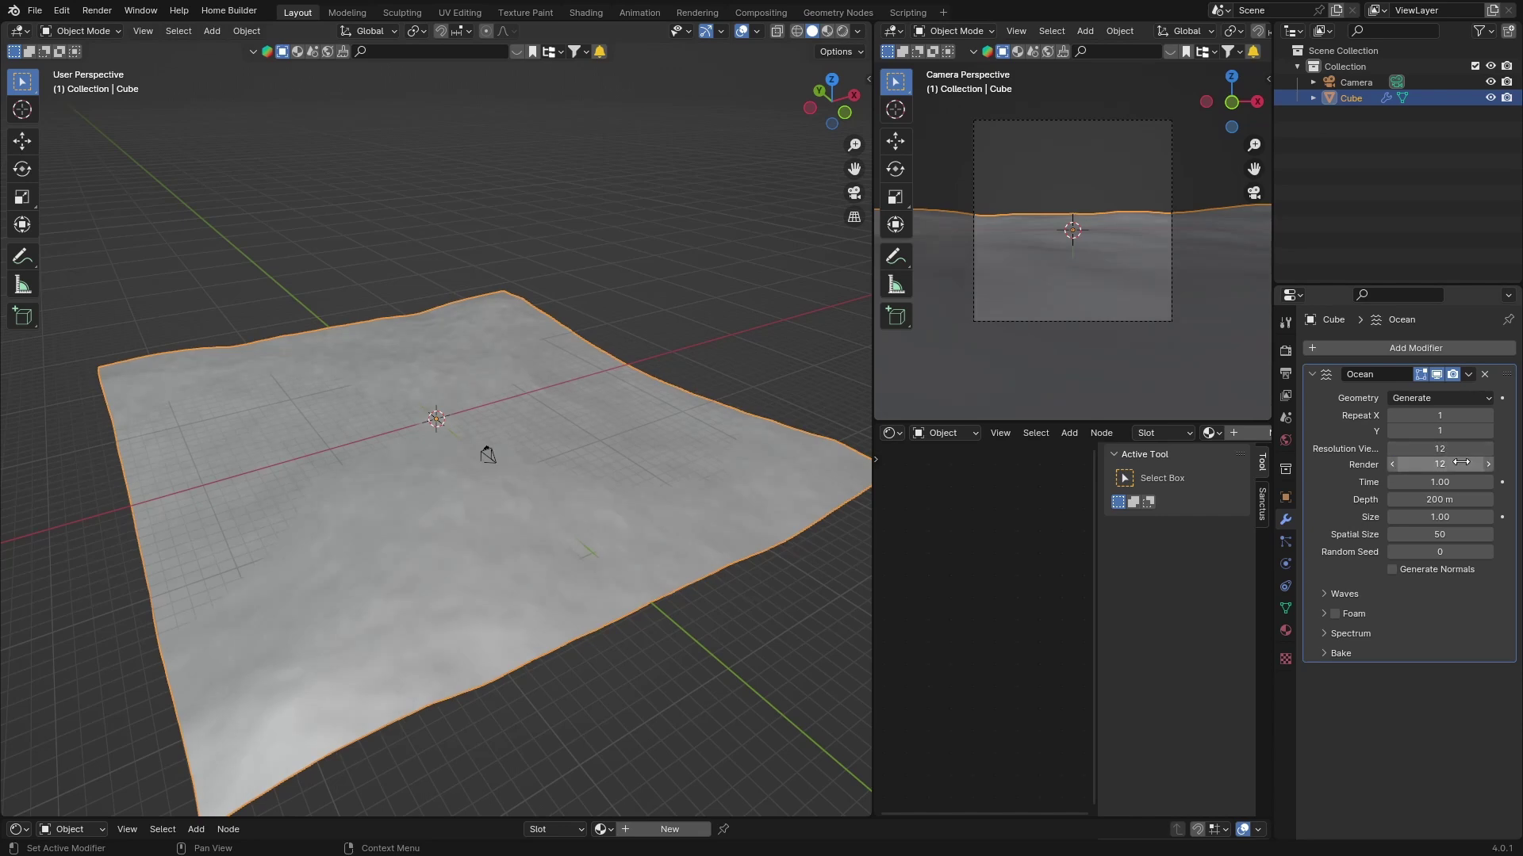
Try a wave scale of 4 on the Ocean modifier, settling on 2.5
{"action": "middle_click_drag", "start_coordinate": [502, 326], "coordinate": [389, 620]}
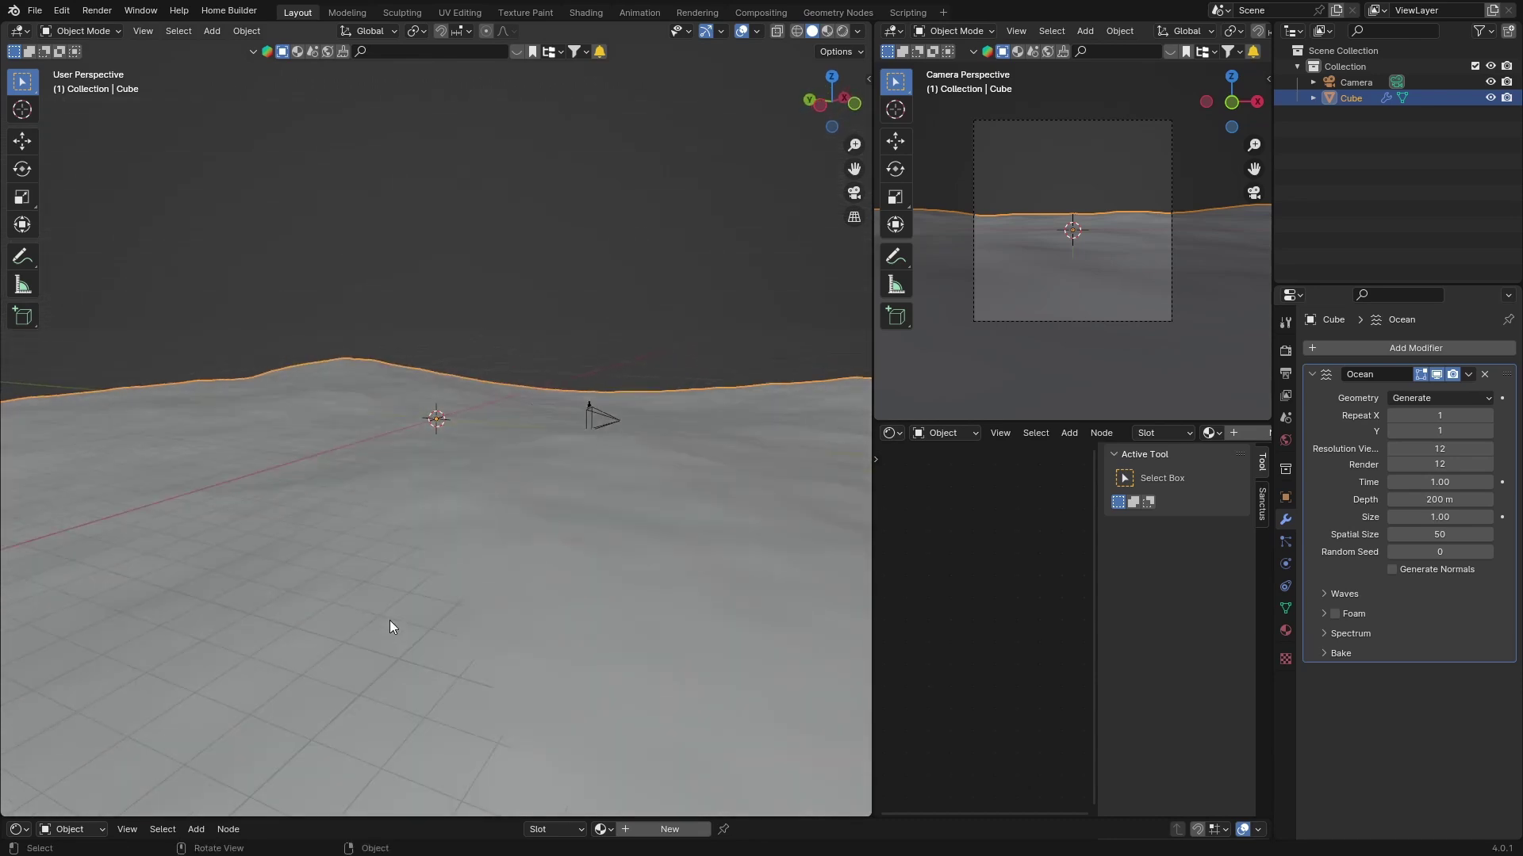
{"action": "left_click", "coordinate": [1321, 593]}
{"action": "left_click", "coordinate": [1432, 617]}
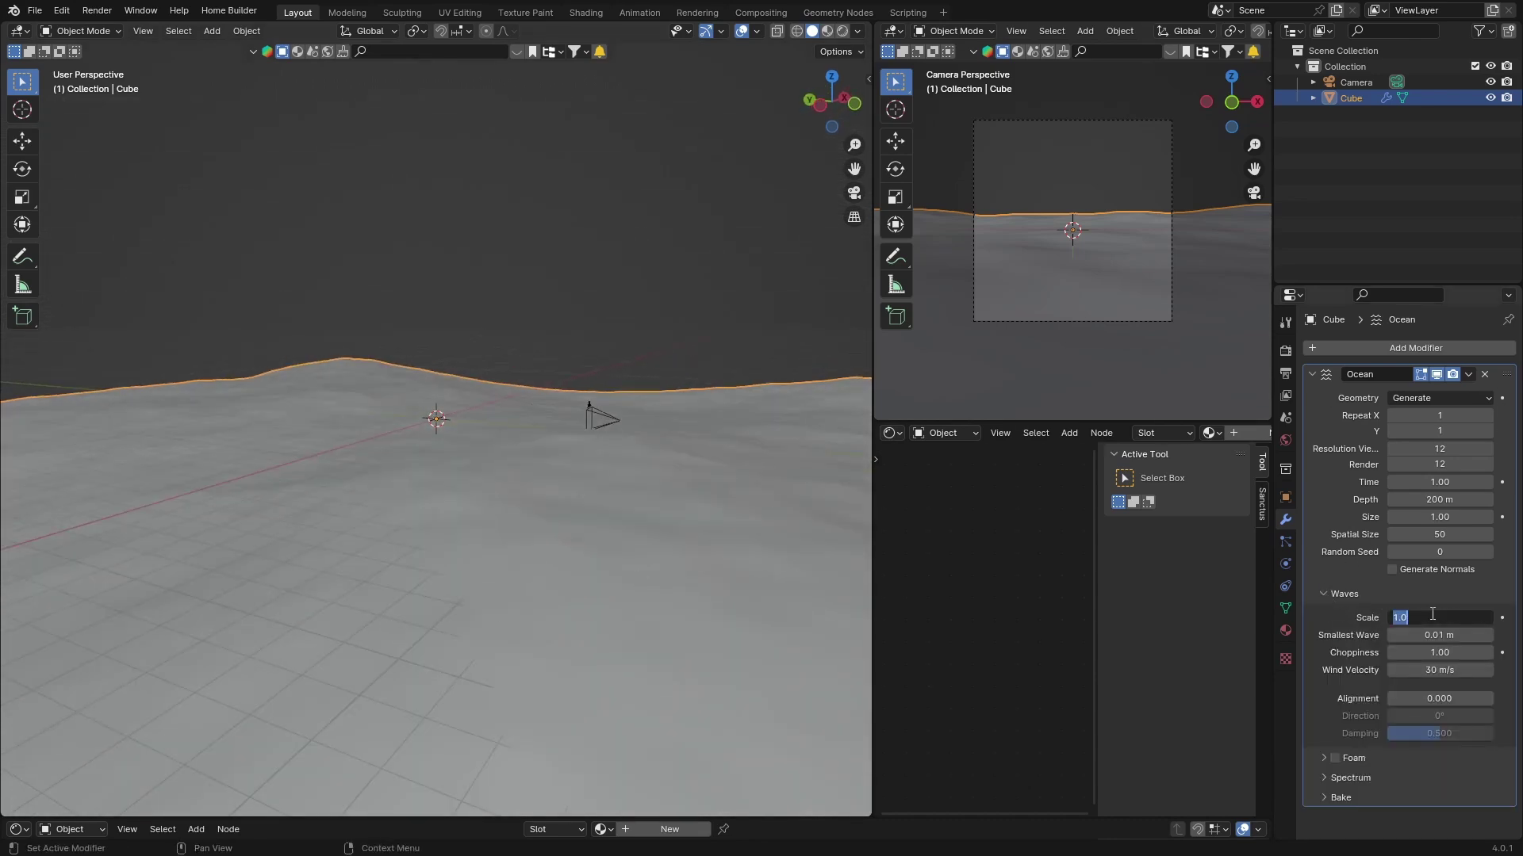
{"action": "key", "text": "BackSpace"}
{"action": "type", "text": "4"}
{"action": "key", "text": "Return"}
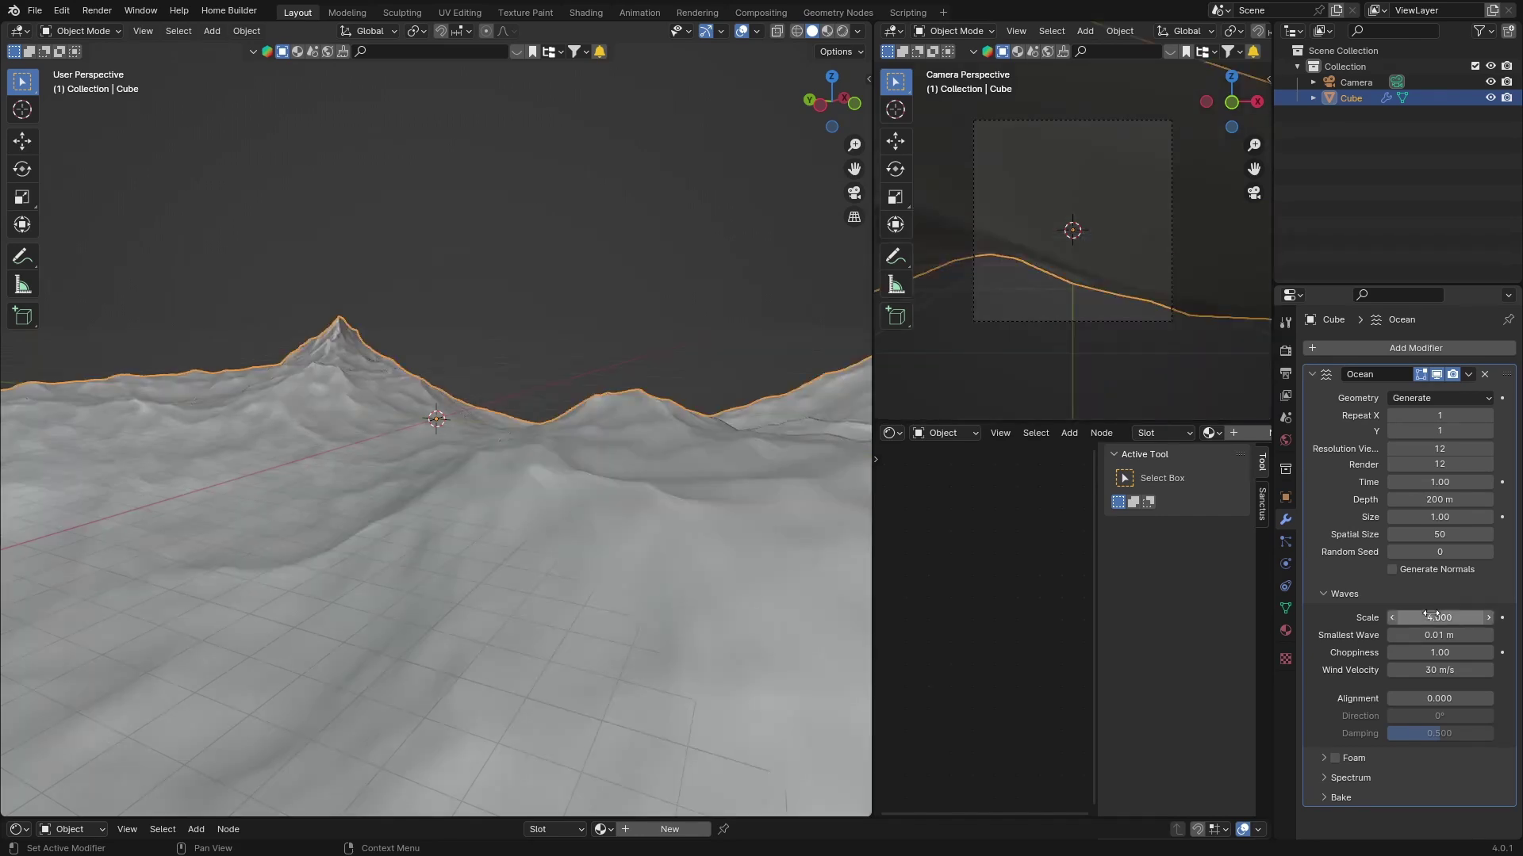
{"action": "left_click", "coordinate": [1447, 622]}
{"action": "type", "text": "2.5"}
{"action": "key", "text": "Return"}
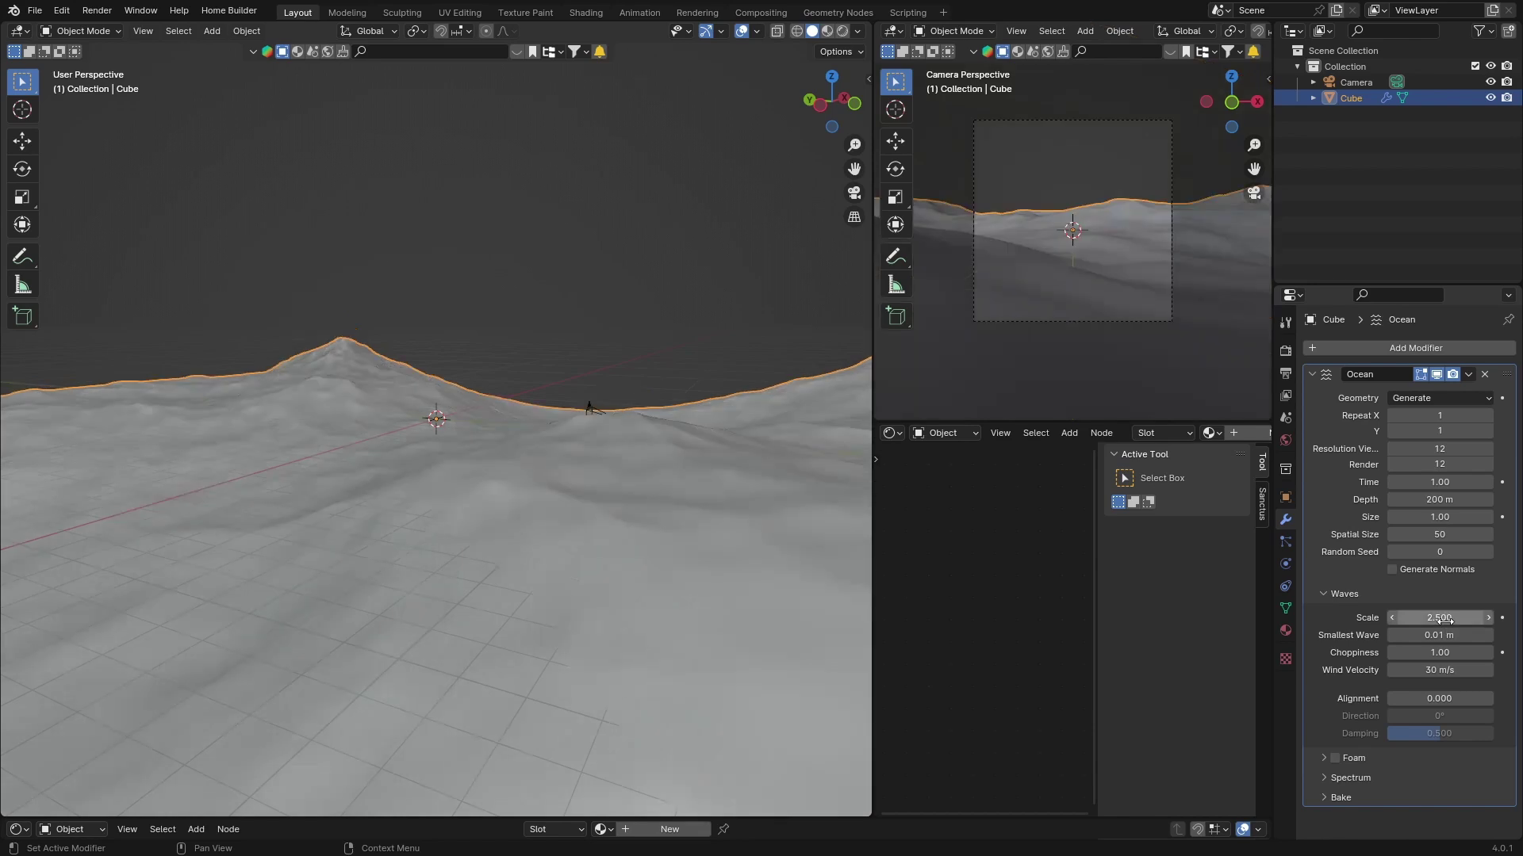
Set the wave alignment of the Ocean modifier to 0.5
{"action": "mouse_move", "coordinate": [500, 564]}
{"action": "middle_mouse_down"}
{"action": "mouse_move", "coordinate": [577, 560]}
{"action": "mouse_move", "coordinate": [517, 559]}
{"action": "middle_mouse_up"}
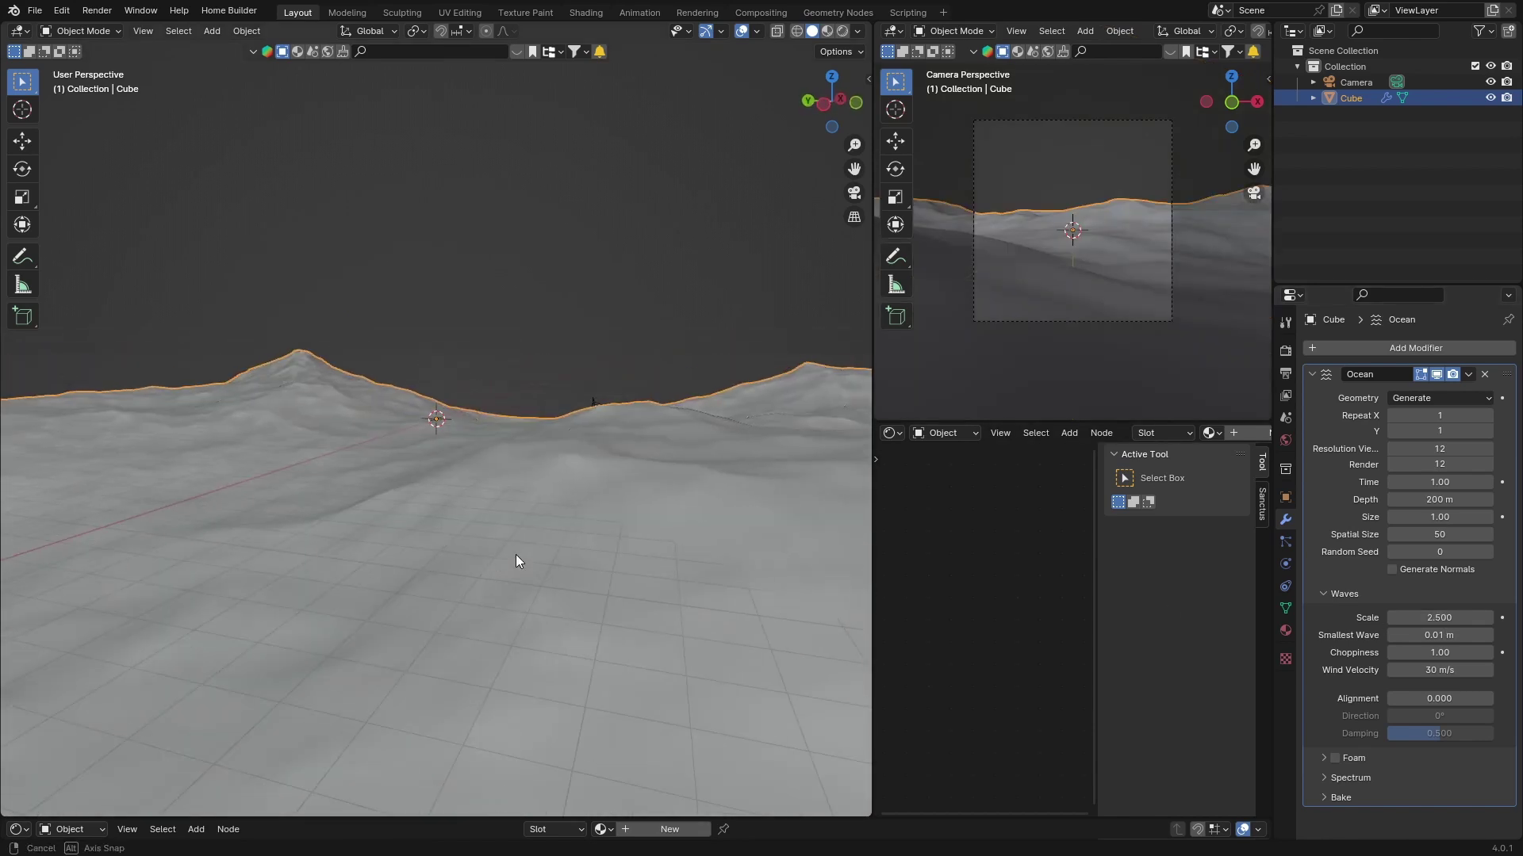
{"action": "left_click", "coordinate": [1423, 701]}
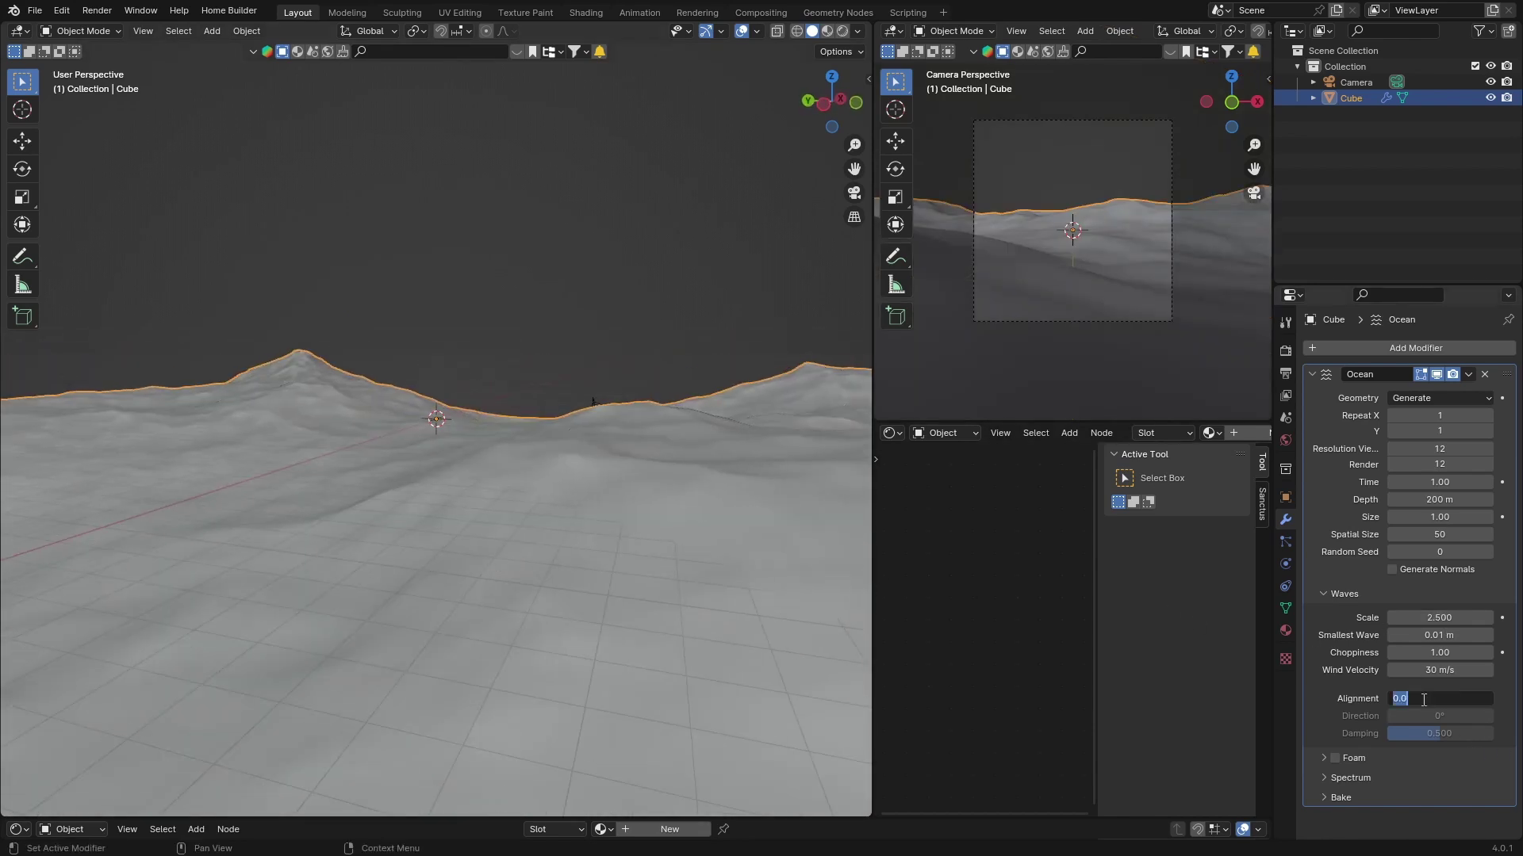
{"action": "type", "text": ".5"}
{"action": "key", "text": "Return"}
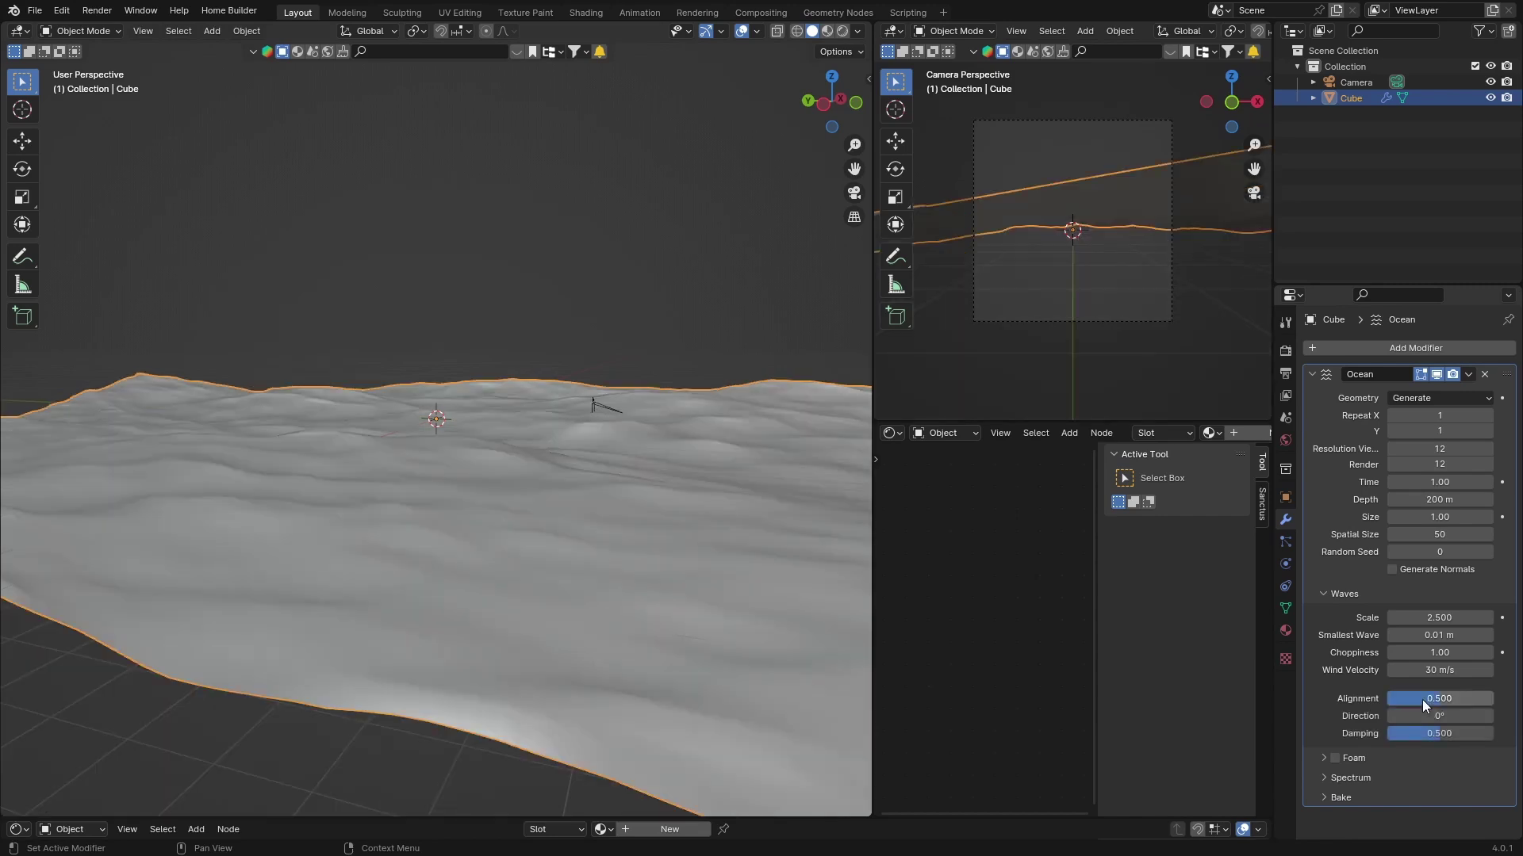
Collapse the Ocean modifier's wave settings and keyframe its Time value of 1.00 at frame 1
{"action": "middle_click_drag", "start_coordinate": [307, 614], "coordinate": [872, 611]}
{"action": "left_click", "coordinate": [1326, 593]}
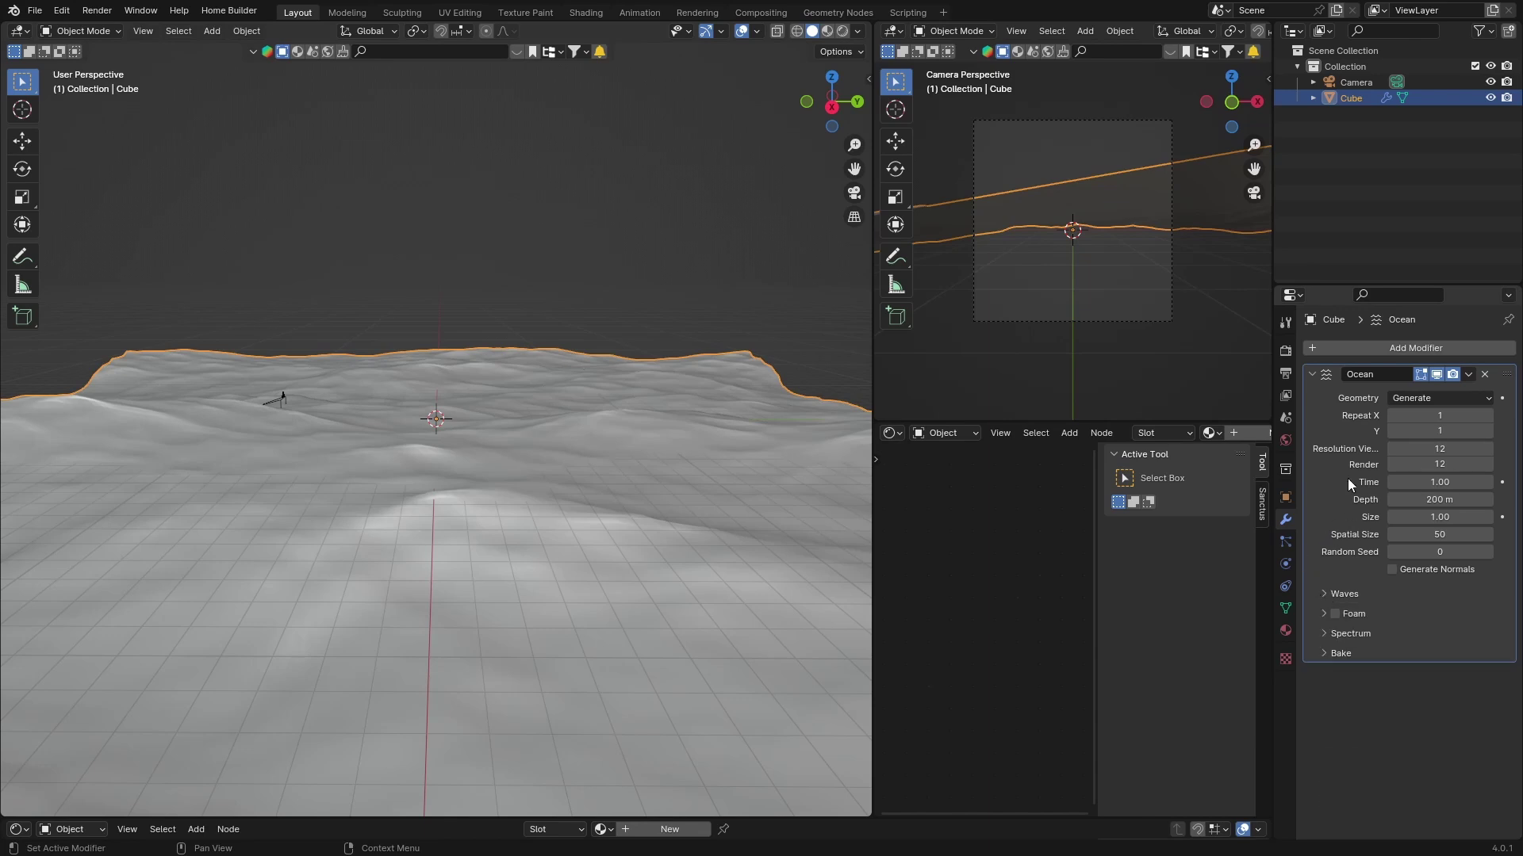
{"action": "left_click", "coordinate": [1502, 483]}
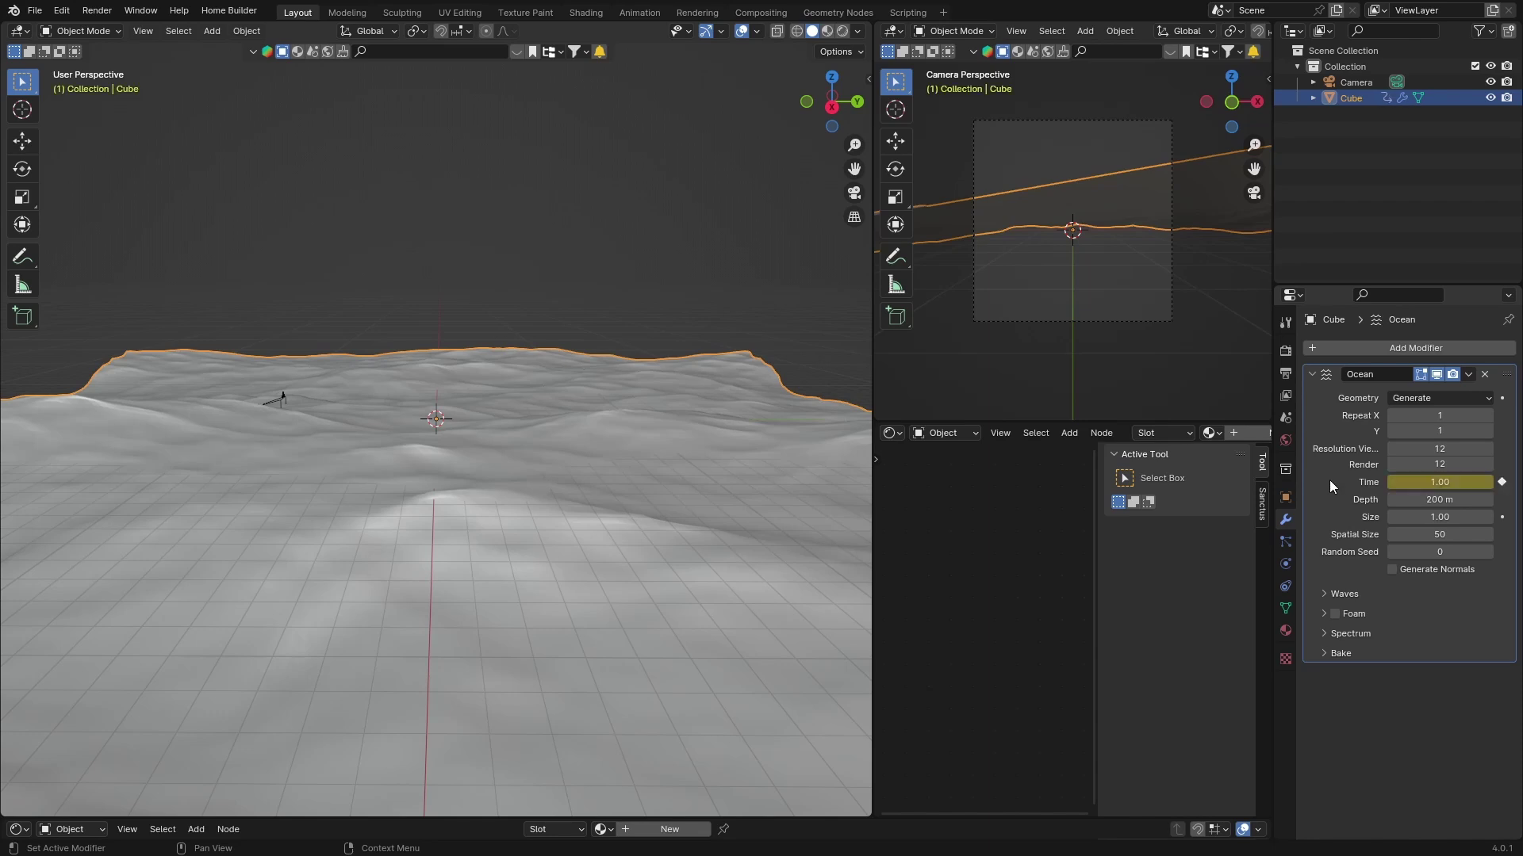
Turn the collapsed shader editor below the viewport into an enlarged Timeline and set the scene's end frame to 500
{"action": "left_click", "coordinate": [17, 828]}
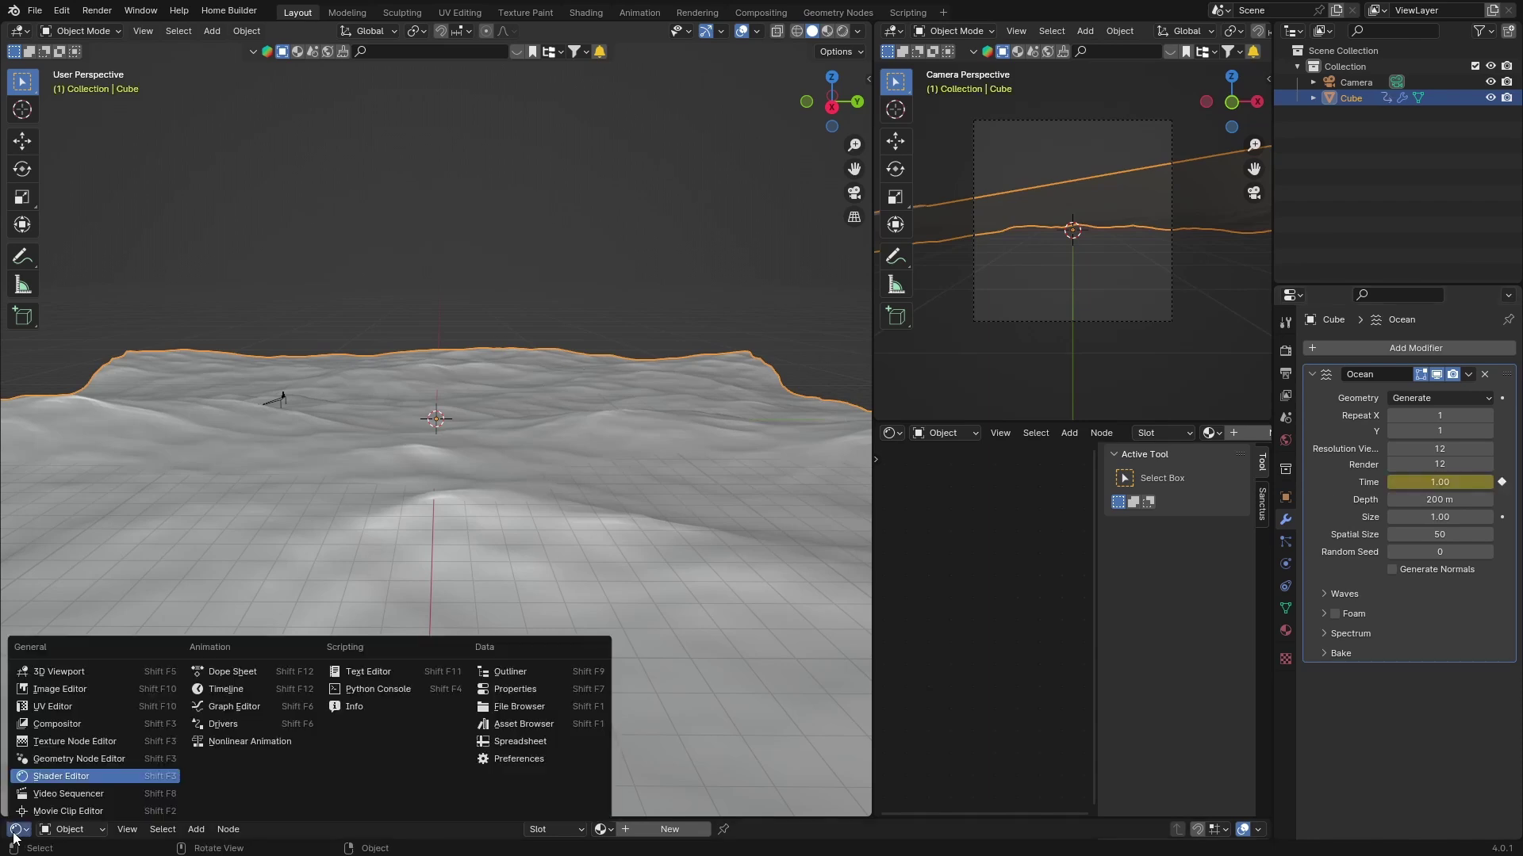
{"action": "left_click", "coordinate": [227, 688]}
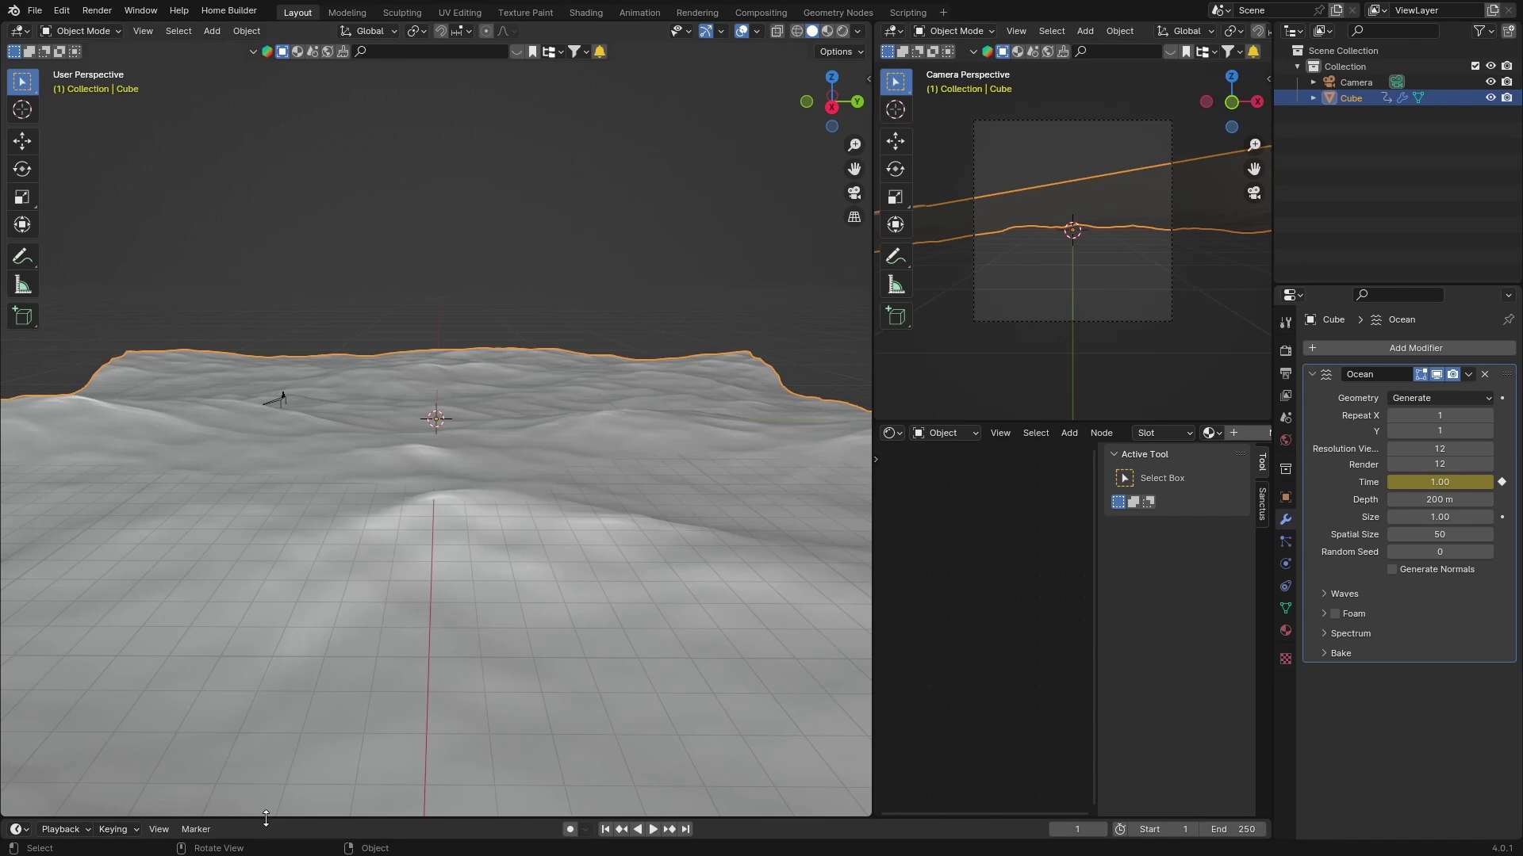
{"action": "left_click_drag", "start_coordinate": [267, 817], "coordinate": [276, 739]}
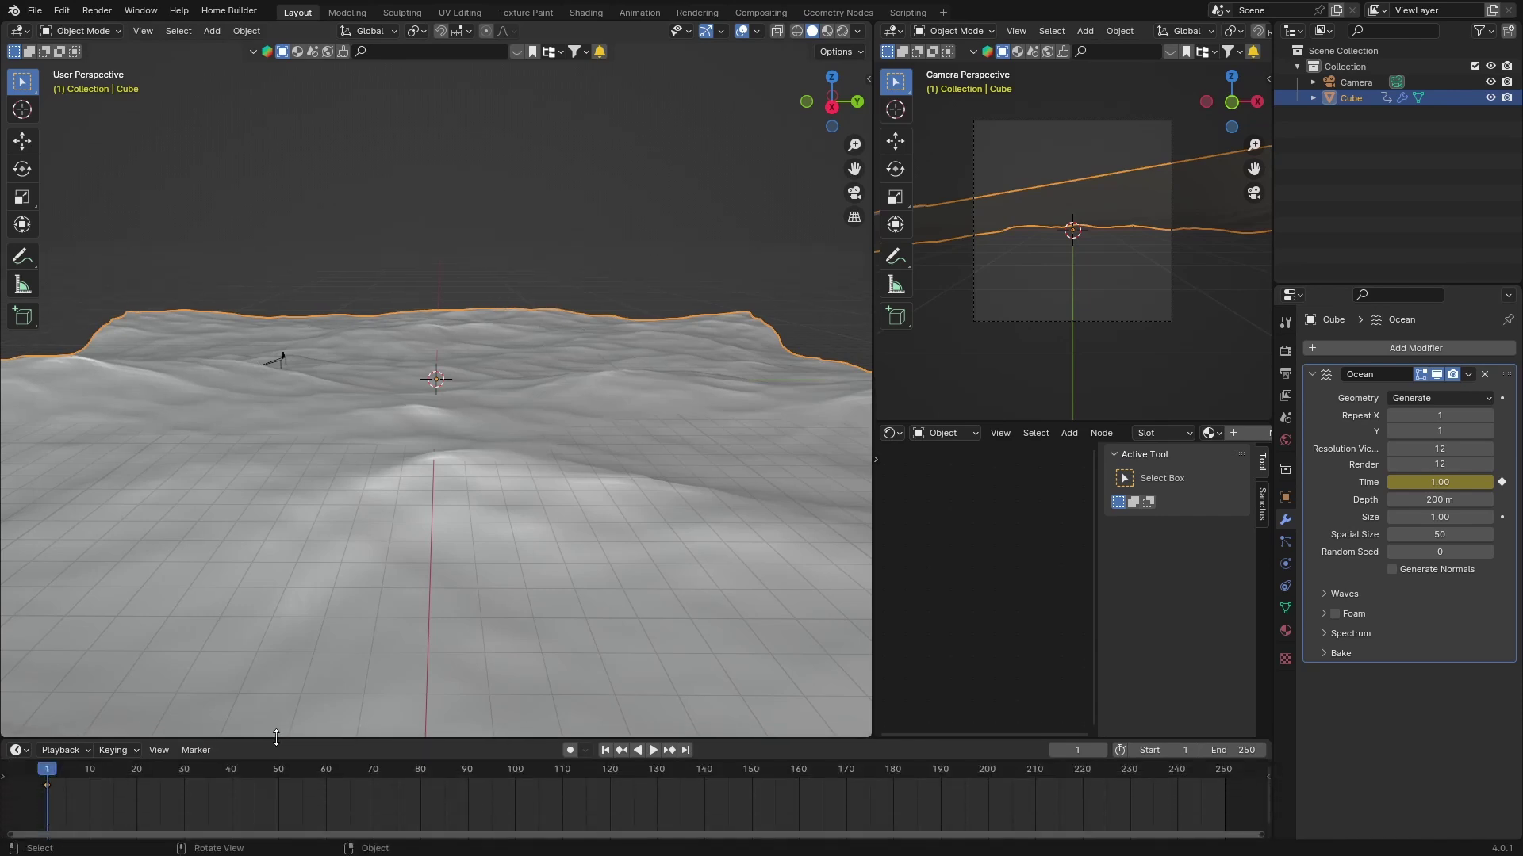
{"action": "left_click", "coordinate": [1237, 751]}
{"action": "type", "text": "500"}
{"action": "key", "text": "Return"}
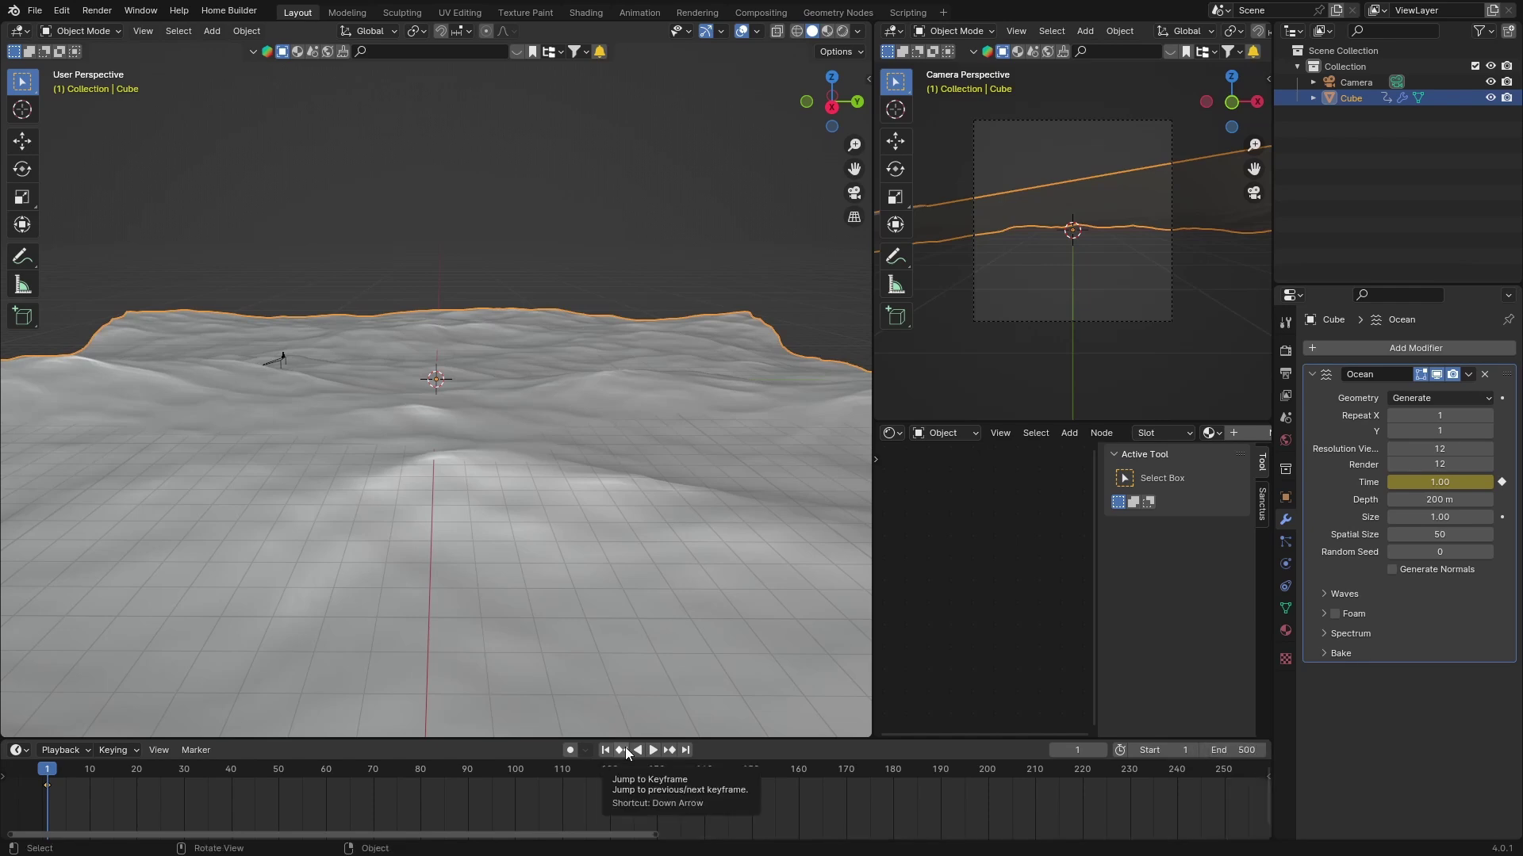
Go to frame 500 and keyframe the Ocean modifier's Time at 20
{"action": "left_click", "coordinate": [685, 750]}
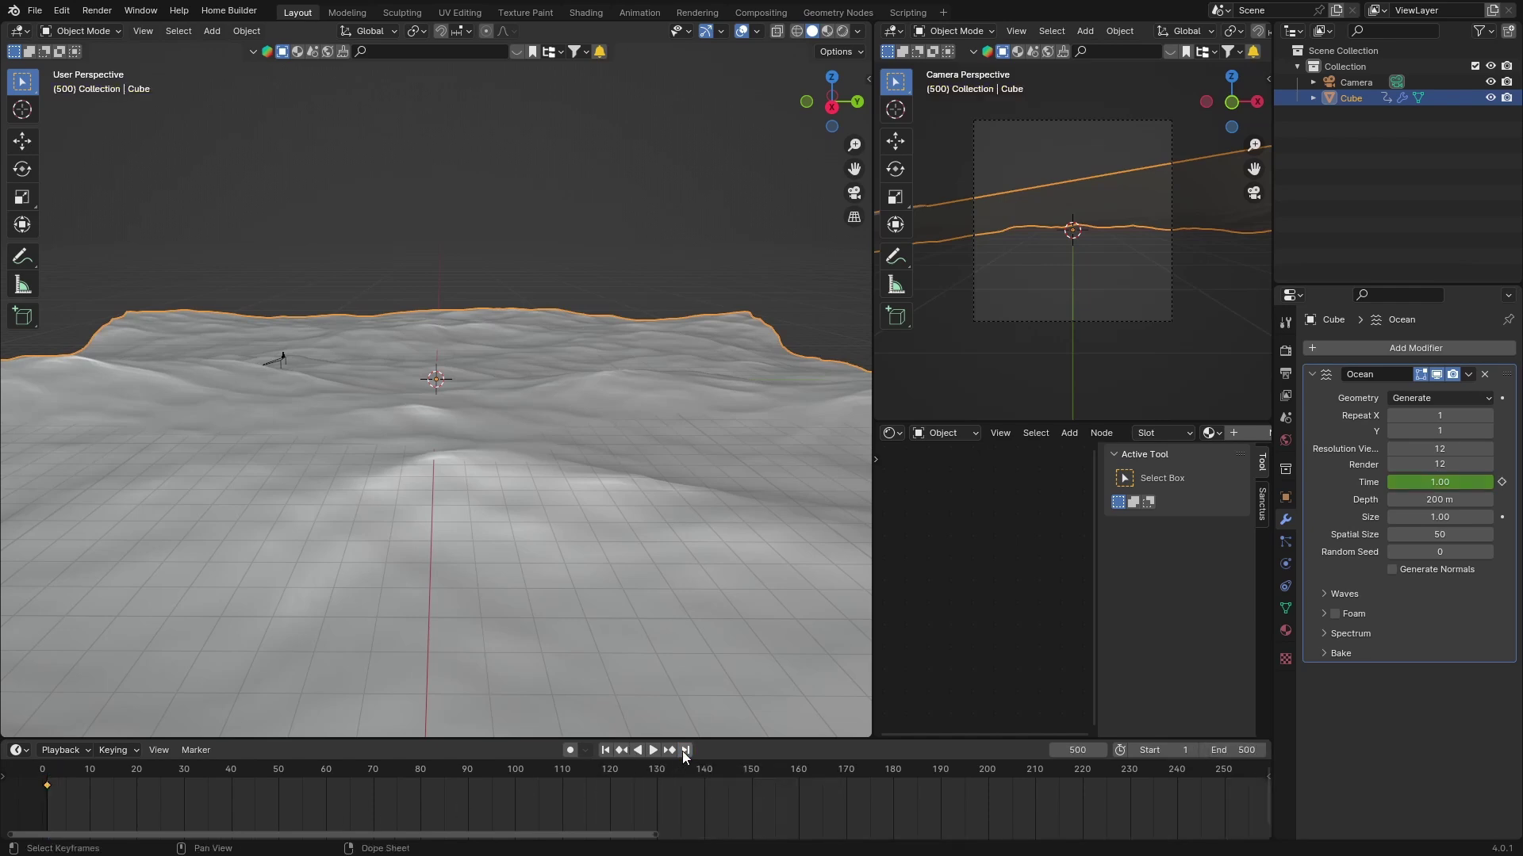
{"action": "left_click", "coordinate": [1443, 482]}
{"action": "type", "text": "20"}
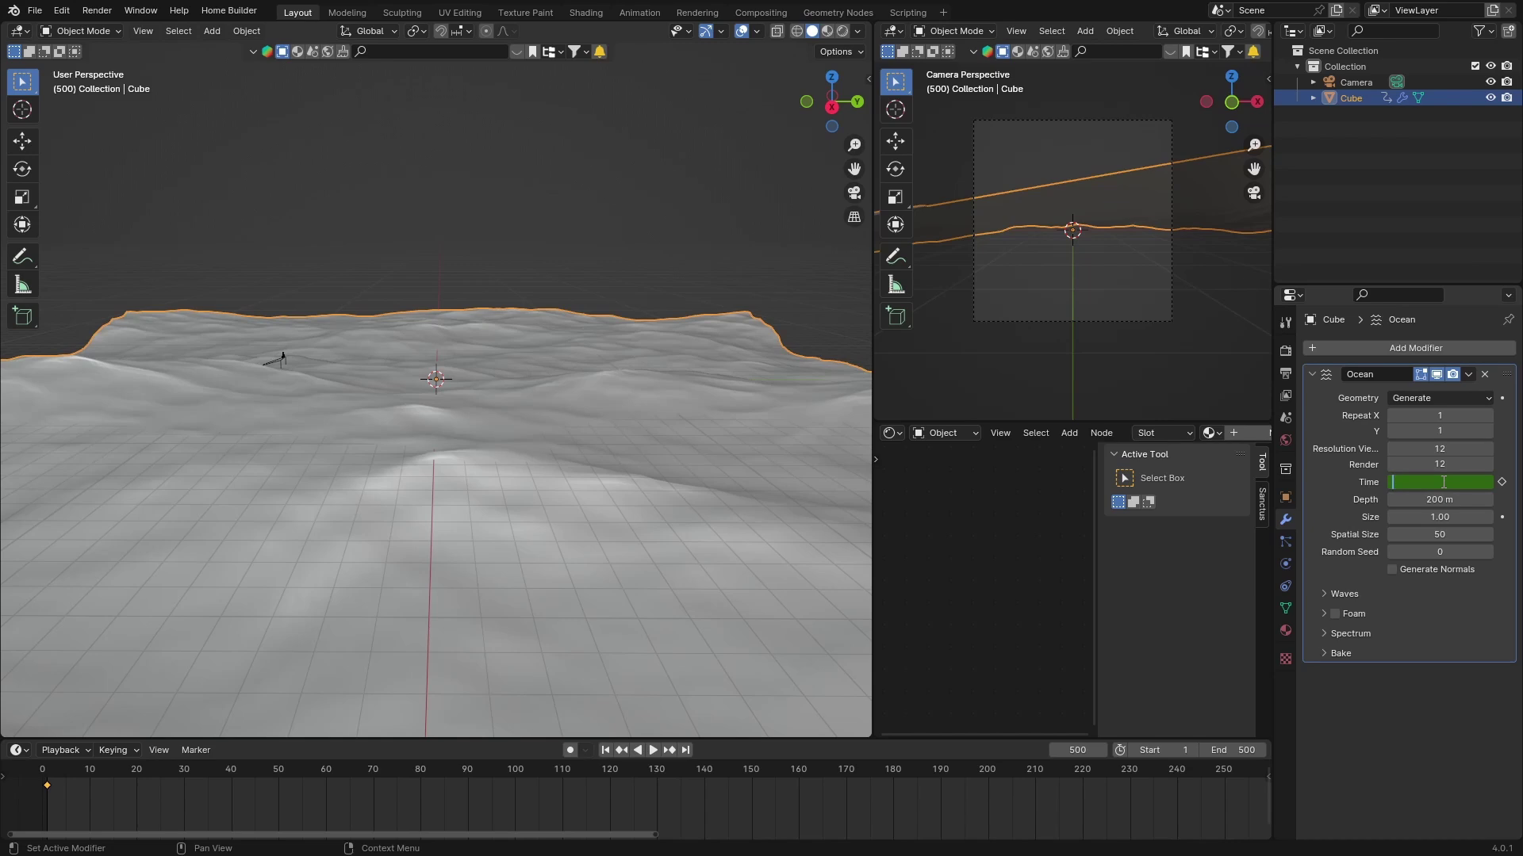
{"action": "key", "text": "Return"}
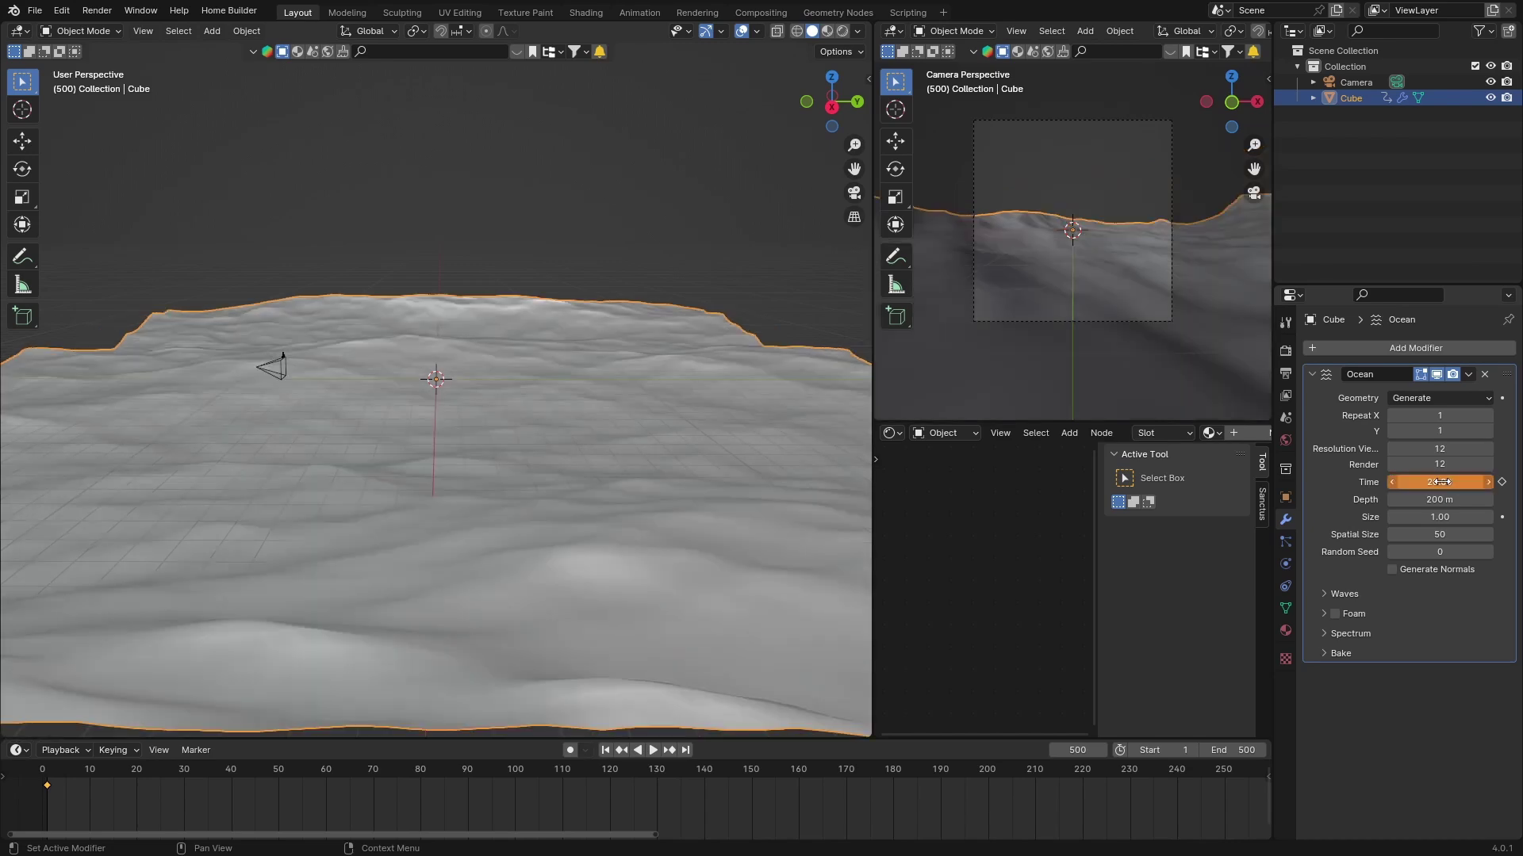
{"action": "left_click", "coordinate": [1501, 482]}
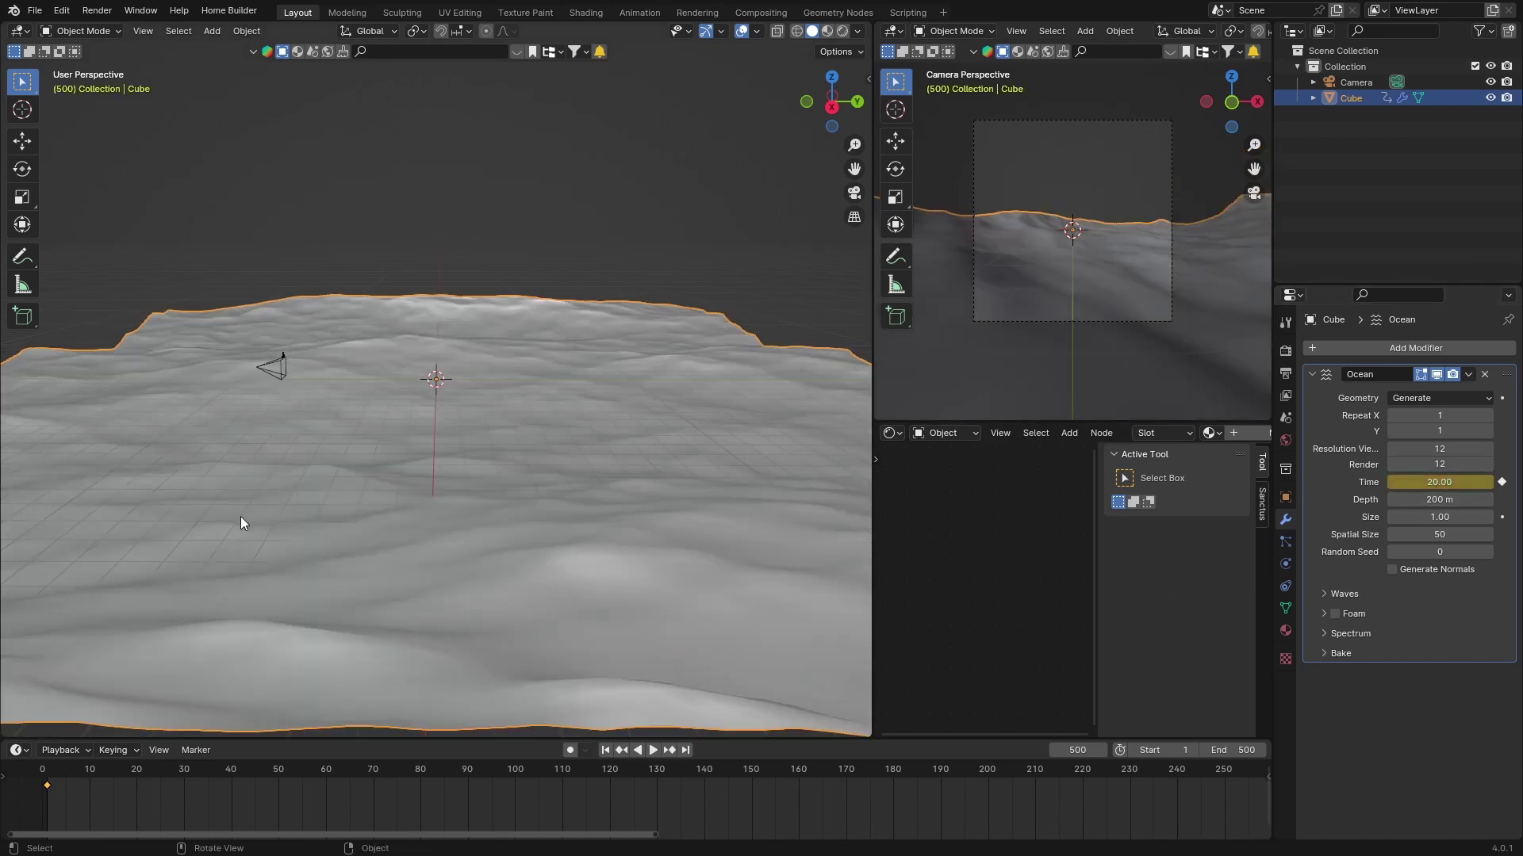
Play back the ocean animation from two viewing angles, returning the playhead to frame 0 after each playback
{"action": "key", "text": "space"}
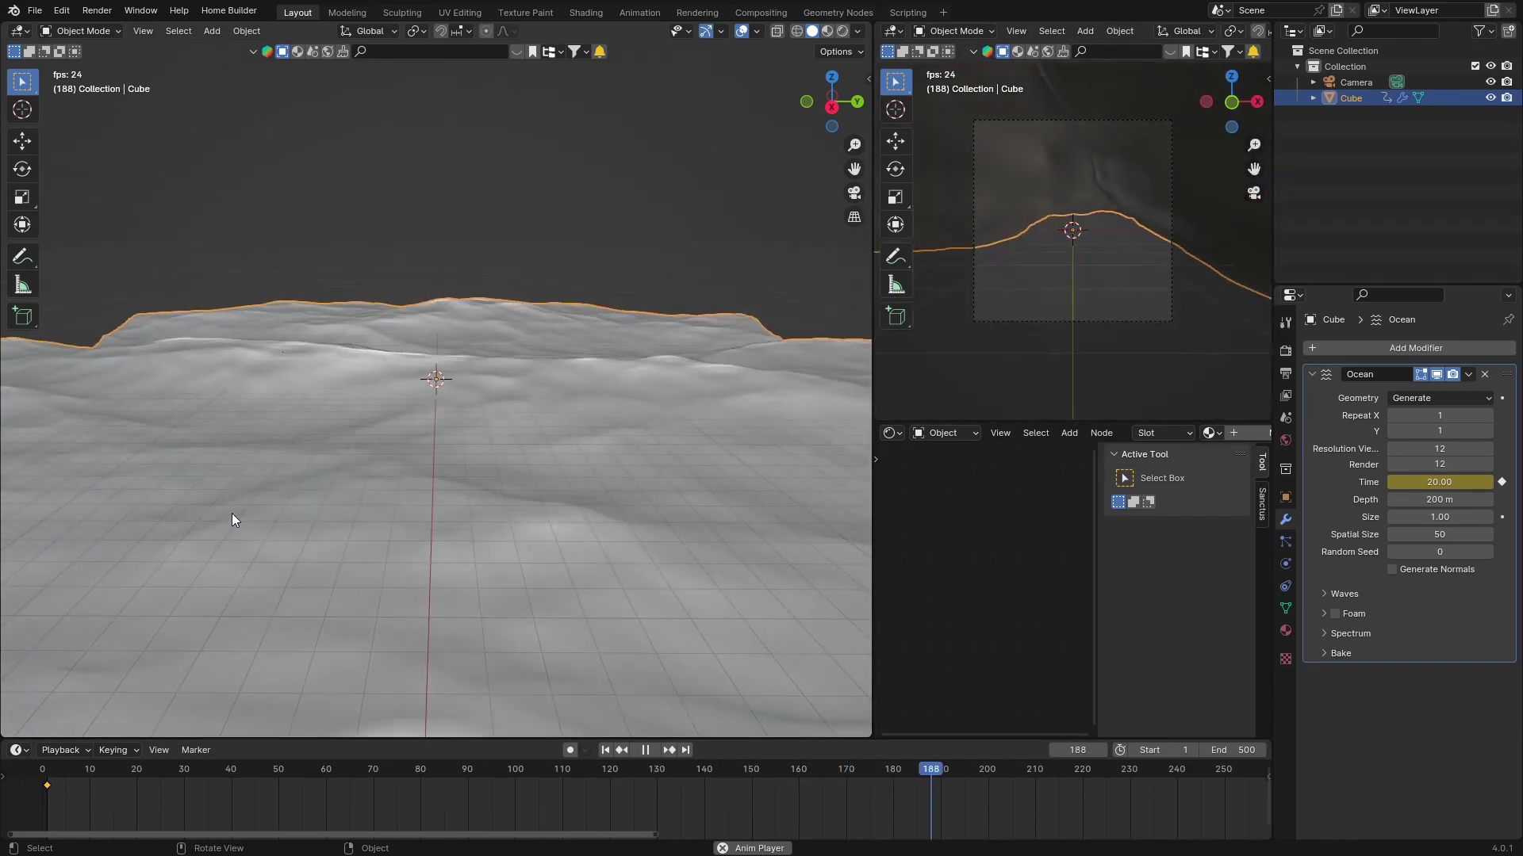
{"action": "key", "text": "space"}
{"action": "left_click_drag", "start_coordinate": [980, 765], "coordinate": [41, 778]}
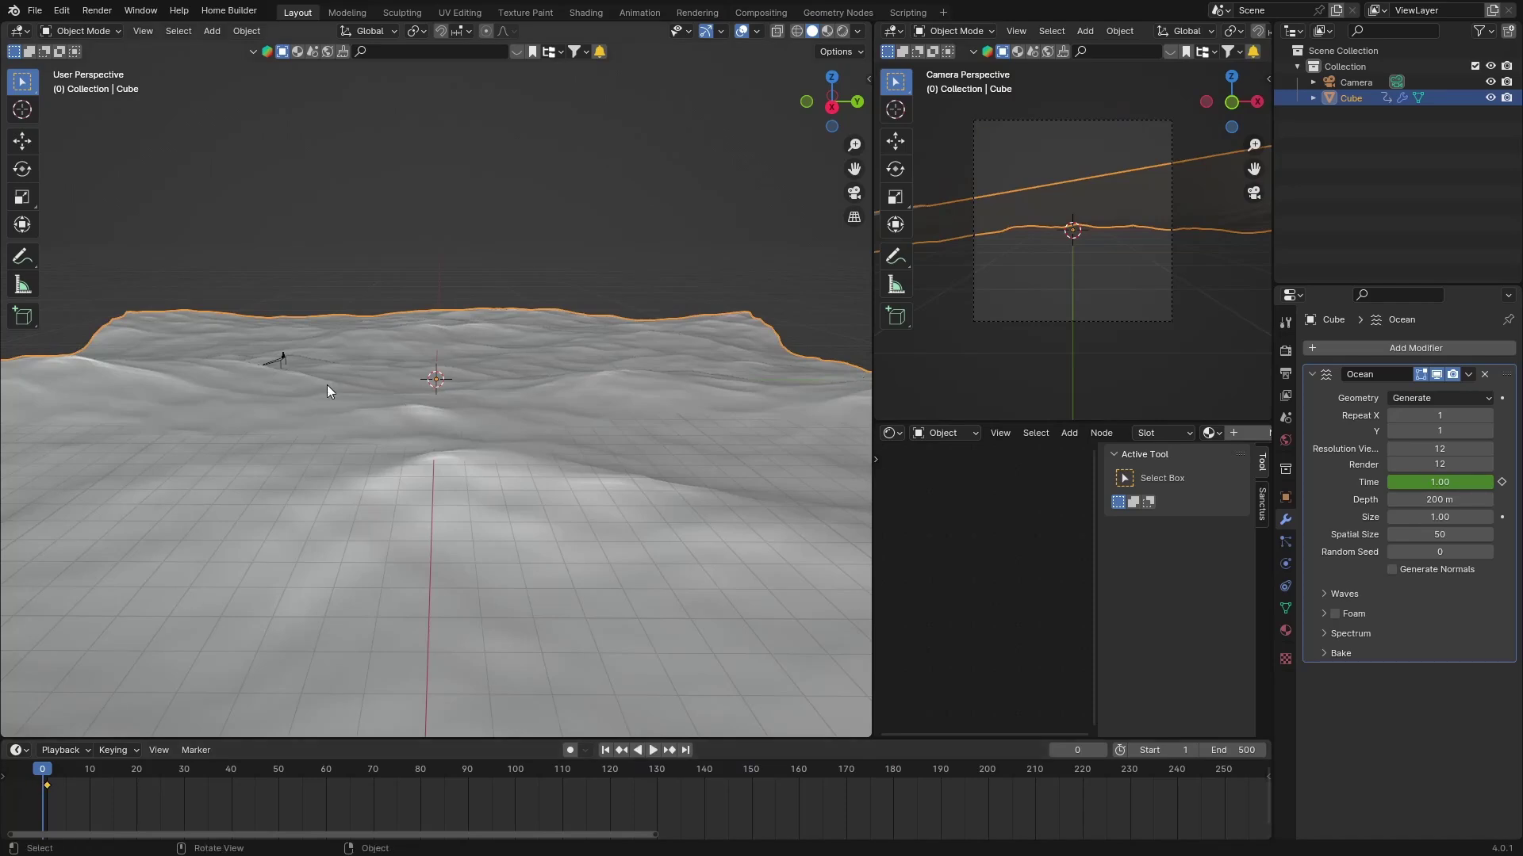
{"action": "middle_click_drag", "start_coordinate": [330, 391], "coordinate": [355, 522]}
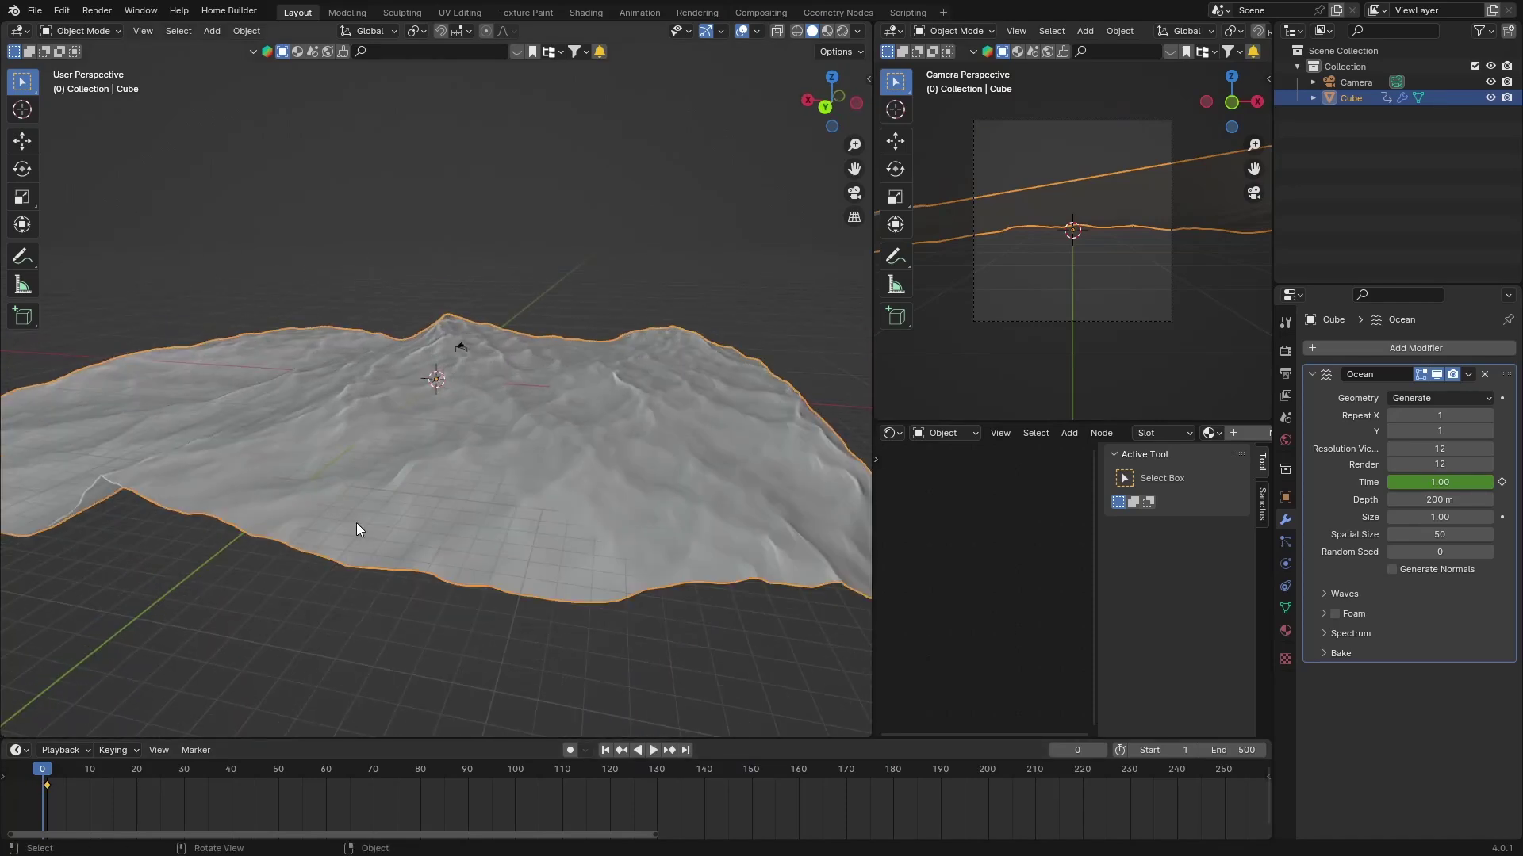
{"action": "key", "text": "space"}
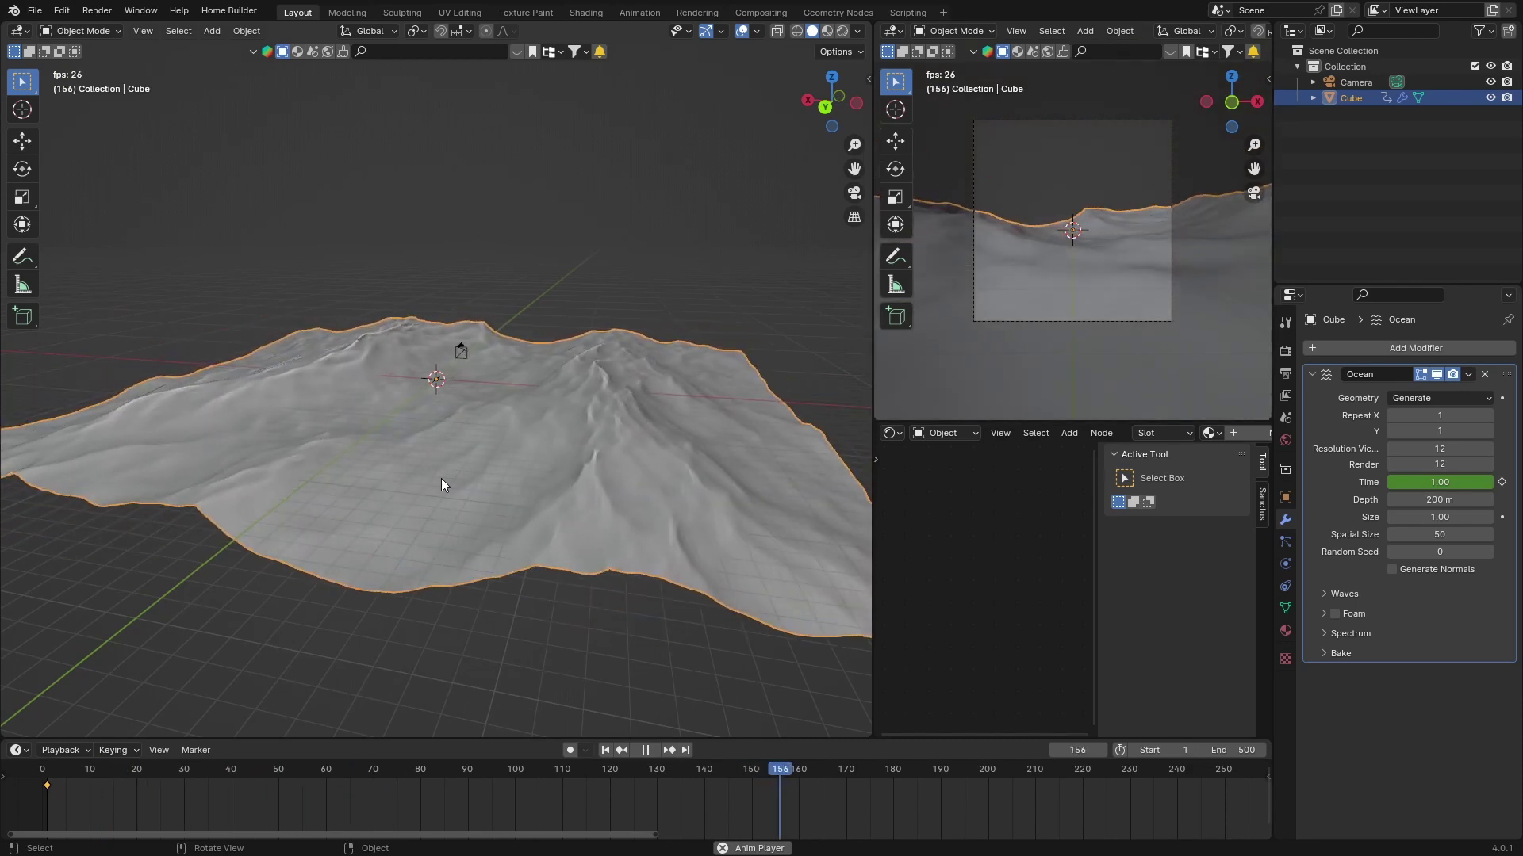
{"action": "key", "text": "space"}
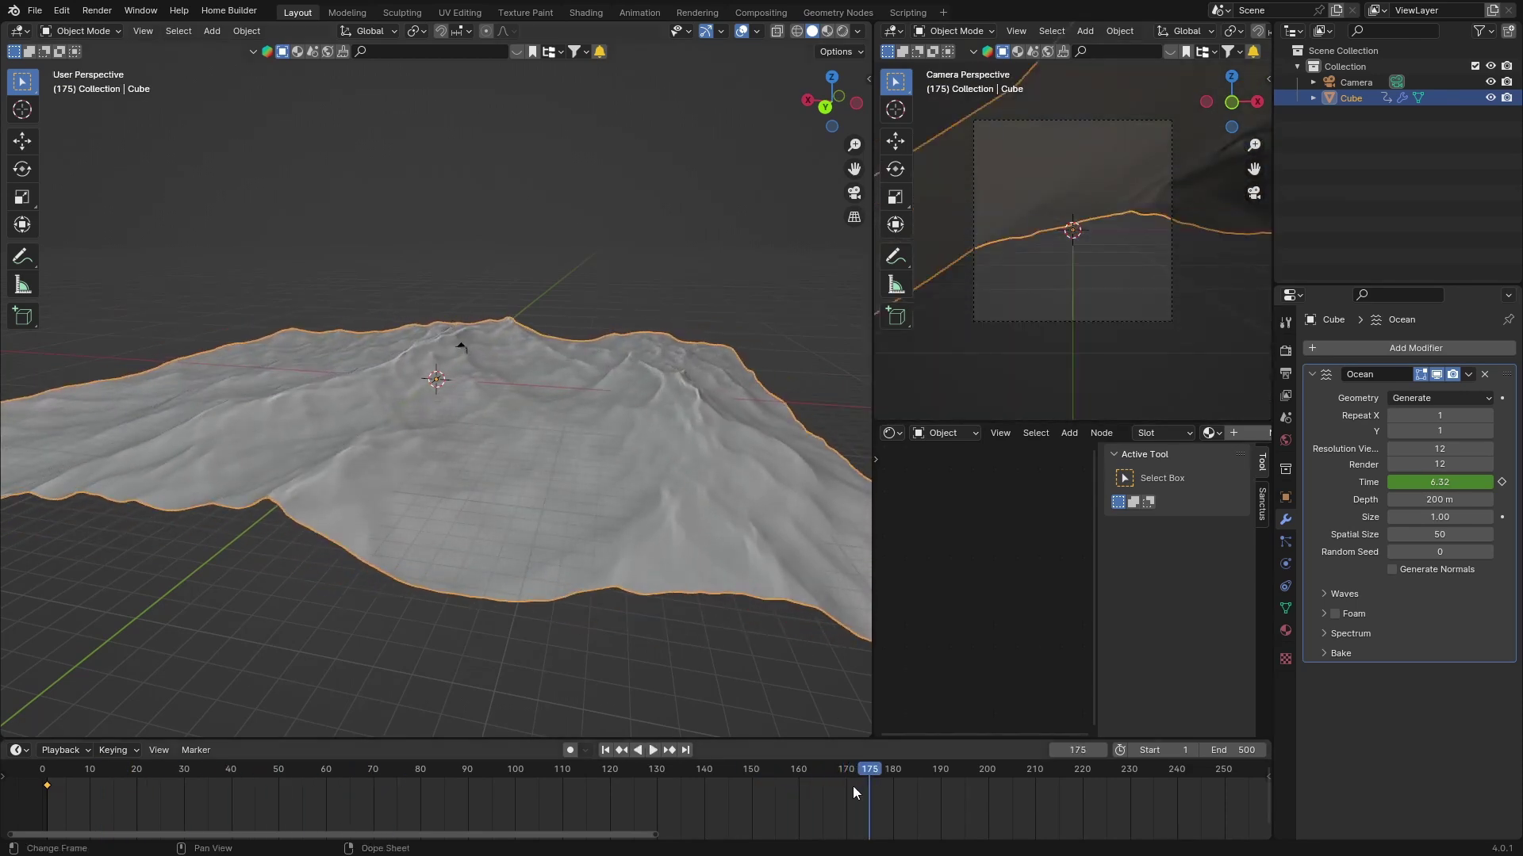
{"action": "left_click_drag", "start_coordinate": [868, 773], "coordinate": [42, 770]}
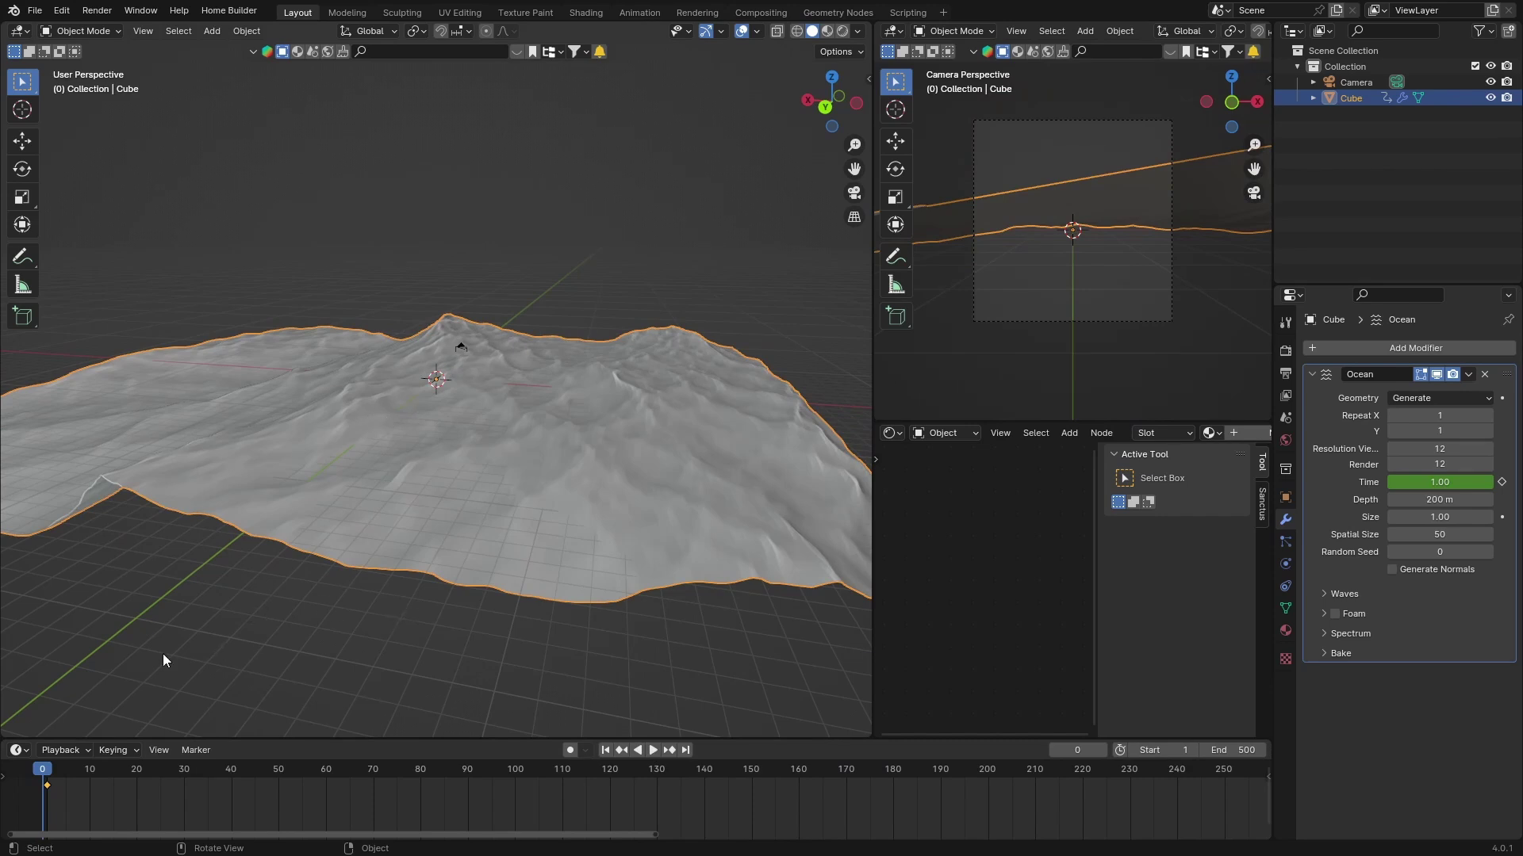
Add a plane mesh at the centre of the ocean
{"action": "middle_click_drag", "start_coordinate": [316, 612], "coordinate": [395, 493]}
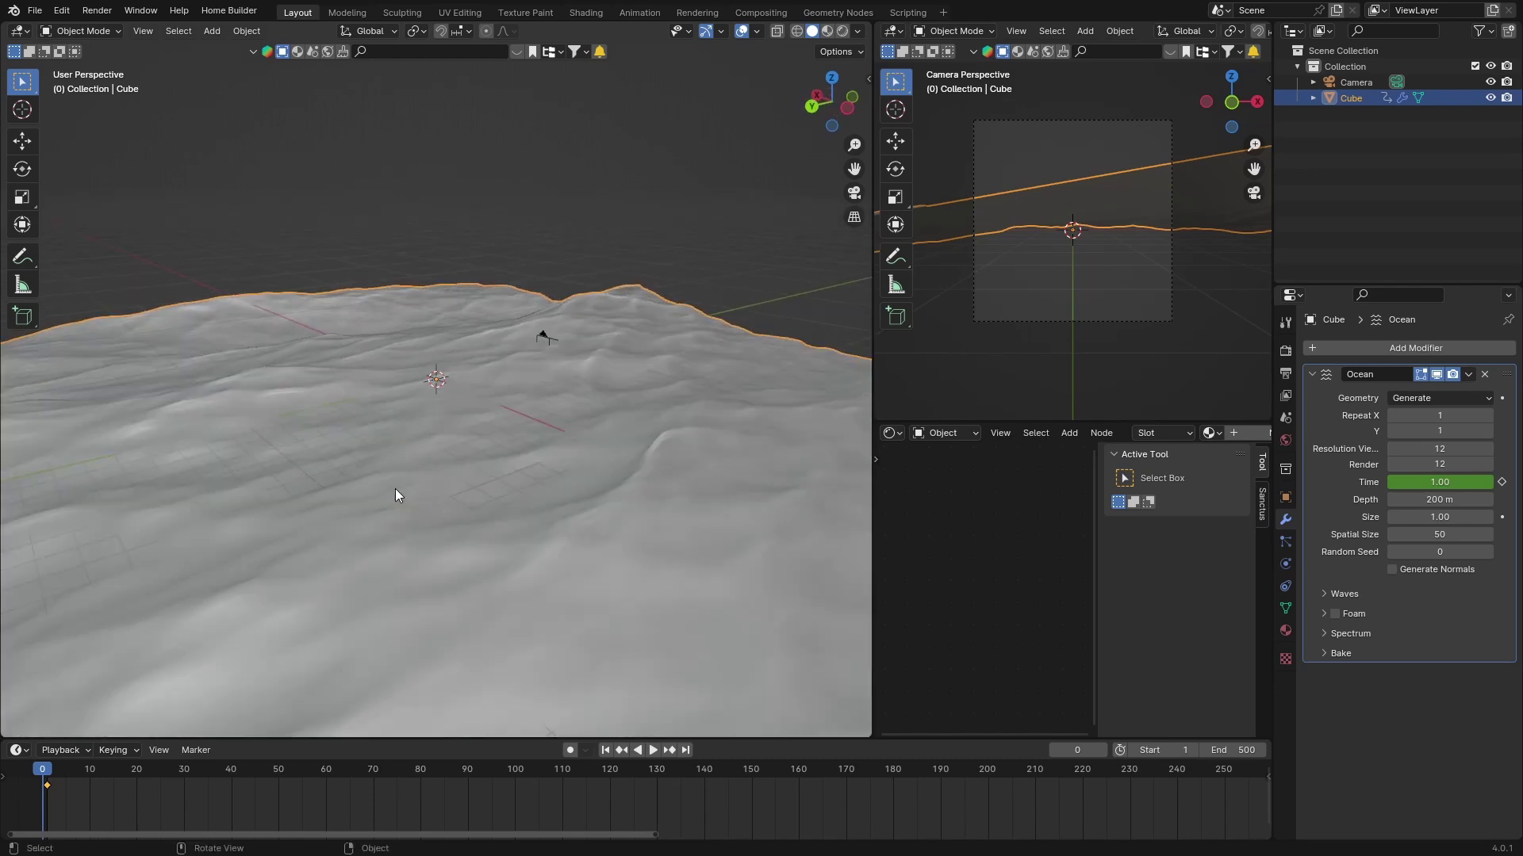
{"action": "key", "text": "shift+a"}
{"action": "mouse_move", "coordinate": [344, 482]}
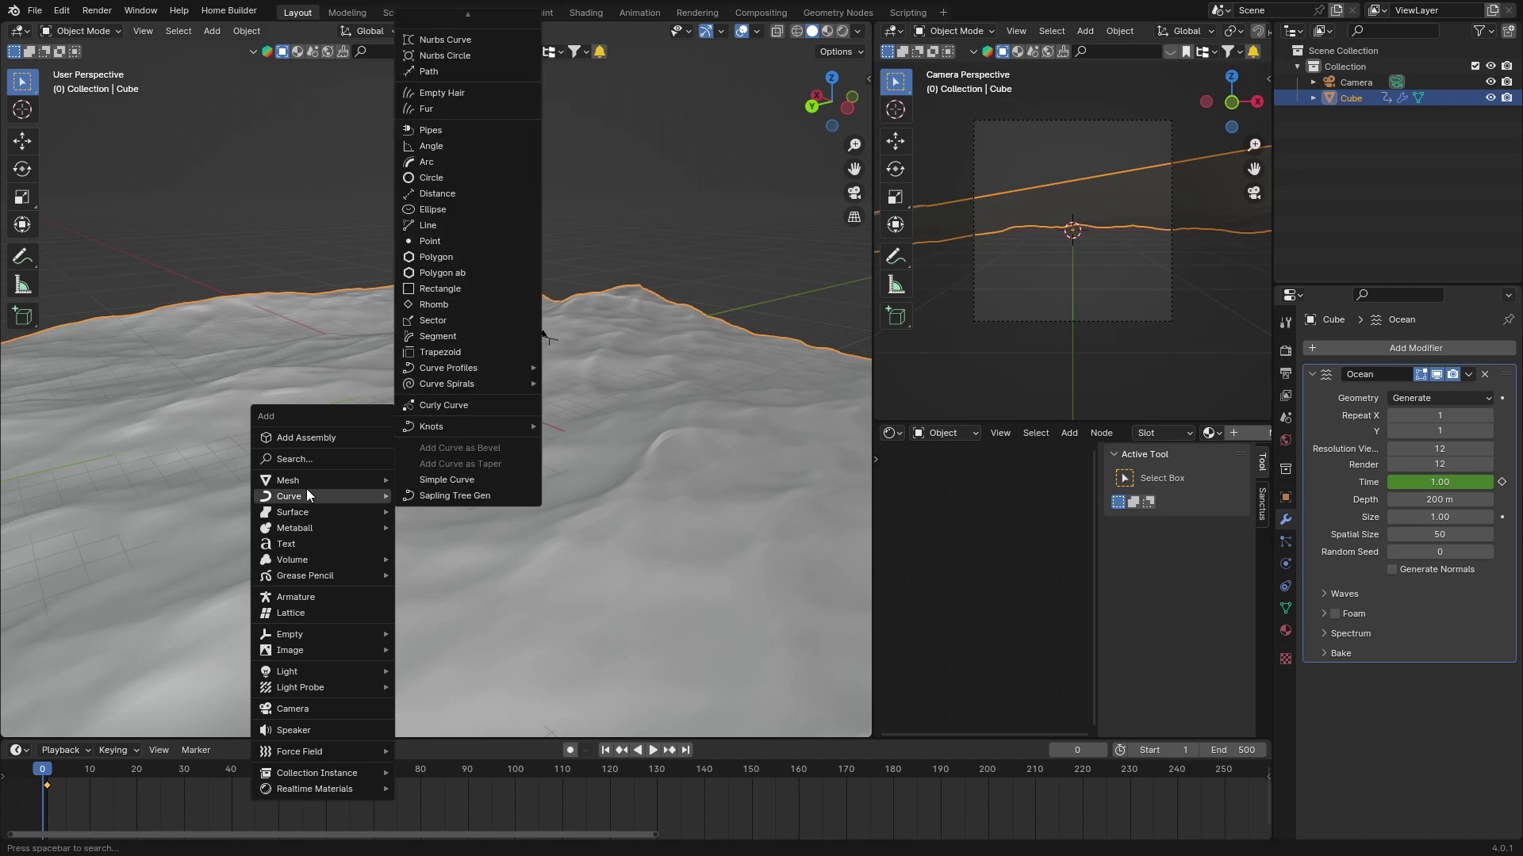
{"action": "left_click", "coordinate": [446, 46]}
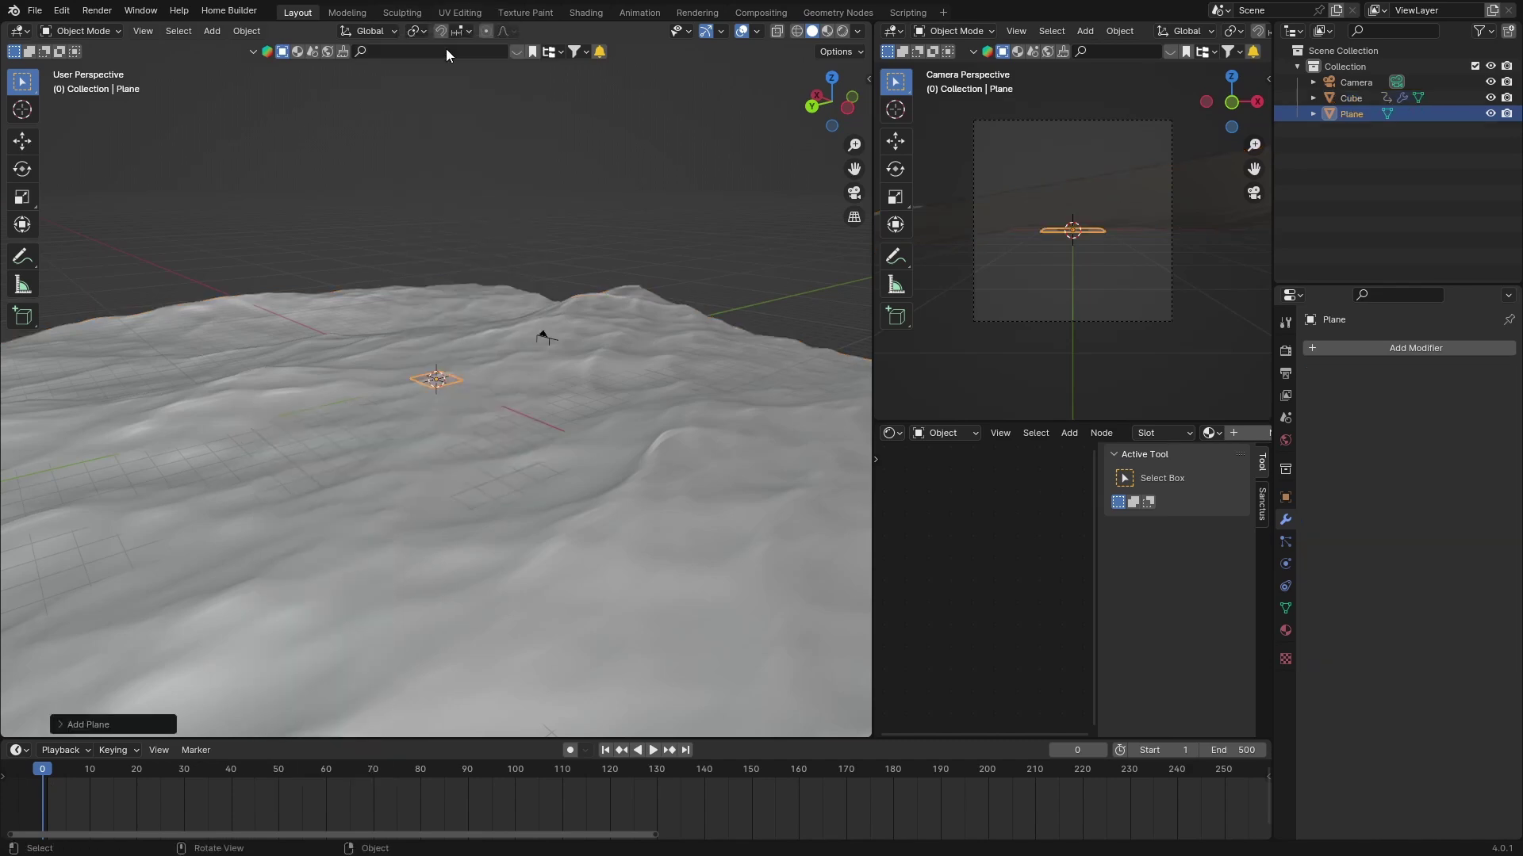
Hide the ocean object in the viewport and scale the plane up by a factor of 3
{"action": "scroll", "coordinate": [446, 504], "scroll_direction": "up", "scroll_amount": 4}
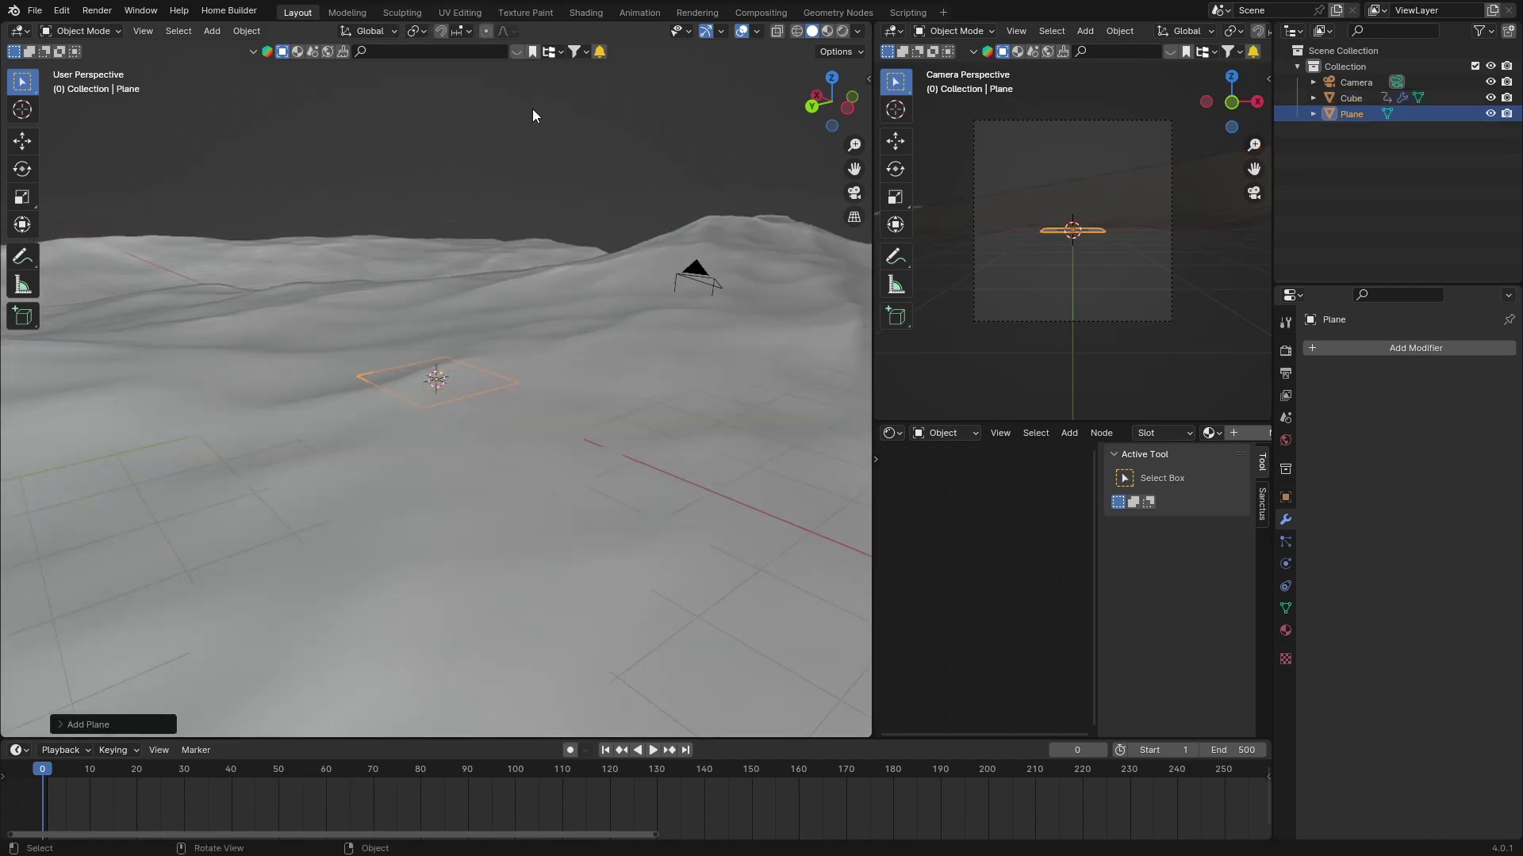
{"action": "left_click", "coordinate": [1491, 98]}
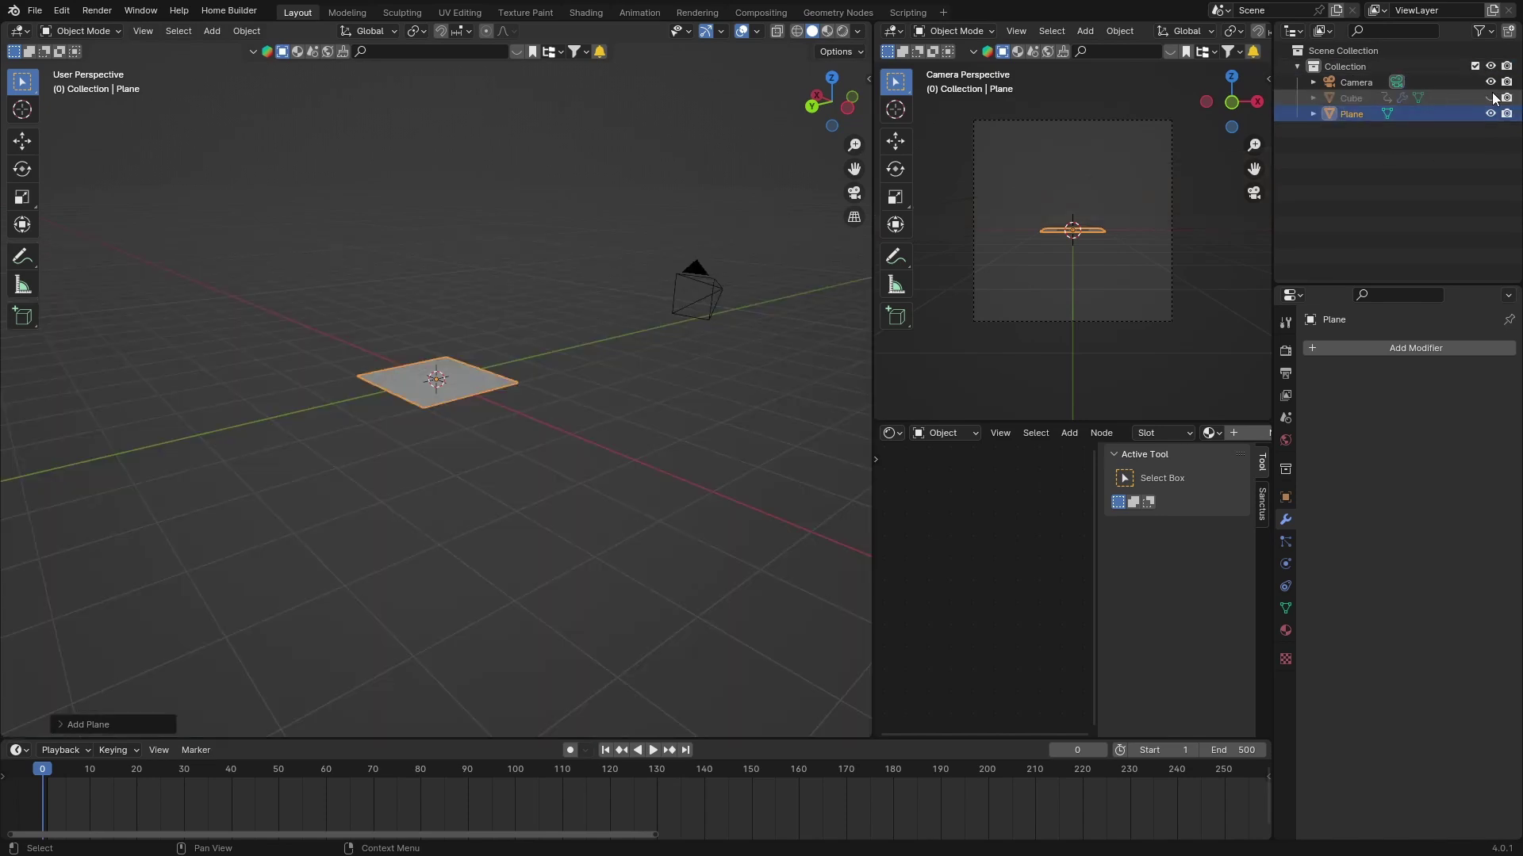
{"action": "mouse_move", "coordinate": [180, 514]}
{"action": "middle_mouse_down"}
{"action": "mouse_move", "coordinate": [227, 519]}
{"action": "mouse_move", "coordinate": [166, 526]}
{"action": "middle_mouse_up"}
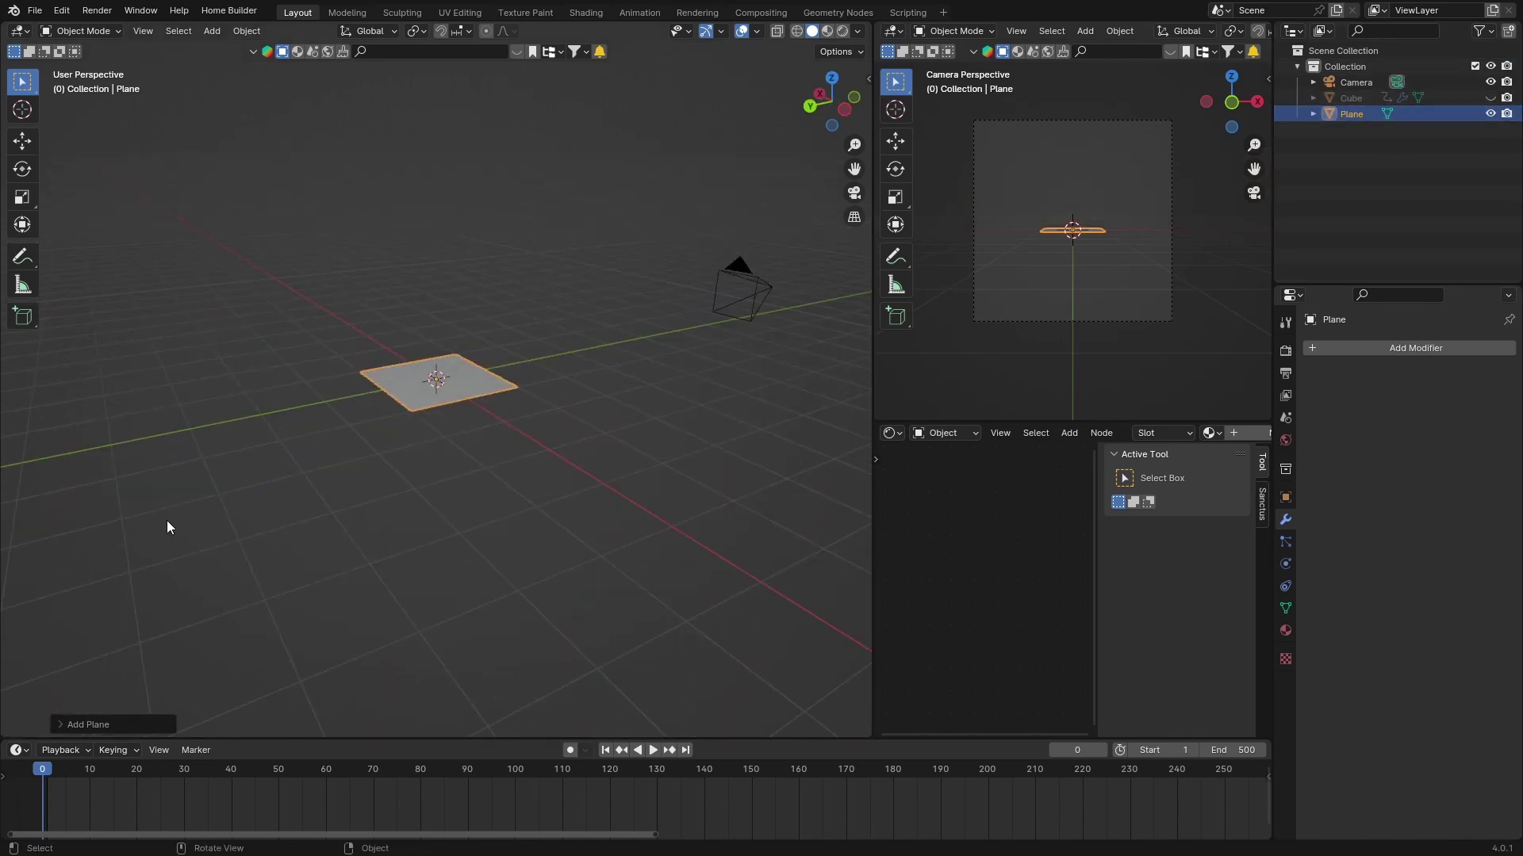
{"action": "key", "text": "s"}
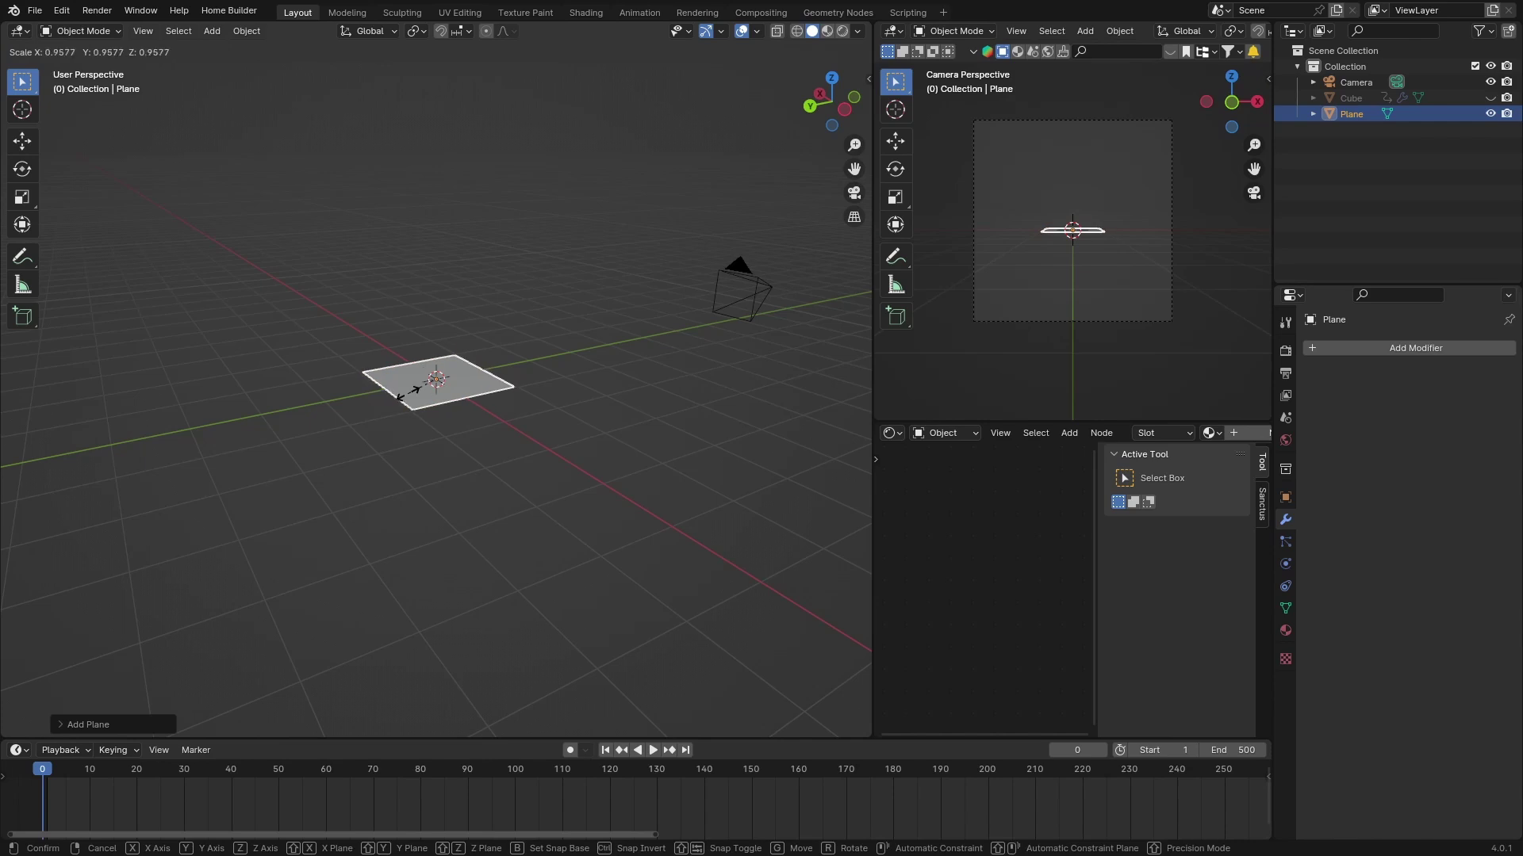
{"action": "key", "text": "3"}
{"action": "key", "text": "Return"}
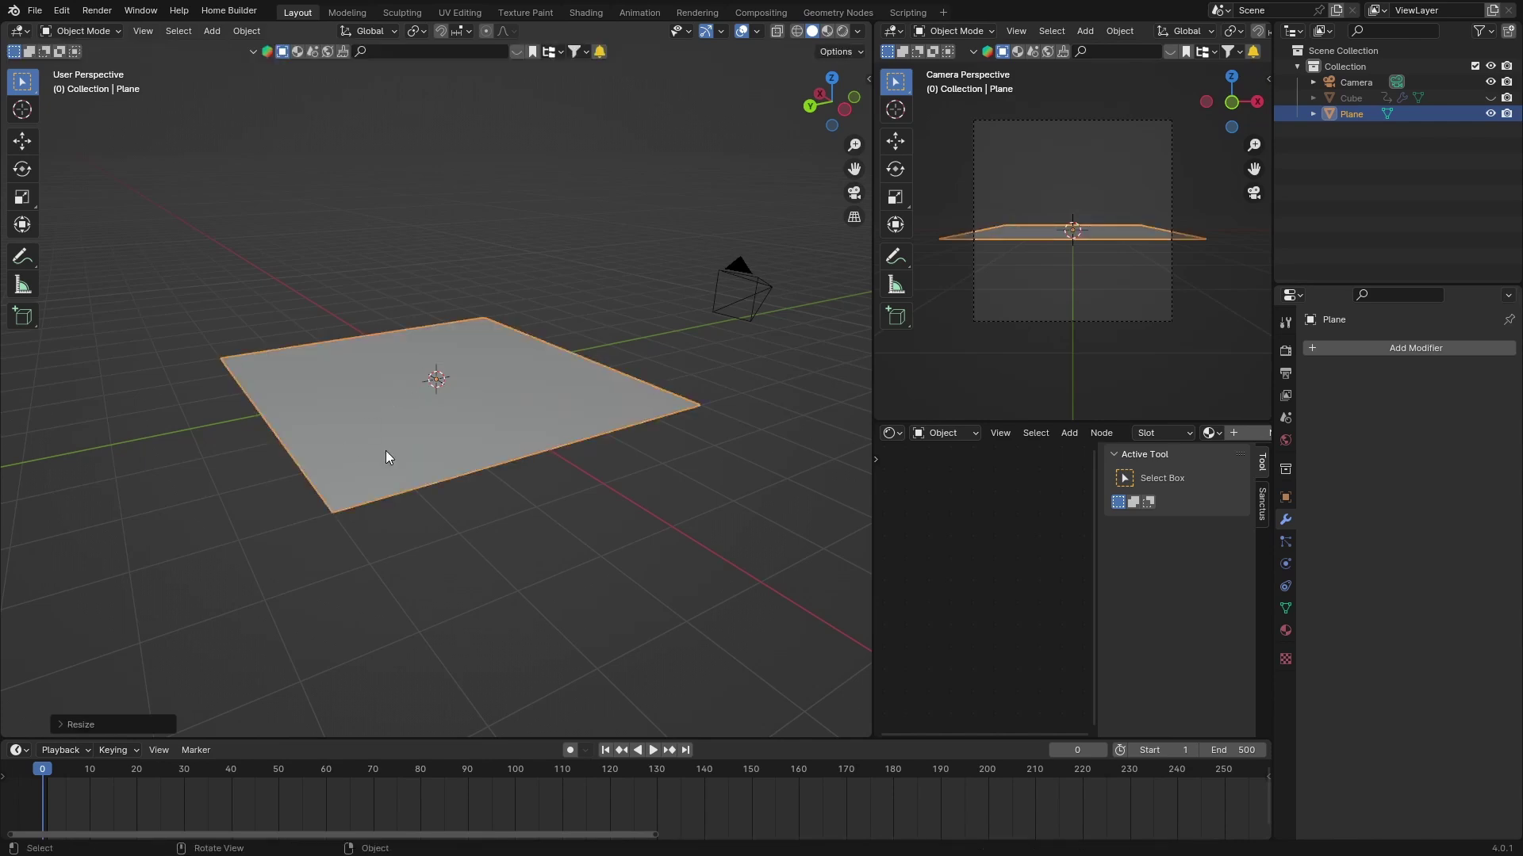
Subdivide the plane with a Simple Subdivision Surface modifier at viewport and render levels 3, and apply the modifier
{"action": "left_click", "coordinate": [1373, 348]}
{"action": "type", "text": "sub"}
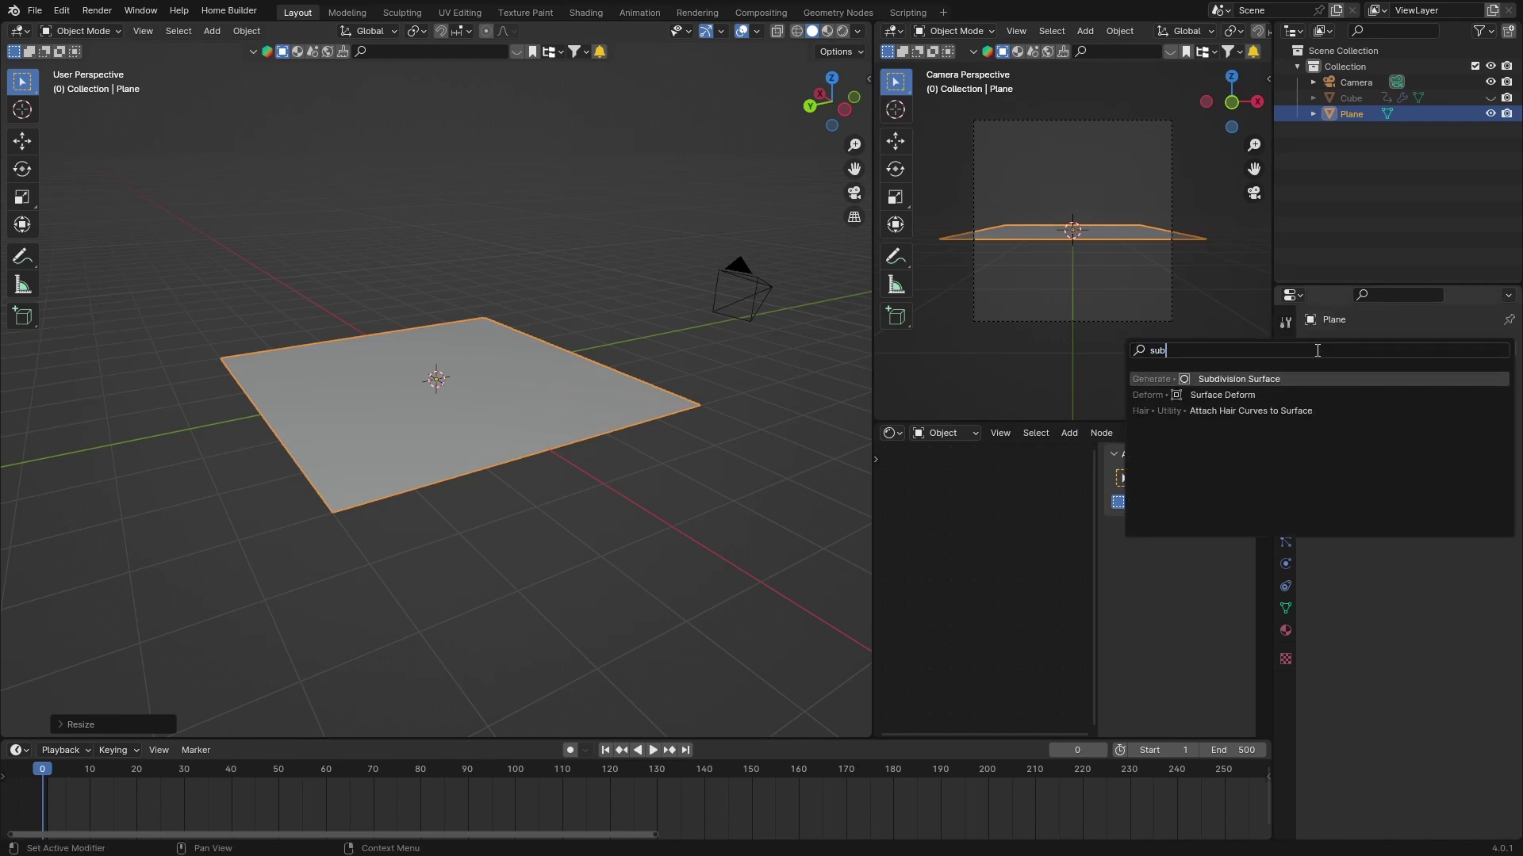
{"action": "key", "text": "Return"}
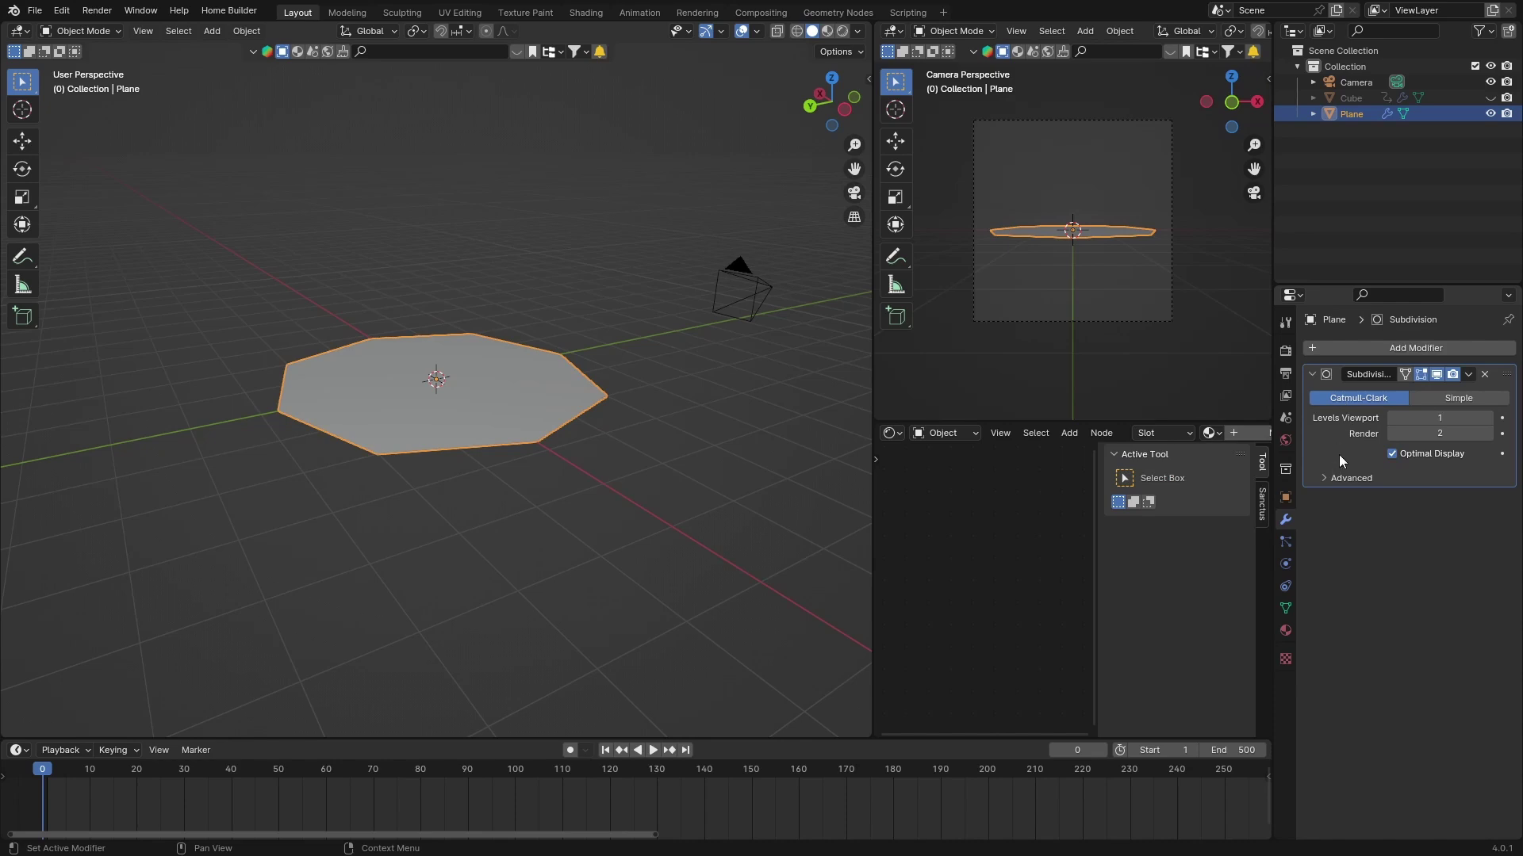
{"action": "left_click", "coordinate": [1444, 393]}
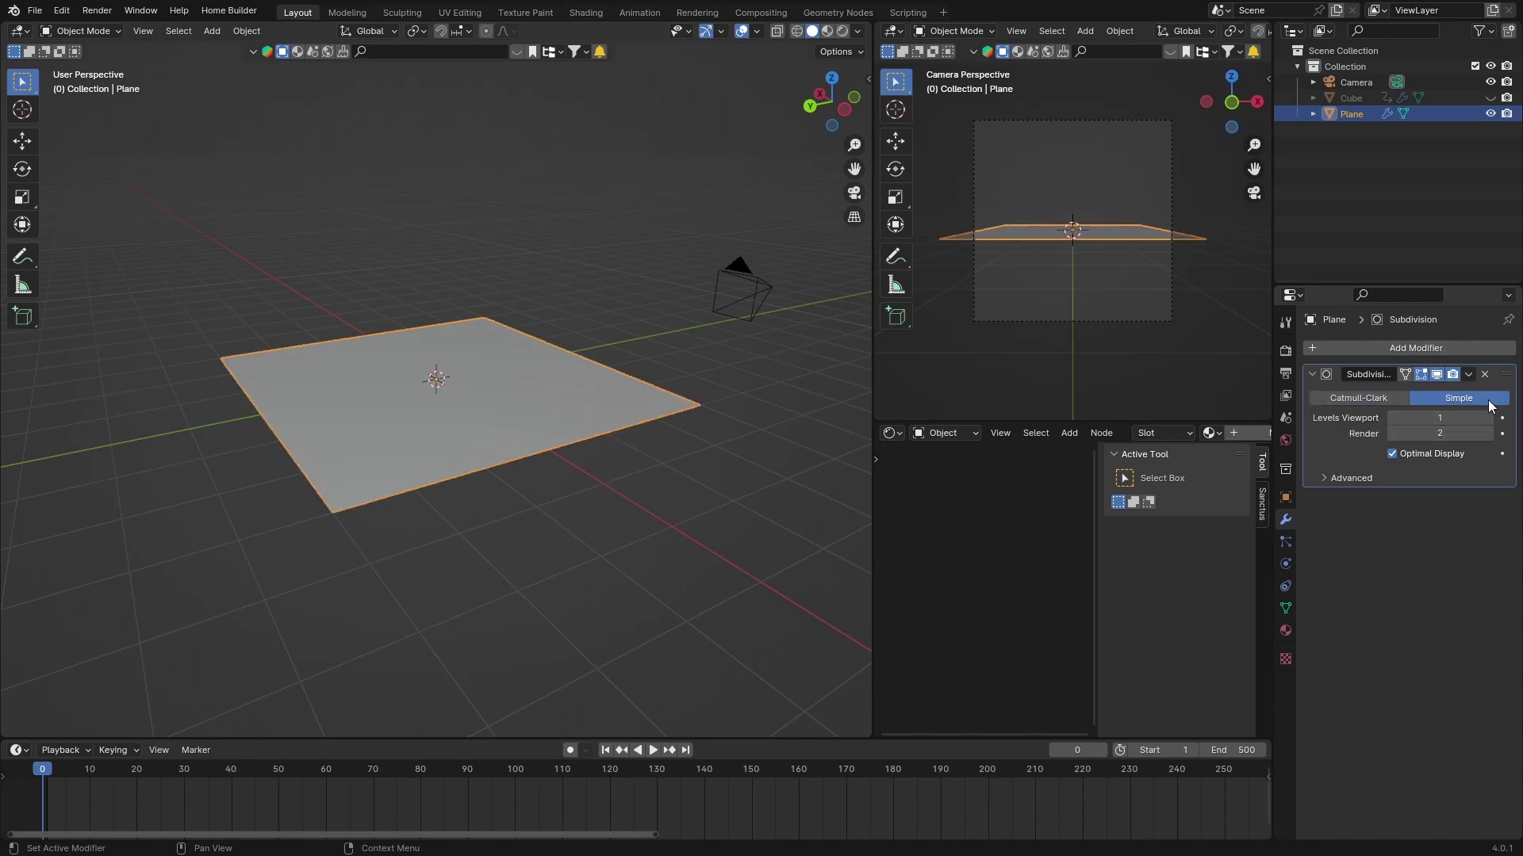
{"action": "left_click", "coordinate": [1489, 434]}
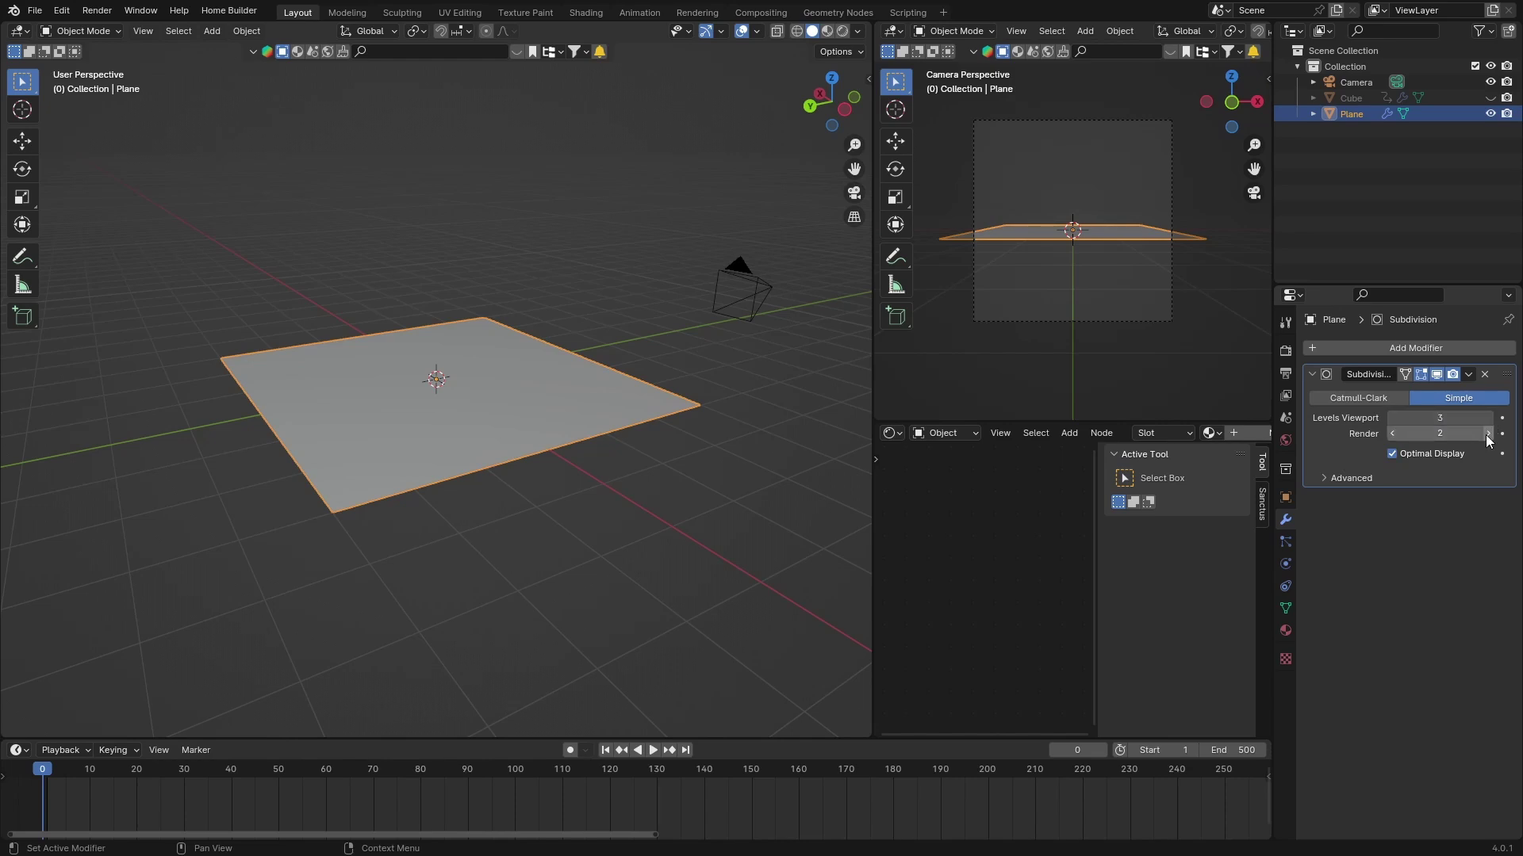
{"action": "left_click", "coordinate": [1489, 433]}
{"action": "left_click", "coordinate": [1390, 435]}
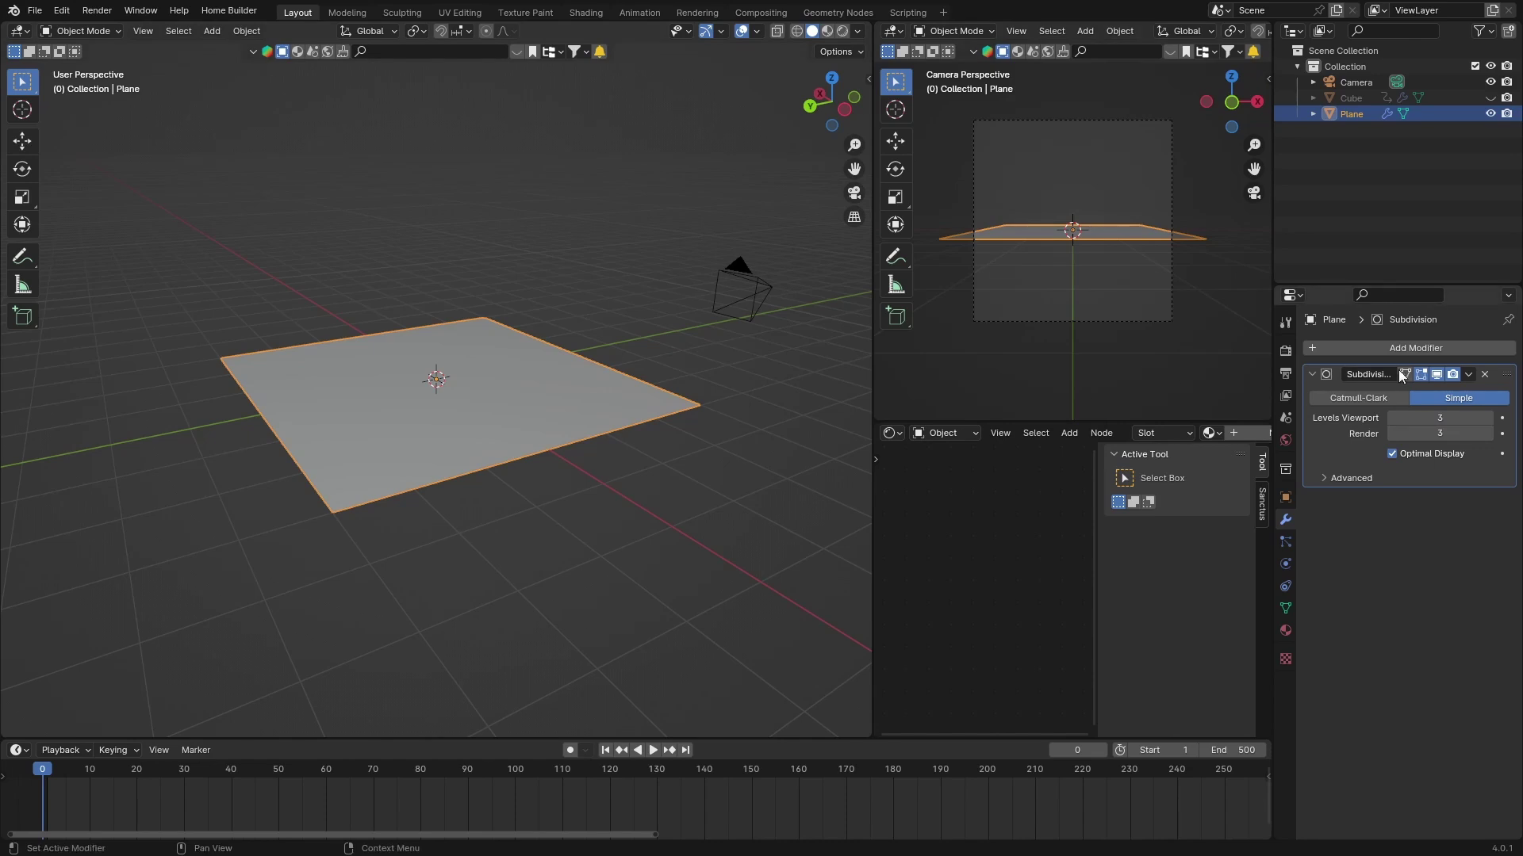
{"action": "left_click", "coordinate": [1469, 374]}
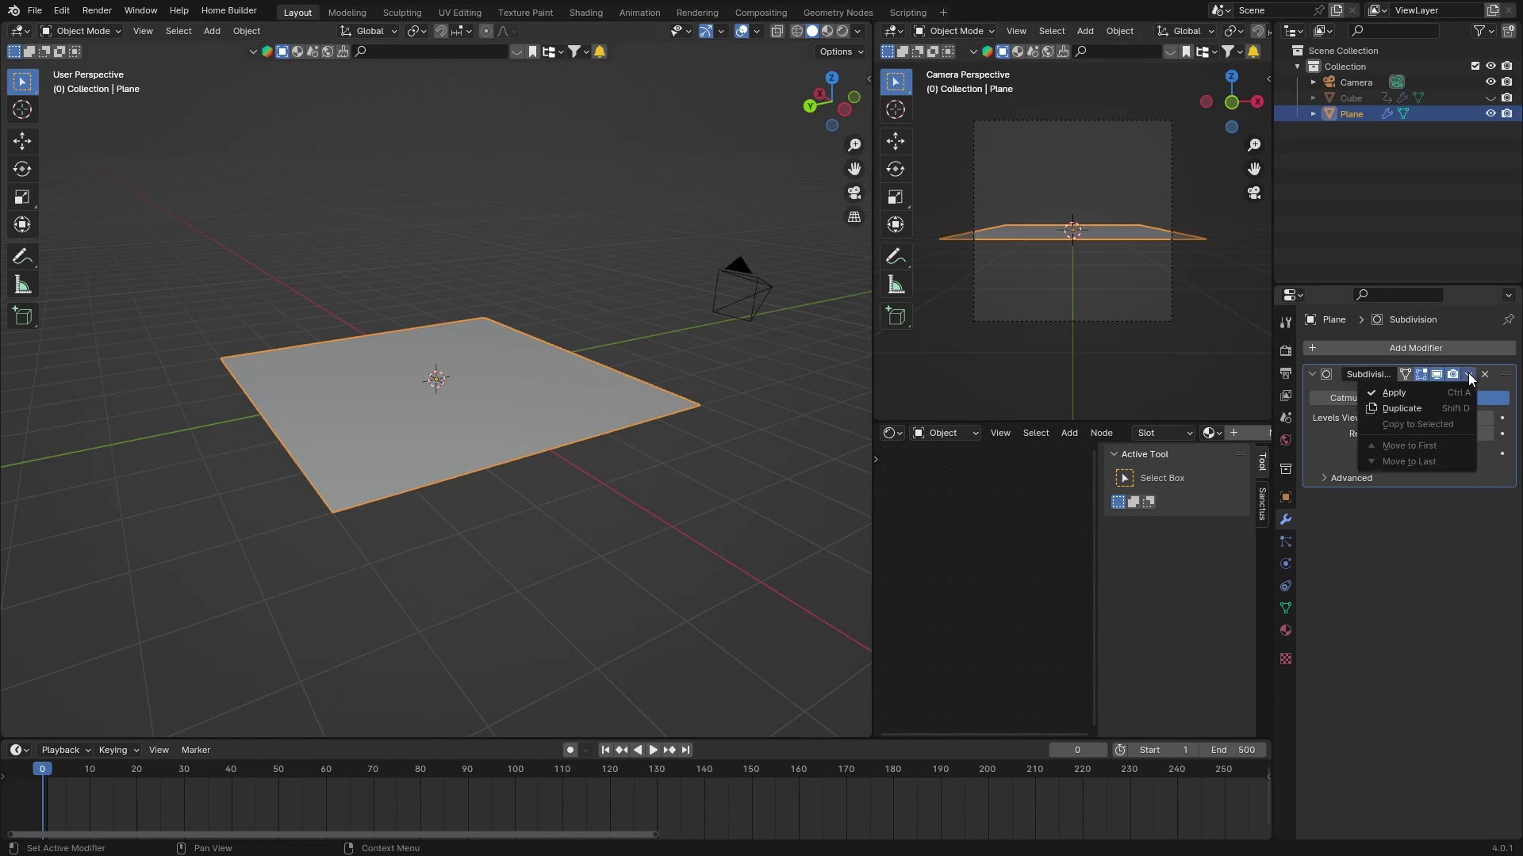
{"action": "left_click", "coordinate": [1397, 393]}
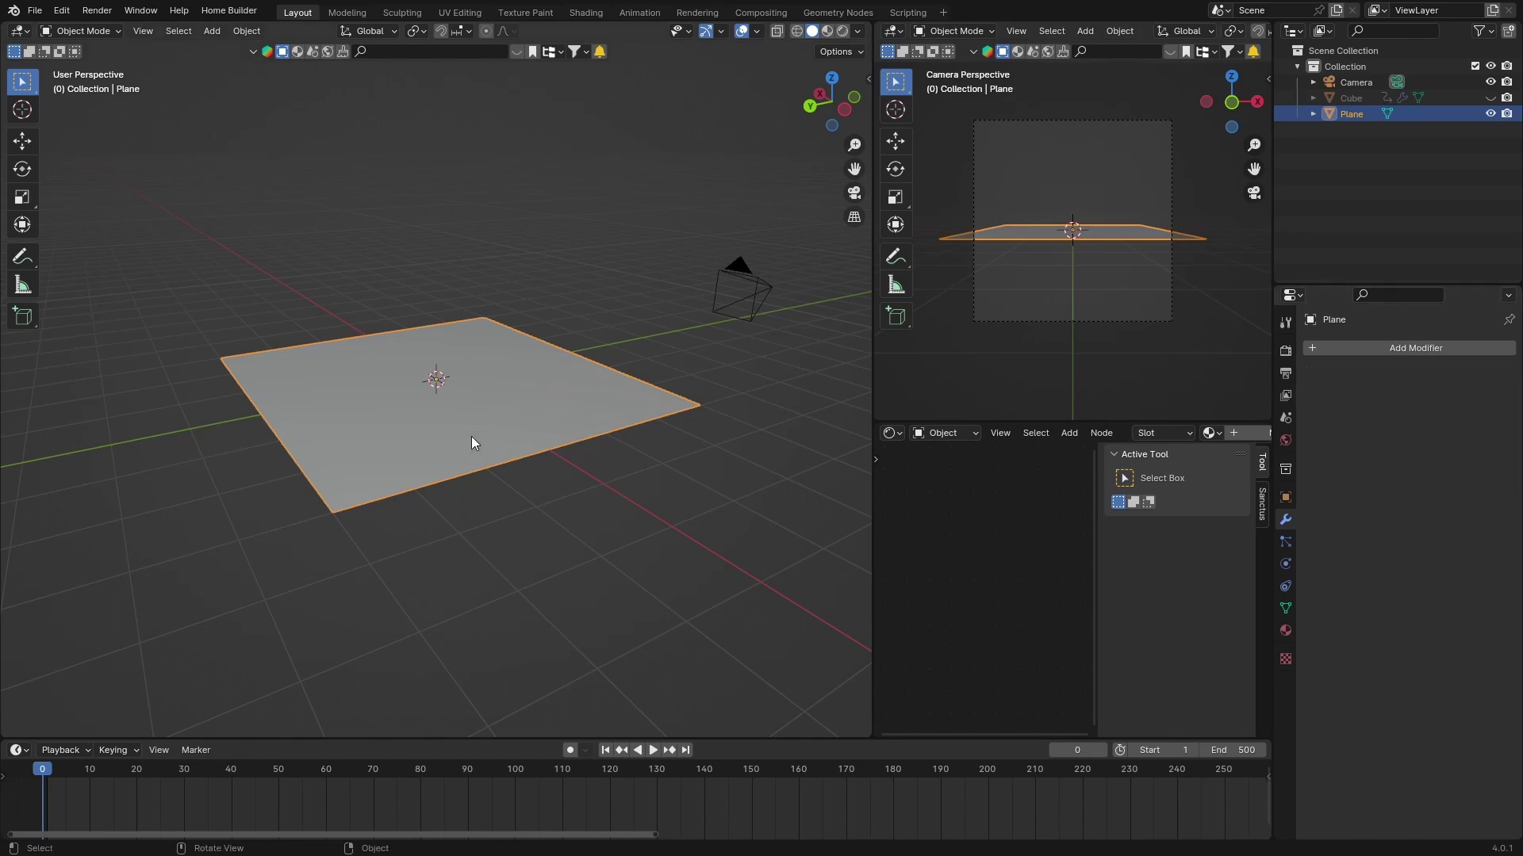
Create a vertex group on the plane in Edit Mode with all its vertices selected, and return to Object Mode
{"action": "left_click", "coordinate": [68, 31]}
{"action": "left_click", "coordinate": [70, 63]}
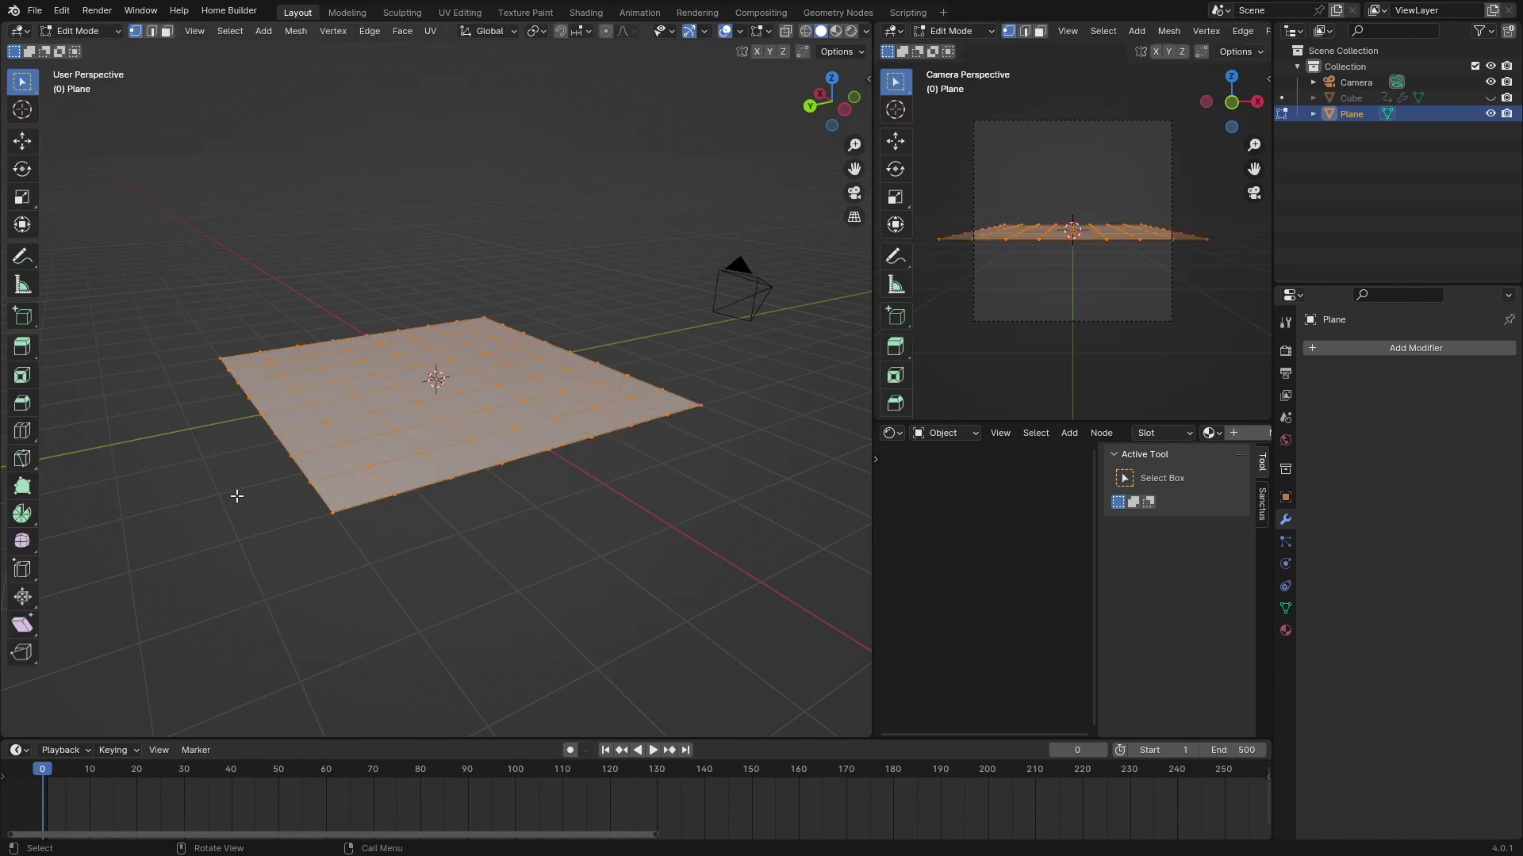
{"action": "left_click", "coordinate": [1284, 606]}
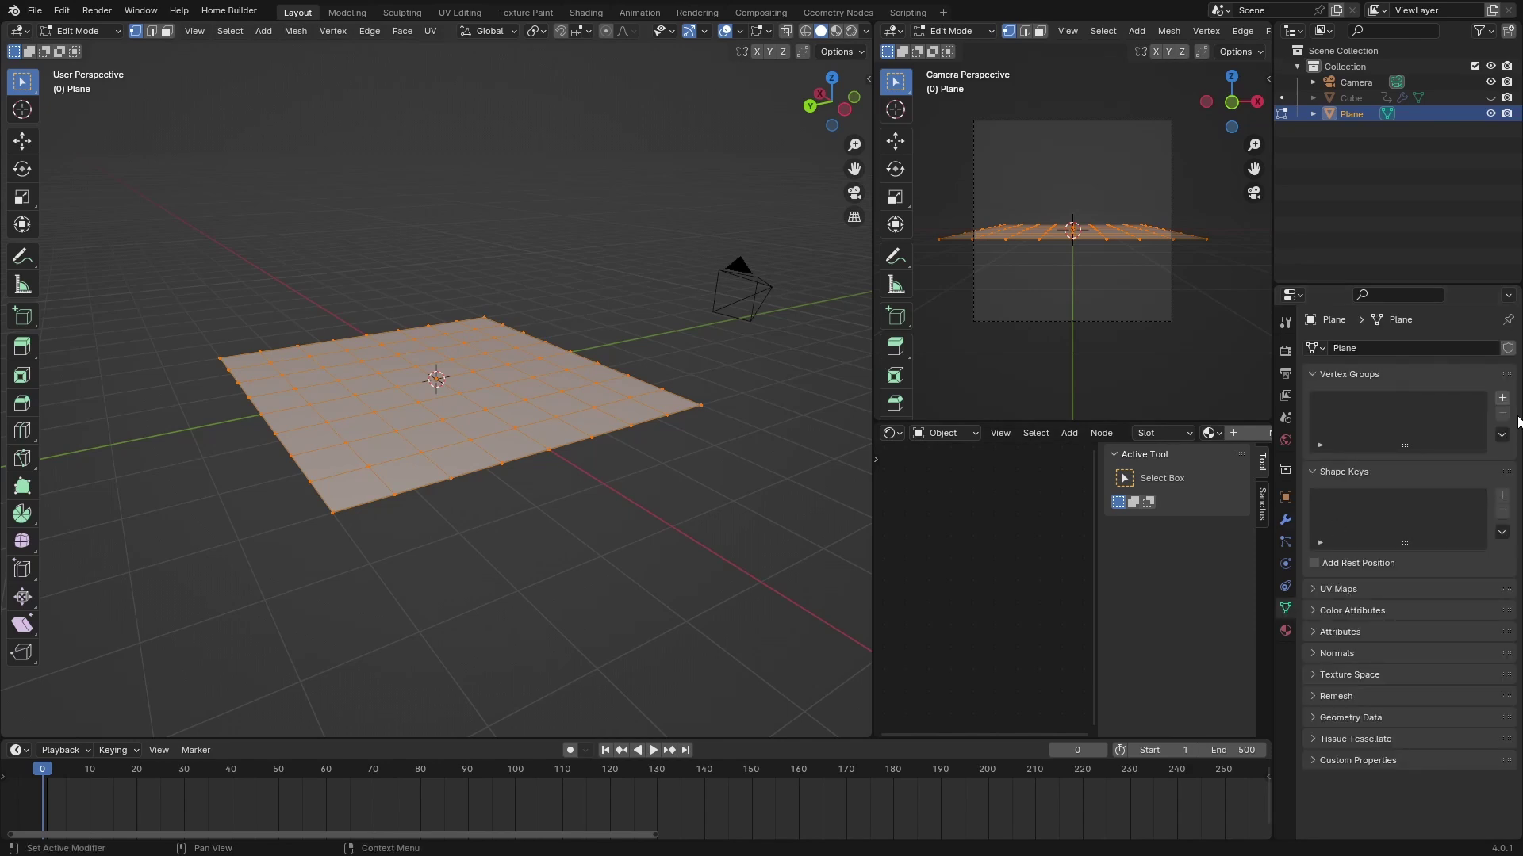
{"action": "left_click", "coordinate": [1502, 397]}
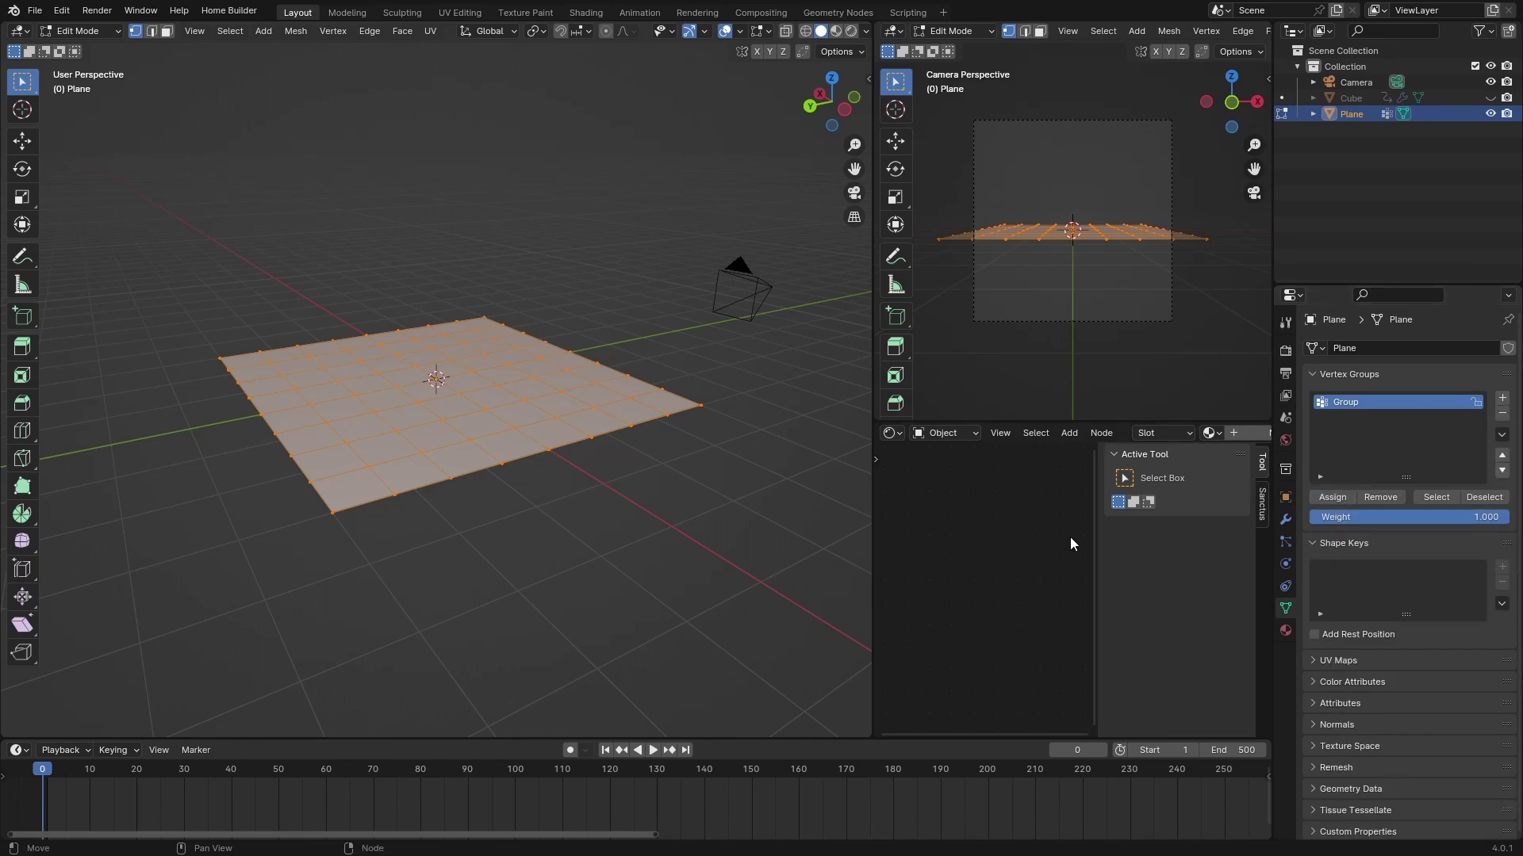
{"action": "left_click", "coordinate": [77, 27]}
{"action": "left_click", "coordinate": [80, 41]}
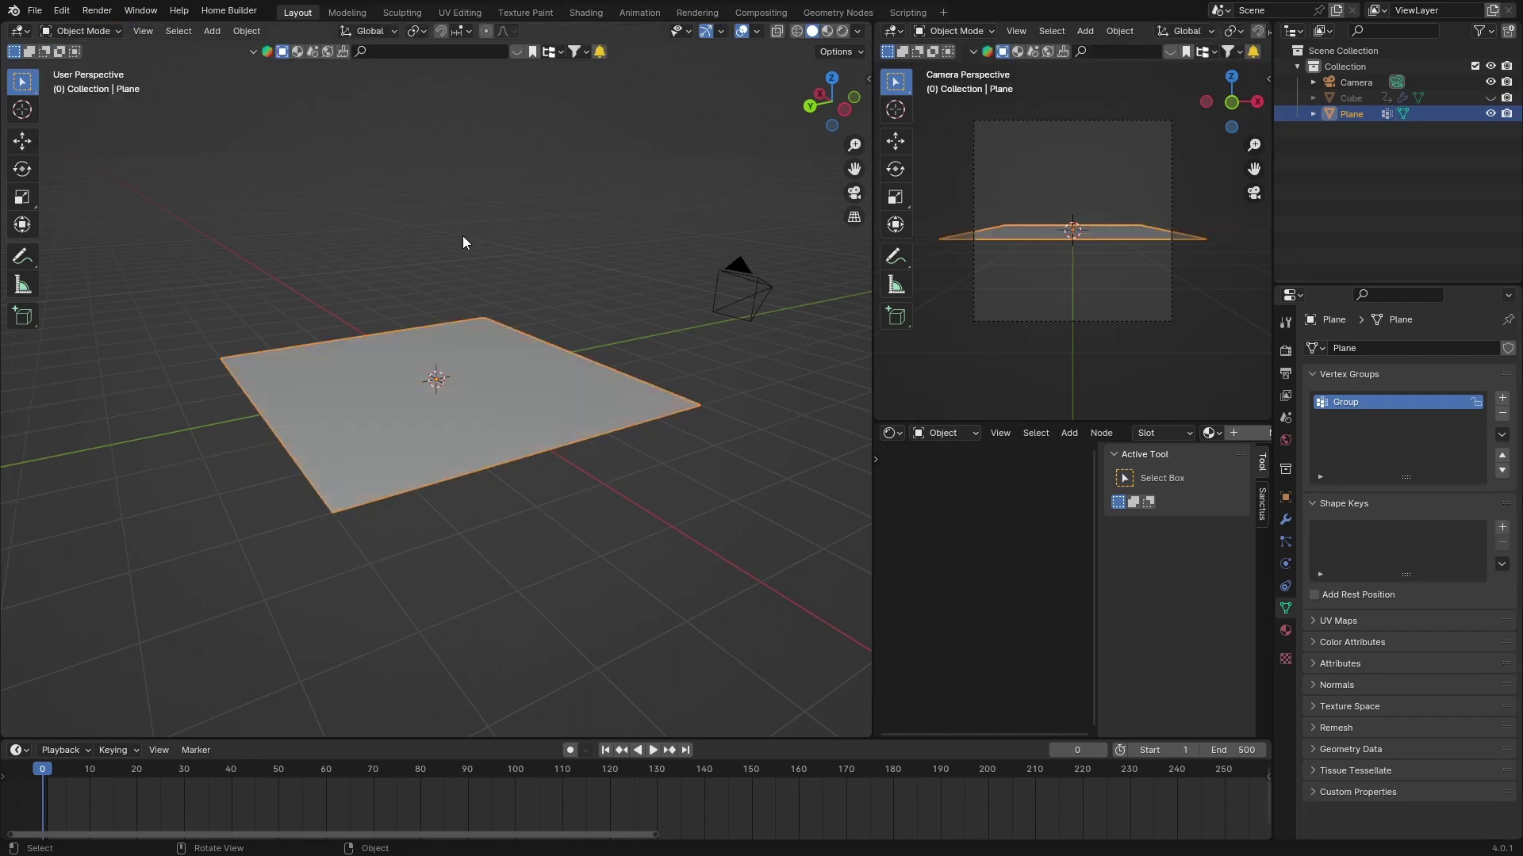
Unhide the ocean and add a Shrinkwrap modifier to the plane with the ocean Cube as its target
{"action": "left_click", "coordinate": [1491, 98]}
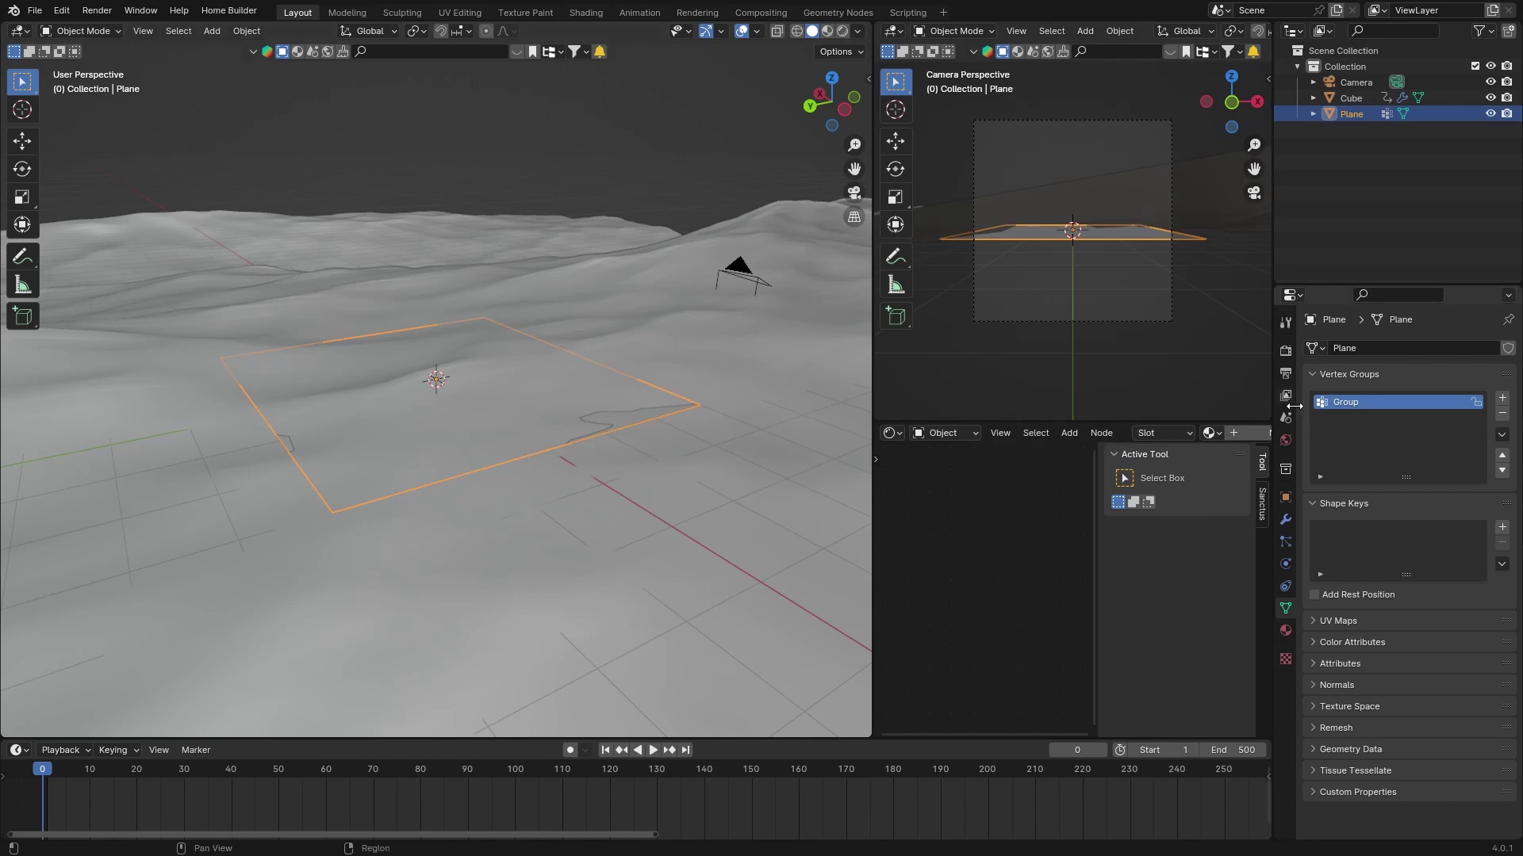
{"action": "left_click", "coordinate": [1285, 519]}
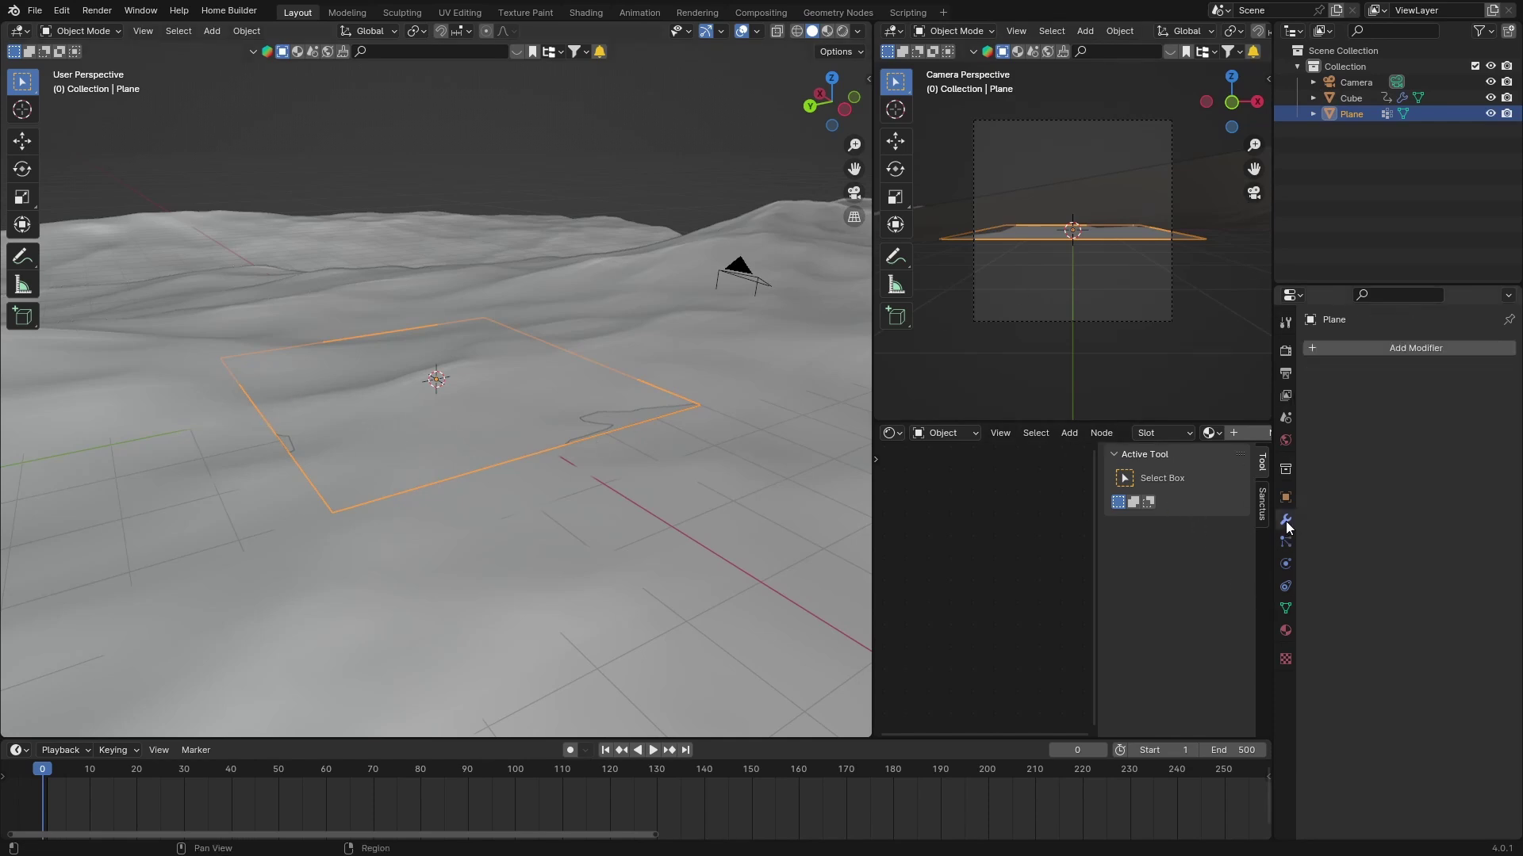
{"action": "left_click", "coordinate": [1388, 346]}
{"action": "left_click", "coordinate": [1383, 346]}
{"action": "type", "text": "shrin"}
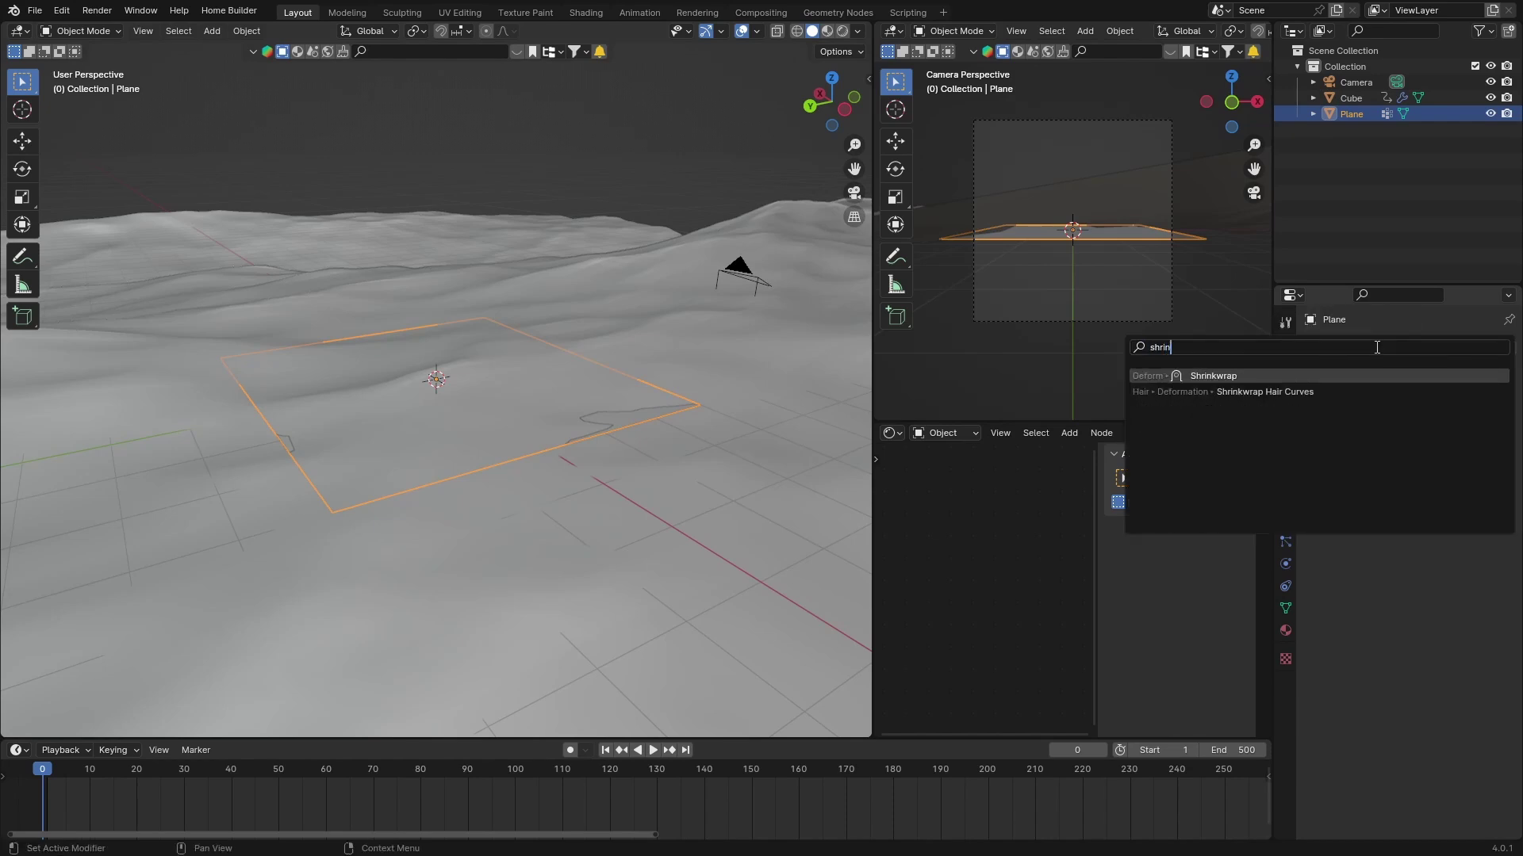
{"action": "key", "text": "Return"}
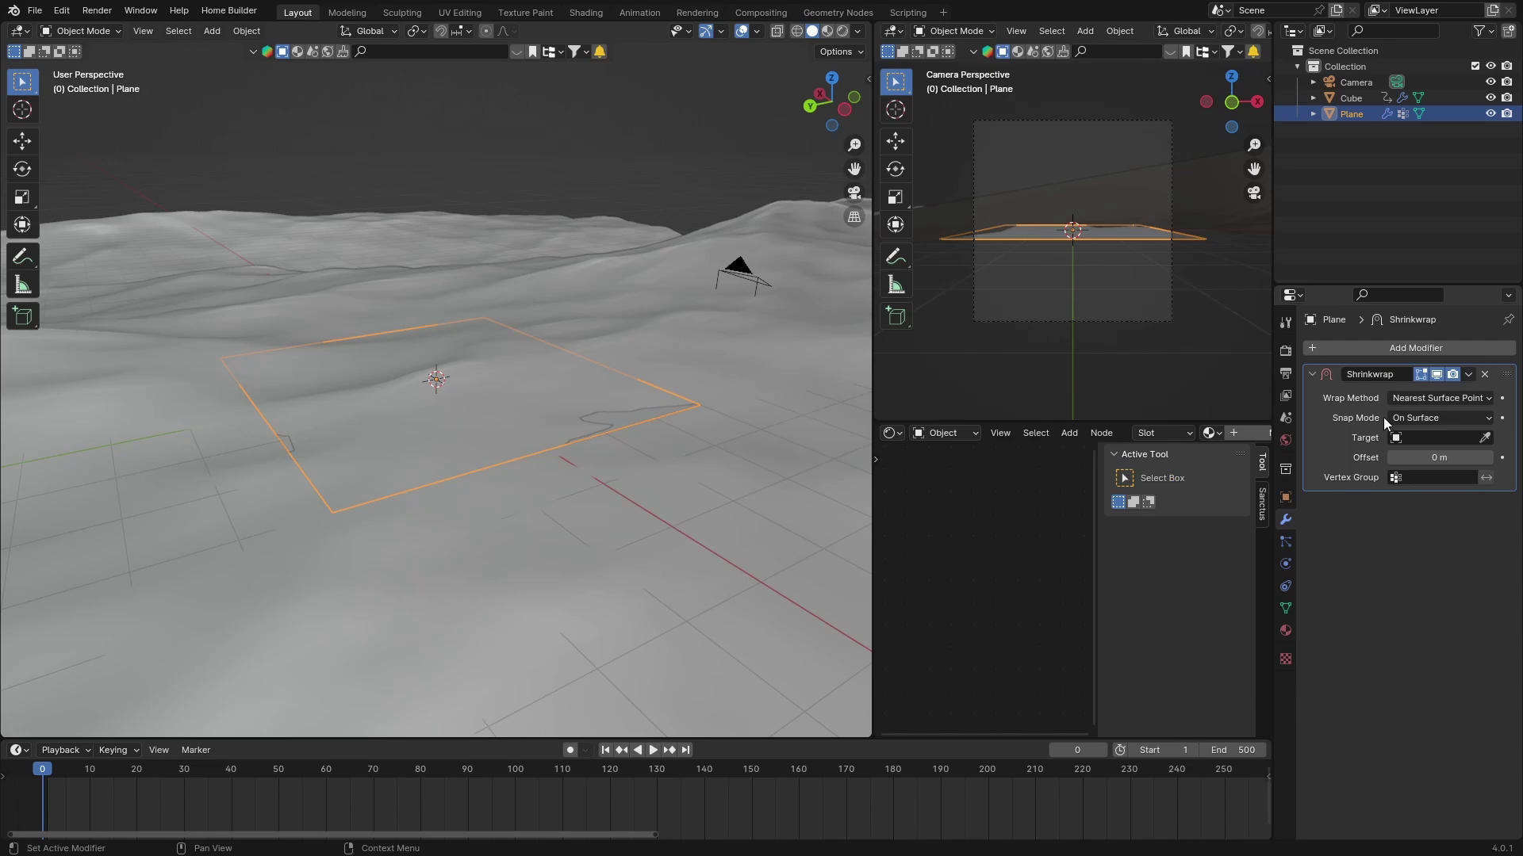
{"action": "left_click", "coordinate": [1391, 441]}
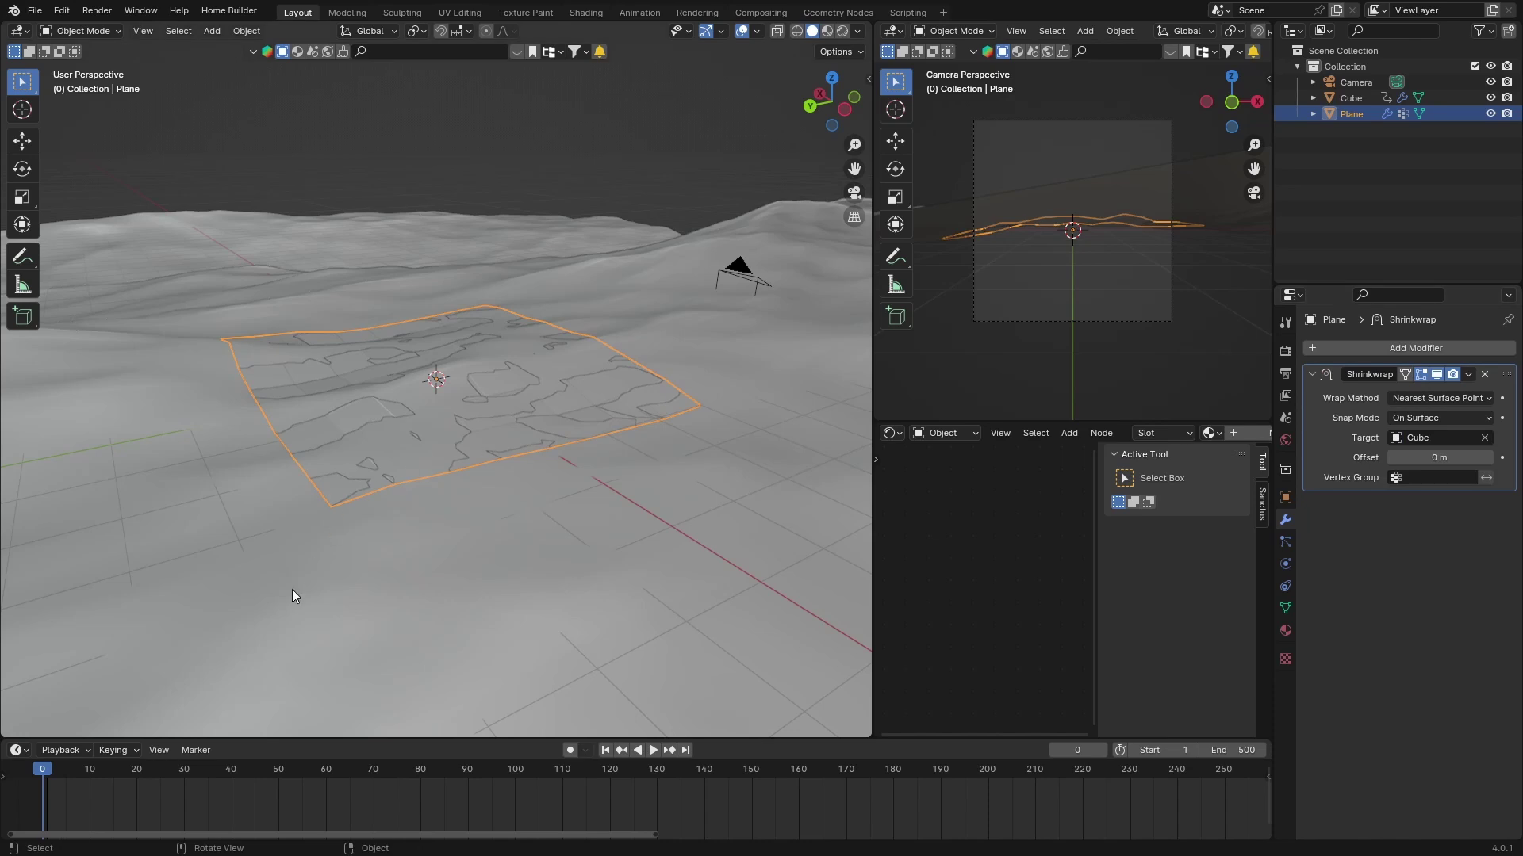
Play back the animation to check how the plane follows the waves, and return the playhead to frame 0
{"action": "key", "text": "space"}
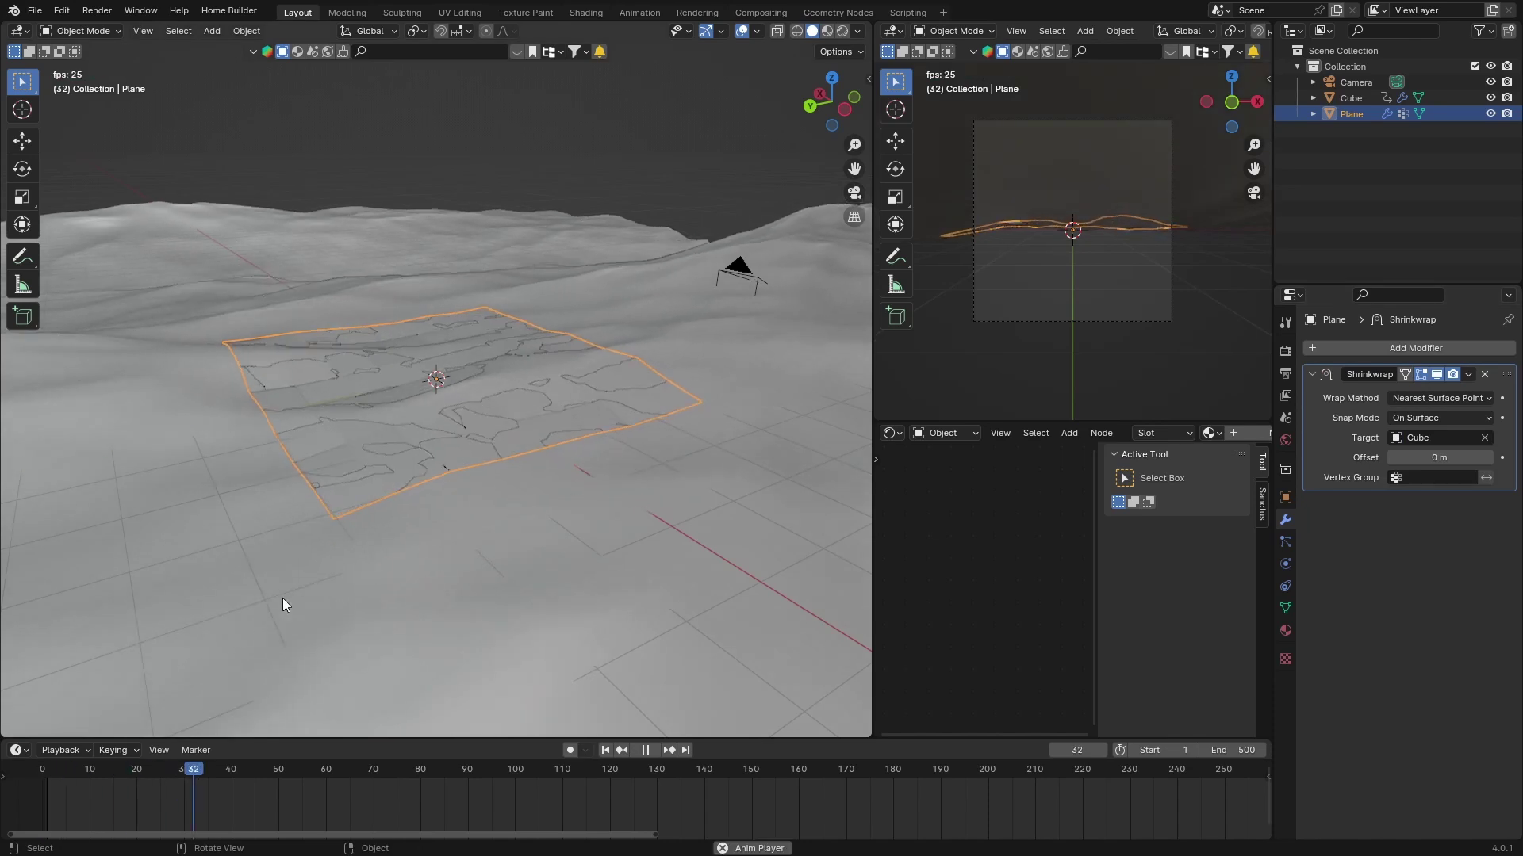
{"action": "key", "text": "space"}
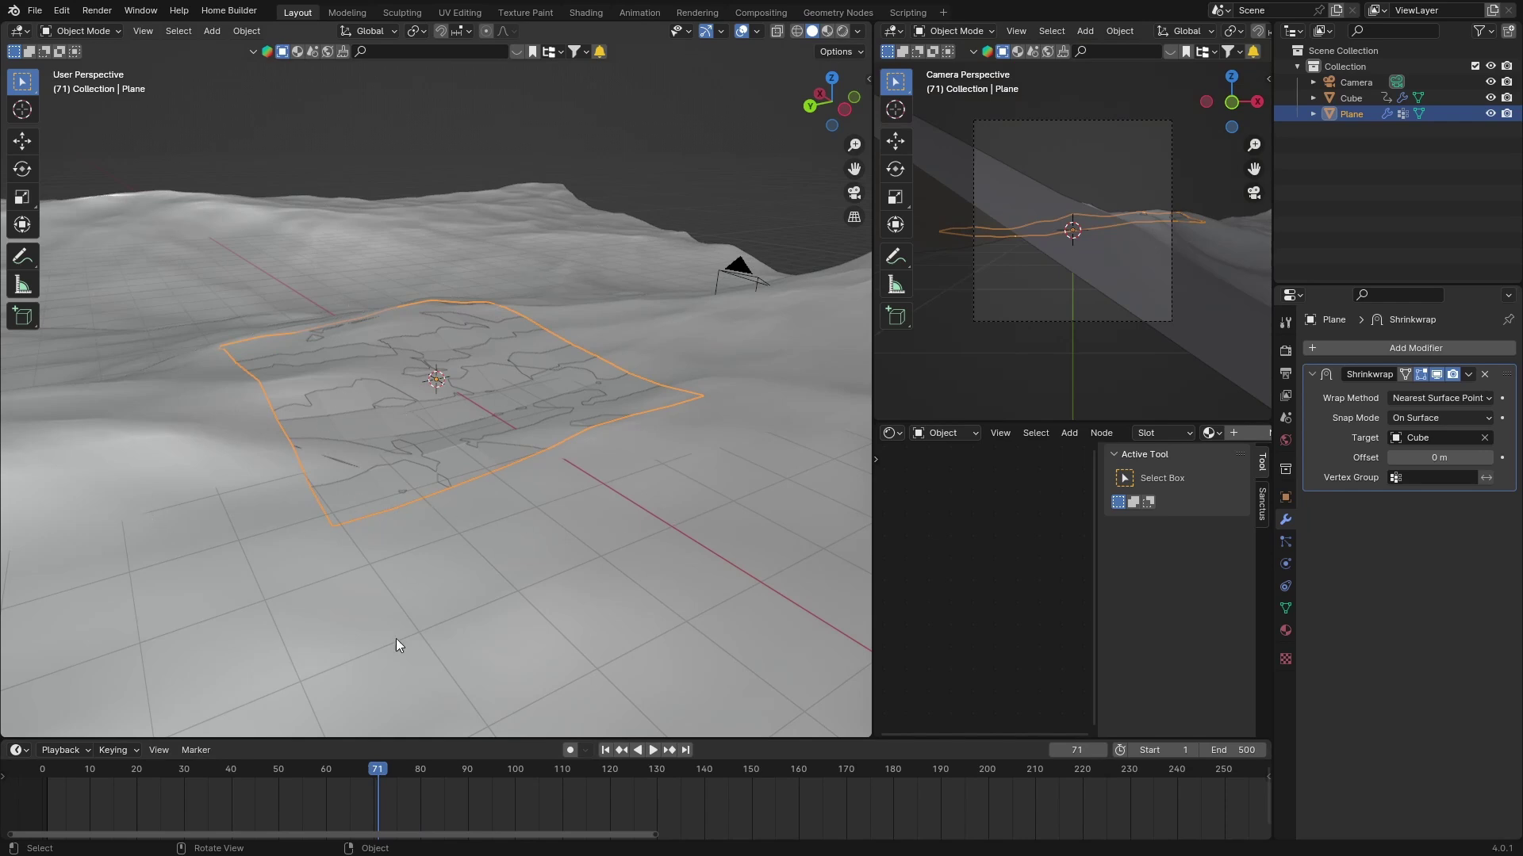
{"action": "left_click_drag", "start_coordinate": [373, 765], "coordinate": [45, 768]}
{"action": "key", "text": "space"}
{"action": "key", "text": "space"}
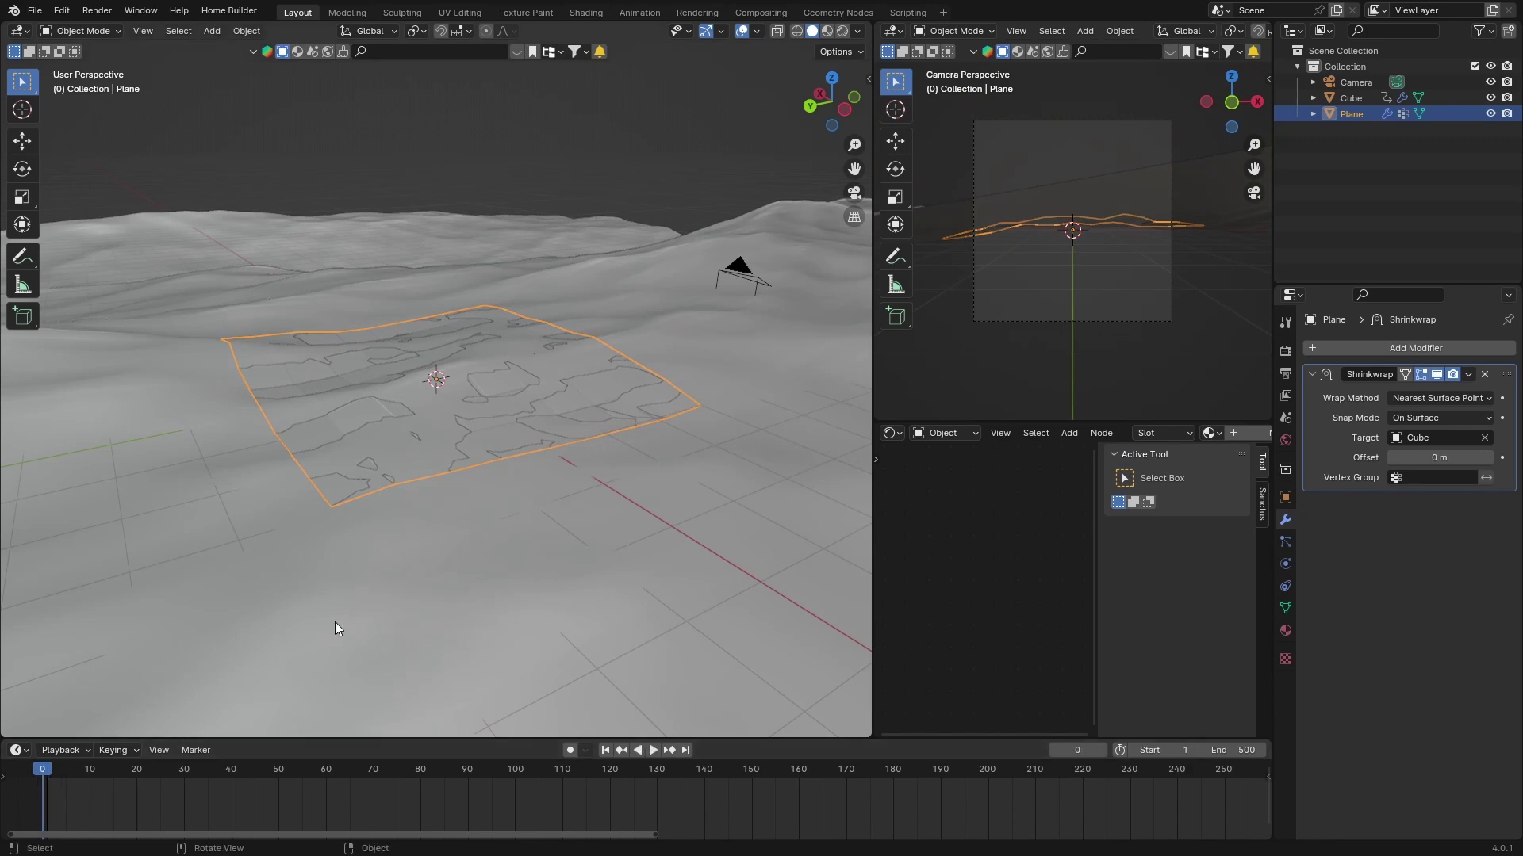
Add a torus mesh at the centre of the ocean and scale it up by a factor of 5
{"action": "key", "text": "shift+a"}
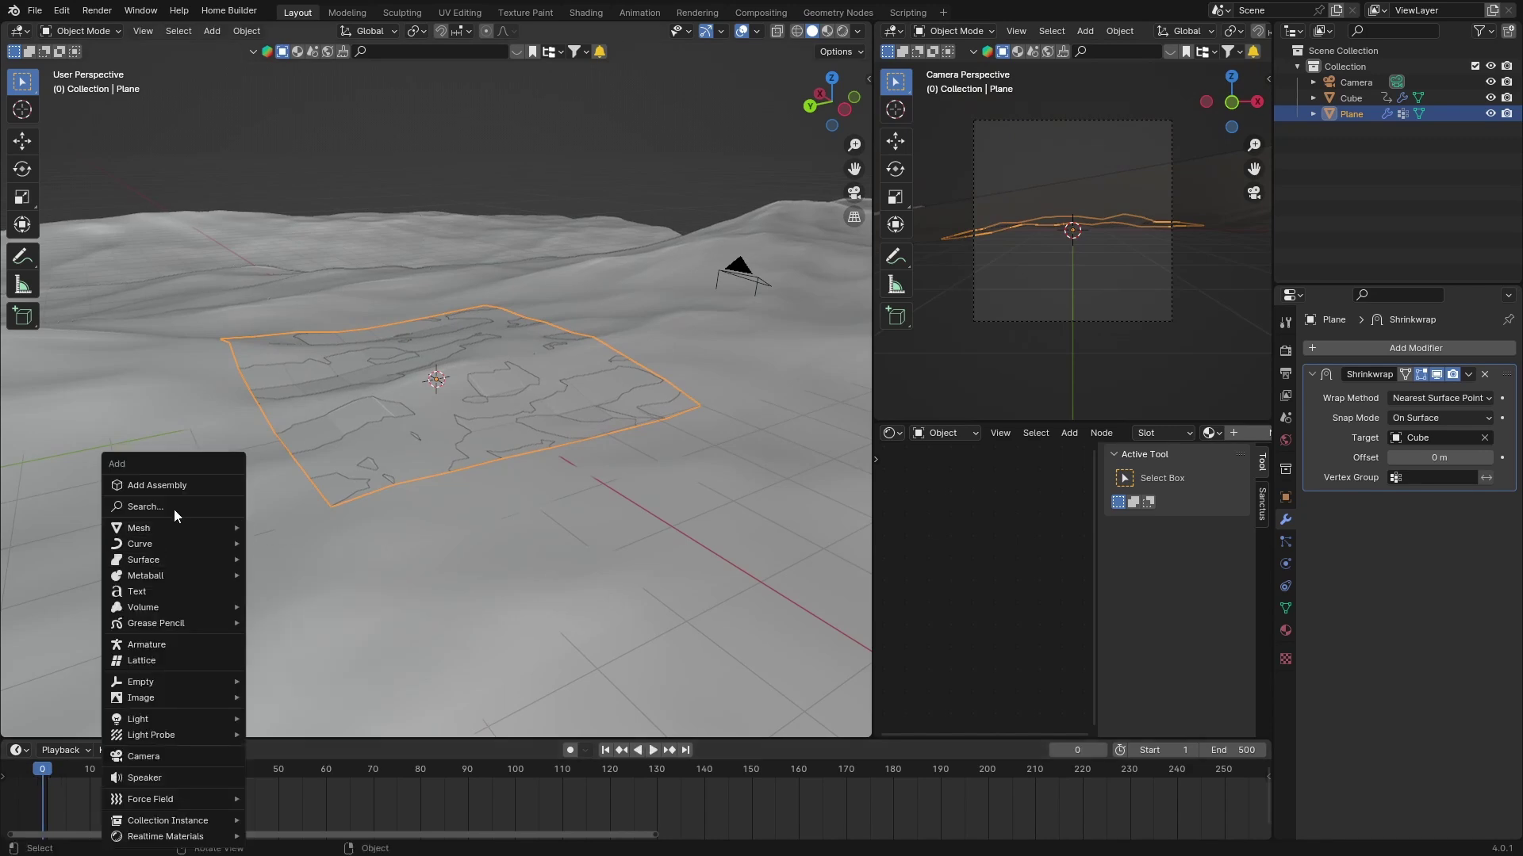
{"action": "mouse_move", "coordinate": [151, 530]}
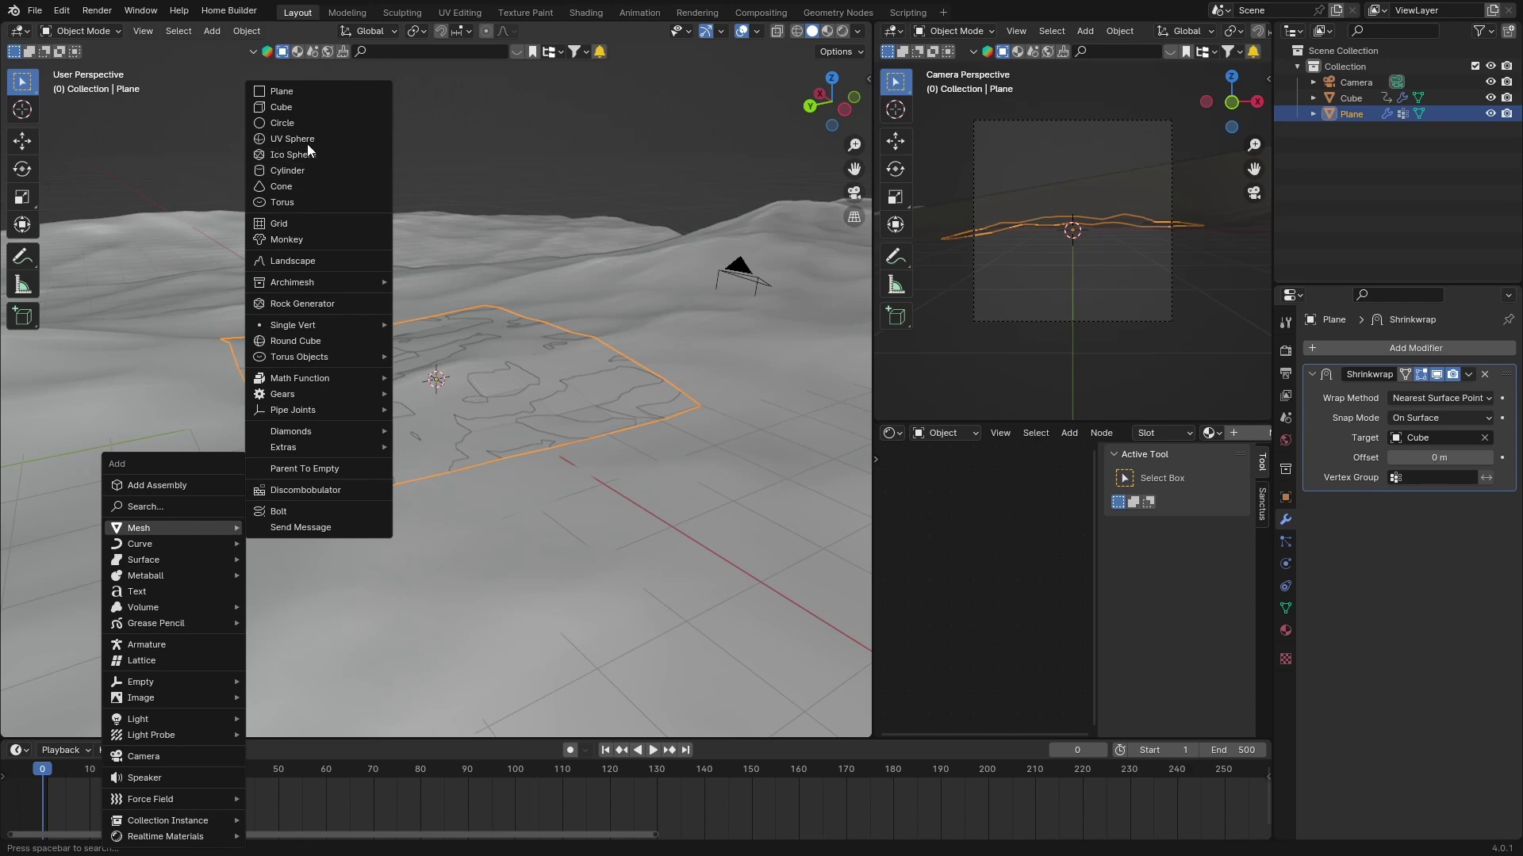
{"action": "left_click", "coordinate": [298, 202]}
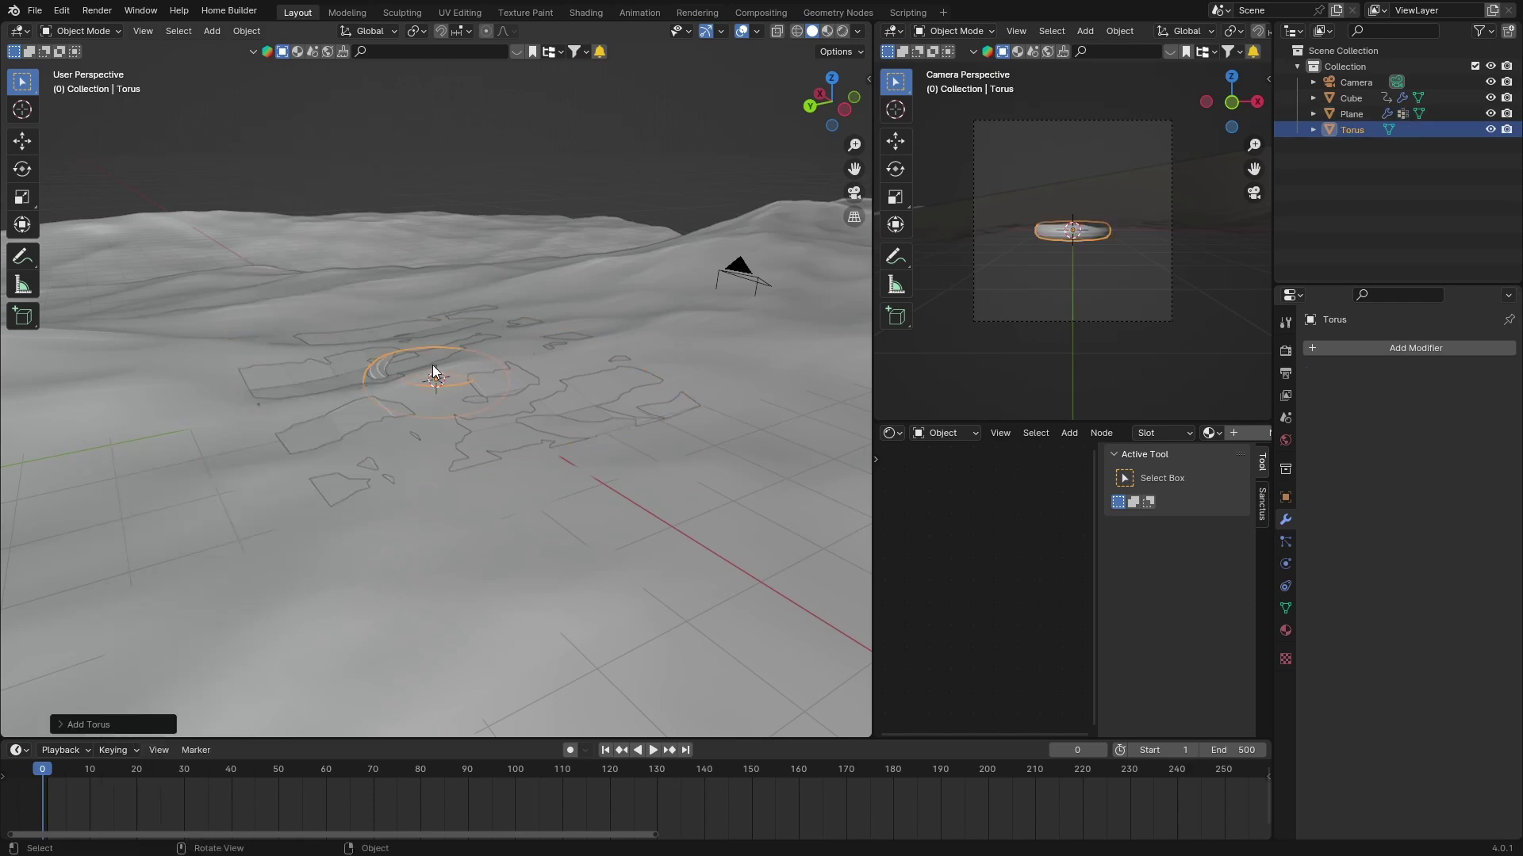
{"action": "key", "text": "s"}
{"action": "key", "text": "5"}
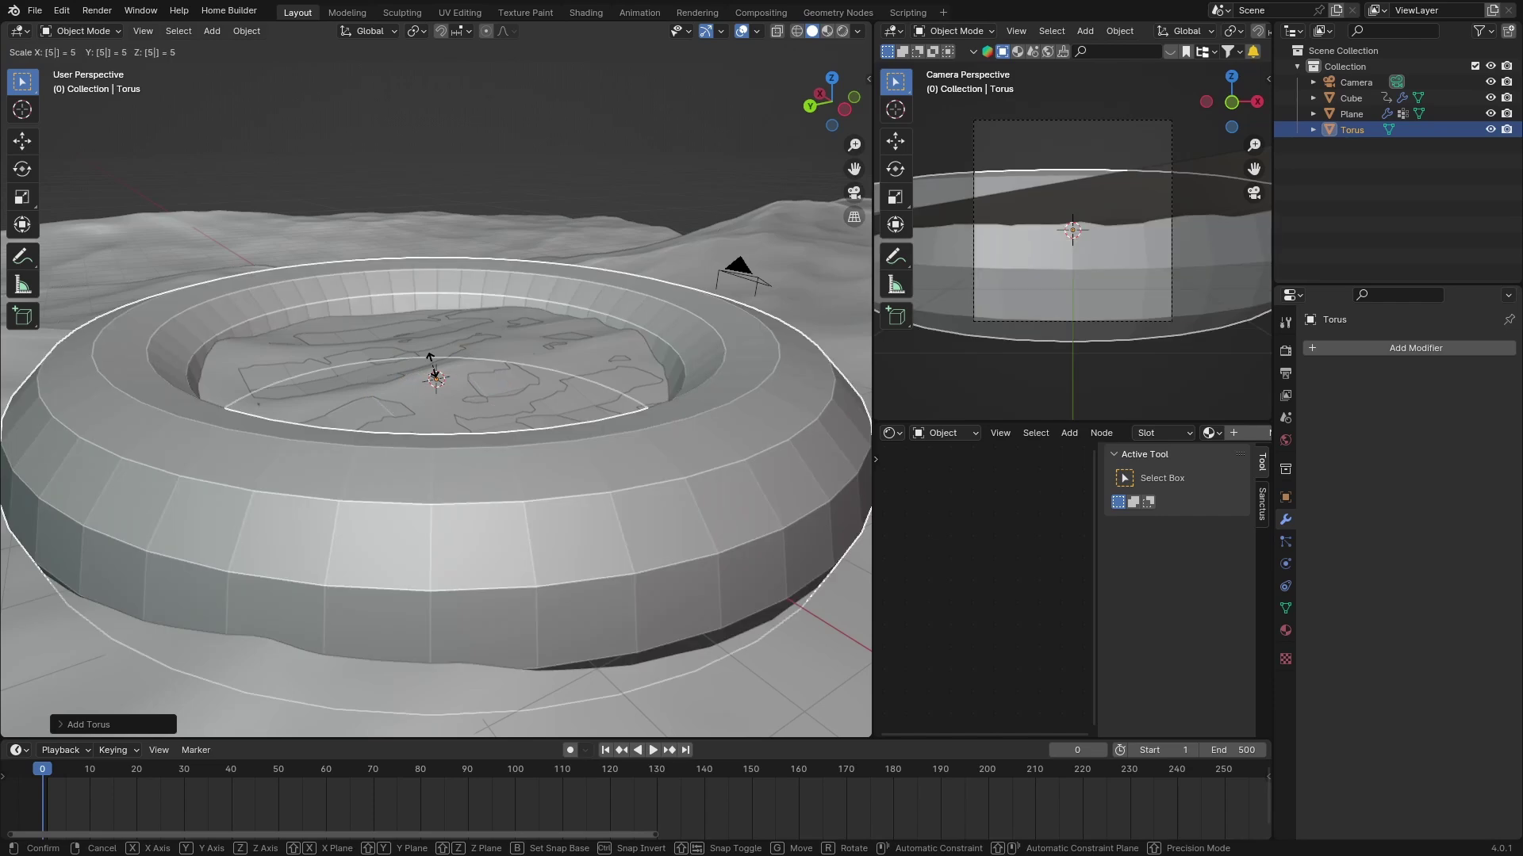
{"action": "key", "text": "Return"}
{"action": "scroll", "coordinate": [463, 372], "scroll_direction": "down", "scroll_amount": 5}
{"action": "mouse_move", "coordinate": [399, 418]}
{"action": "middle_mouse_down"}
{"action": "mouse_move", "coordinate": [390, 484]}
{"action": "mouse_move", "coordinate": [411, 512]}
{"action": "mouse_move", "coordinate": [373, 445]}
{"action": "mouse_move", "coordinate": [425, 425]}
{"action": "middle_mouse_up"}
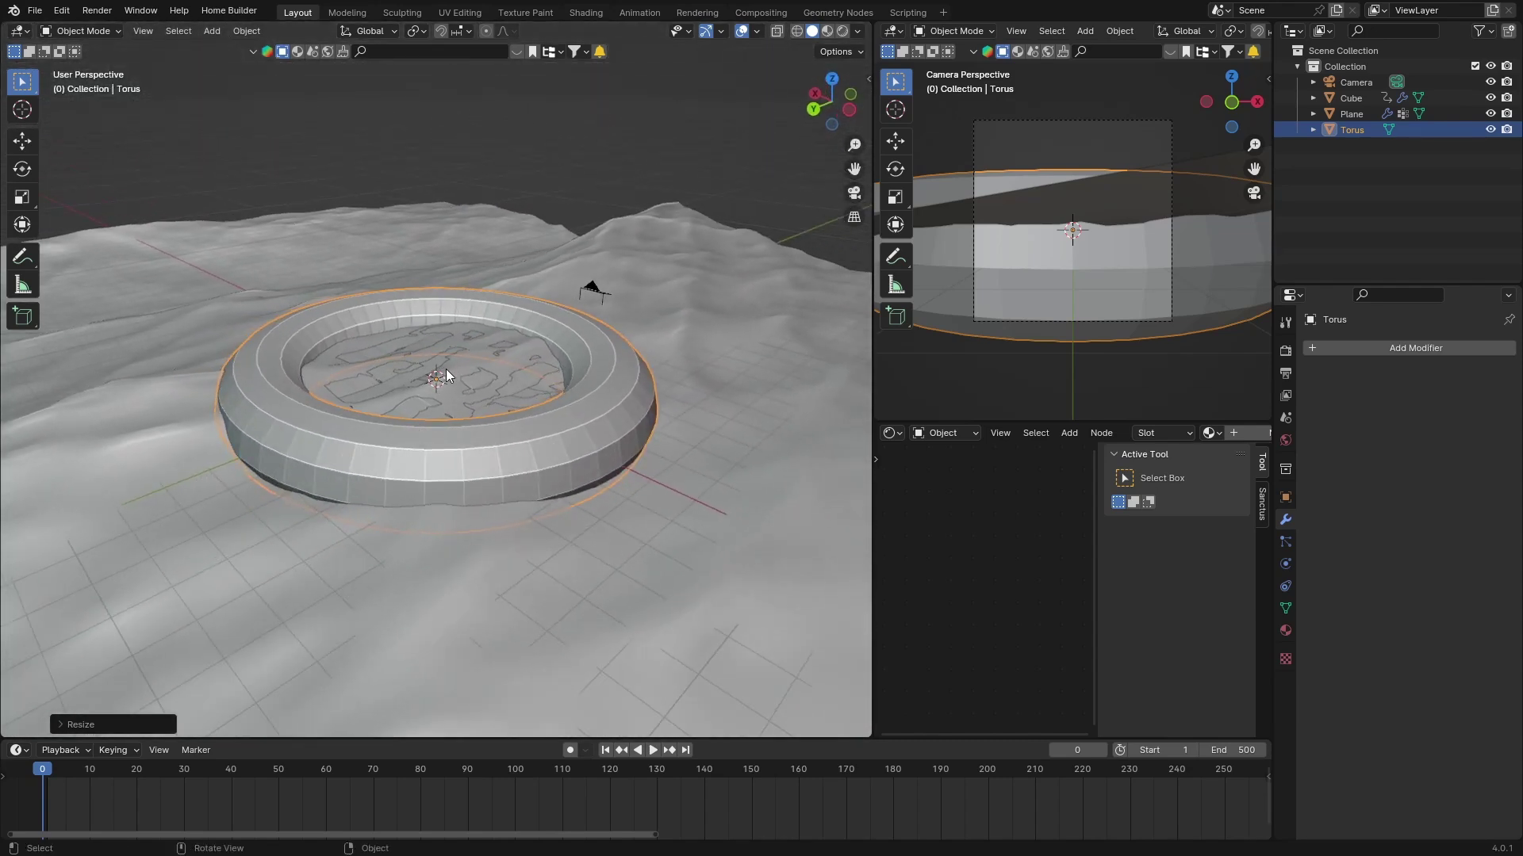
Check the torus's size against the plane from above with the ocean temporarily hidden
{"action": "left_click", "coordinate": [1490, 98]}
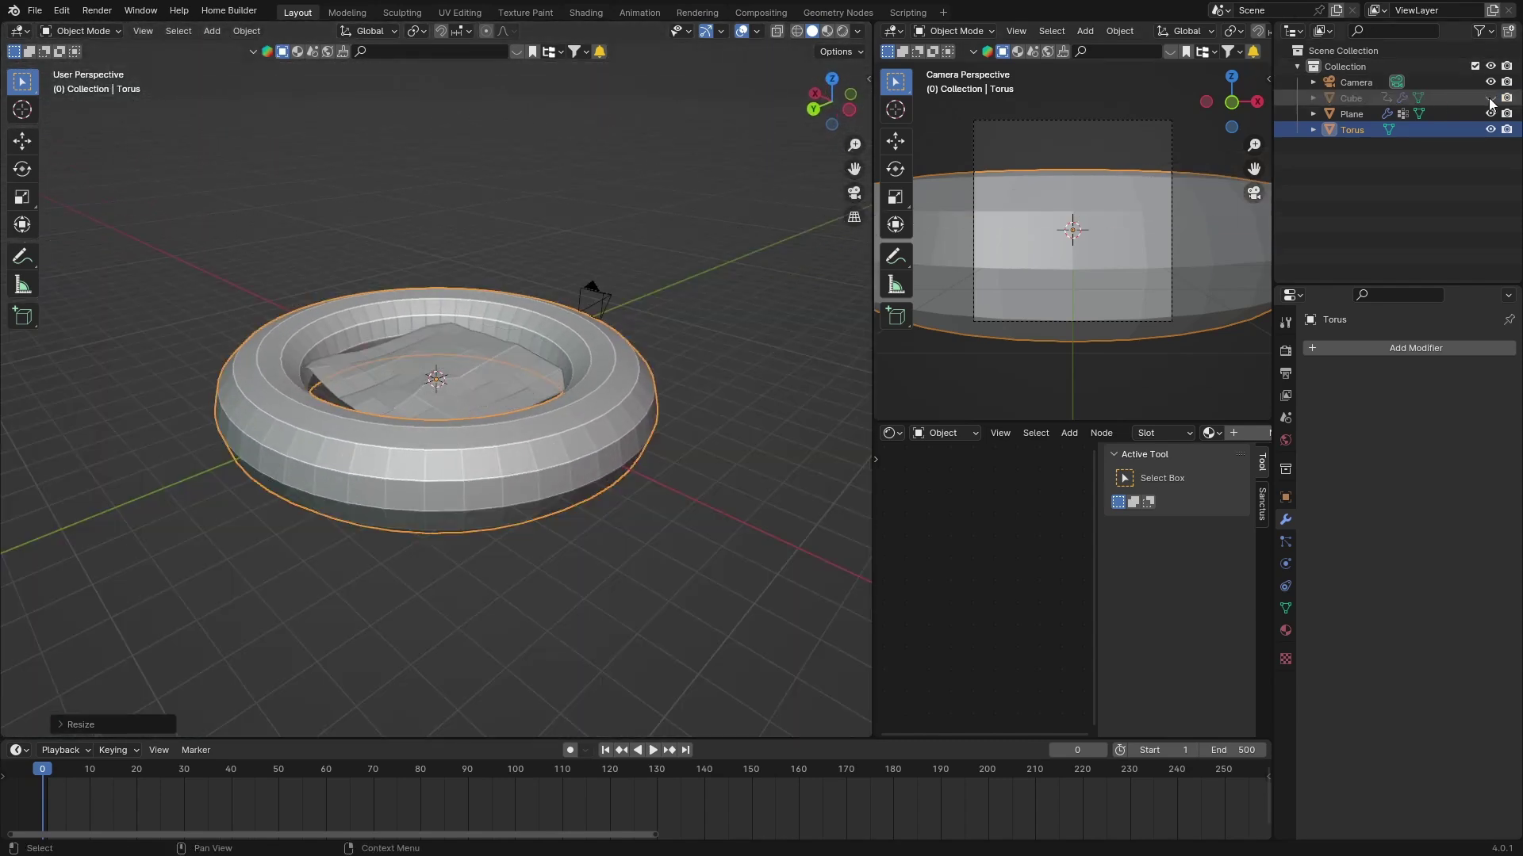
{"action": "middle_click_drag", "start_coordinate": [265, 441], "coordinate": [122, 594]}
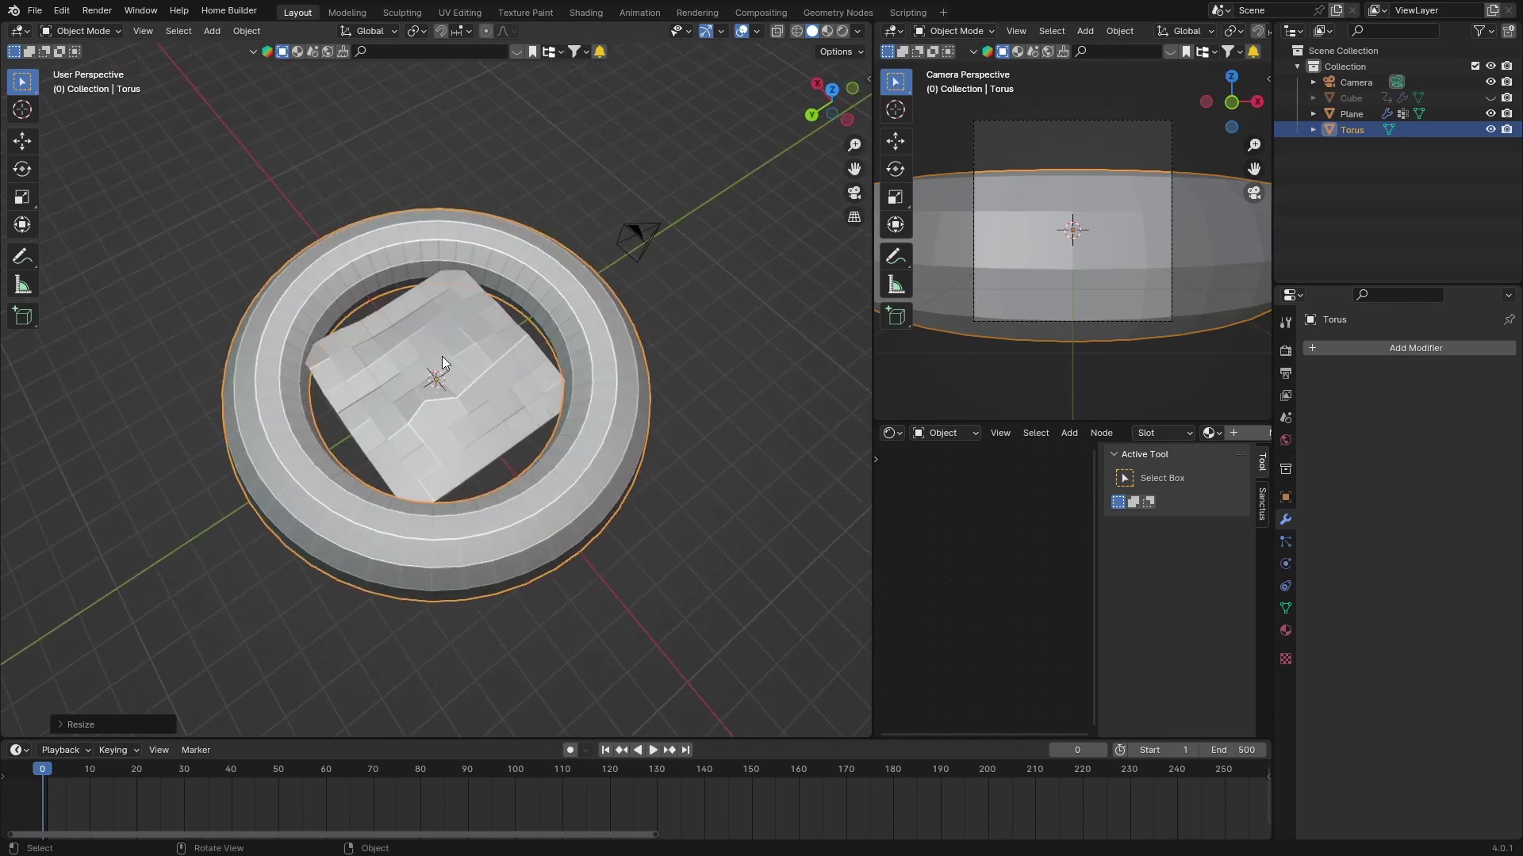
{"action": "left_click", "coordinate": [1491, 97]}
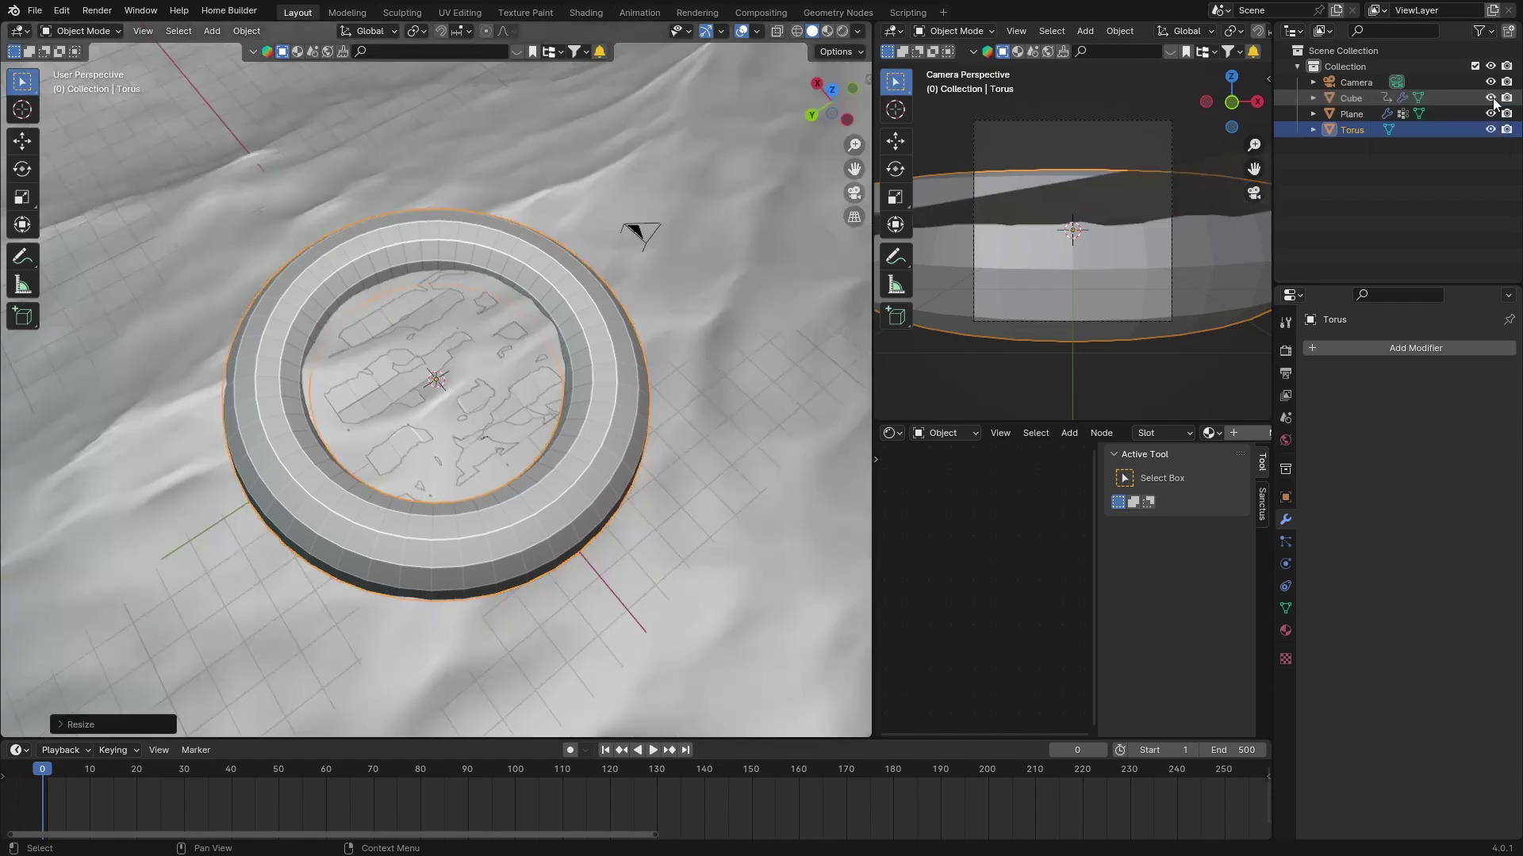
{"action": "middle_click_drag", "start_coordinate": [508, 555], "coordinate": [487, 454]}
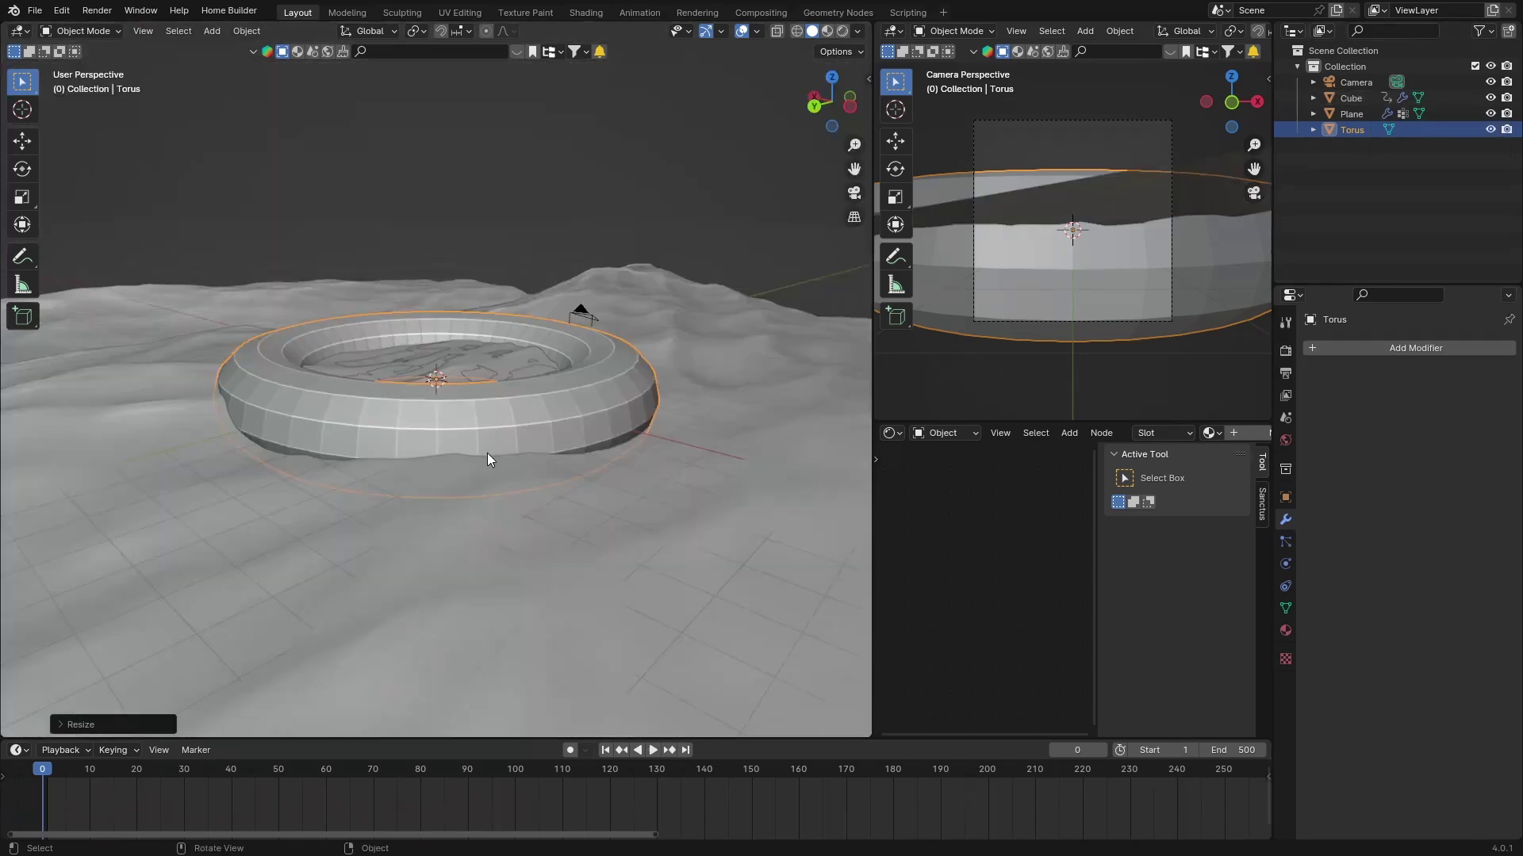
Add a Copy Location constraint to the torus targeting the Plane and its vertex group named Group
{"action": "left_click", "coordinate": [1285, 588]}
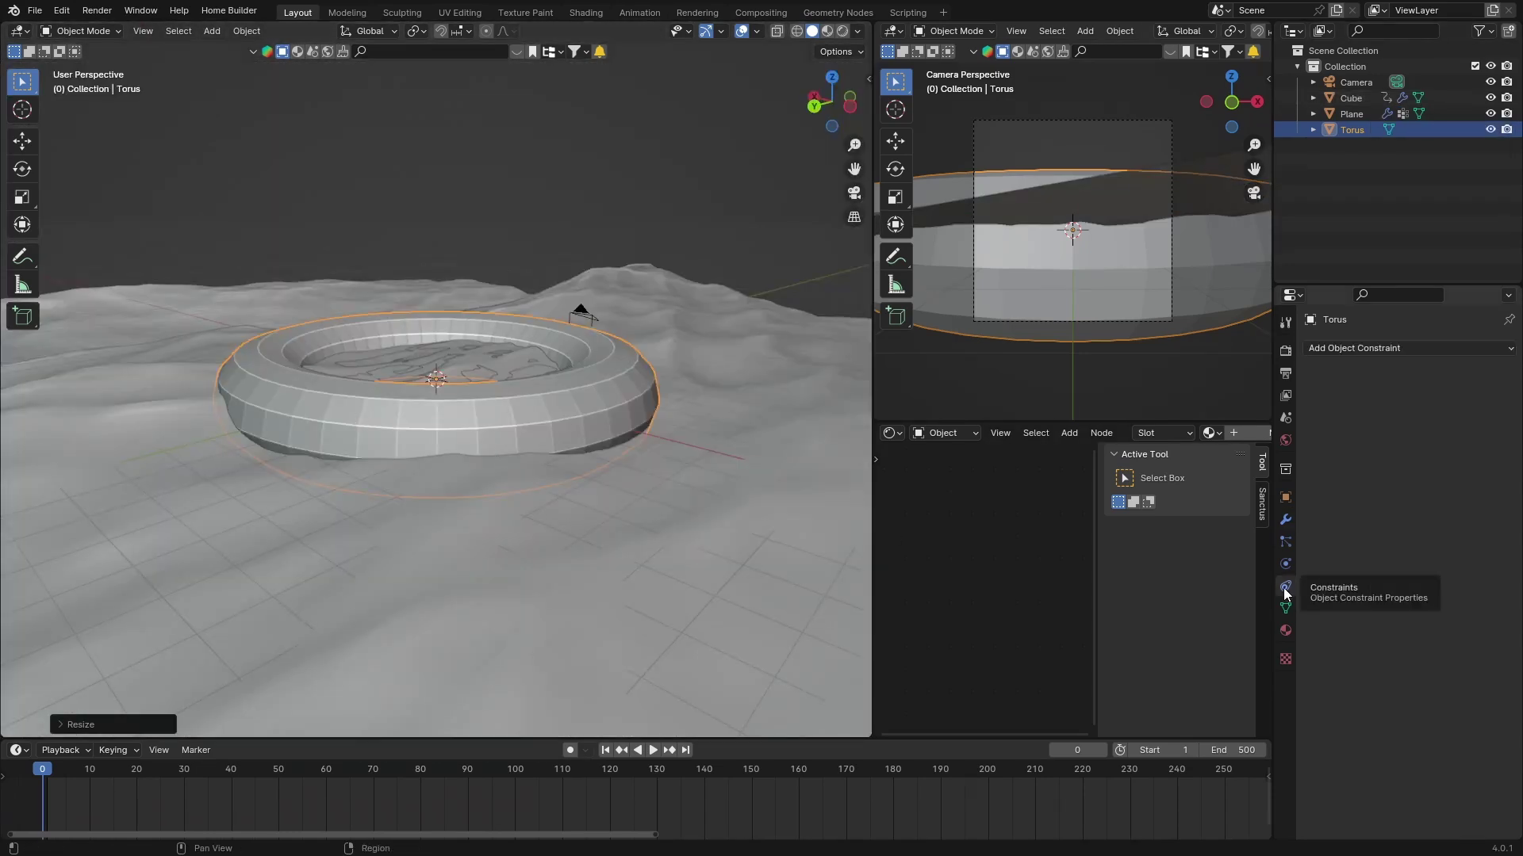
{"action": "left_click", "coordinate": [1369, 351]}
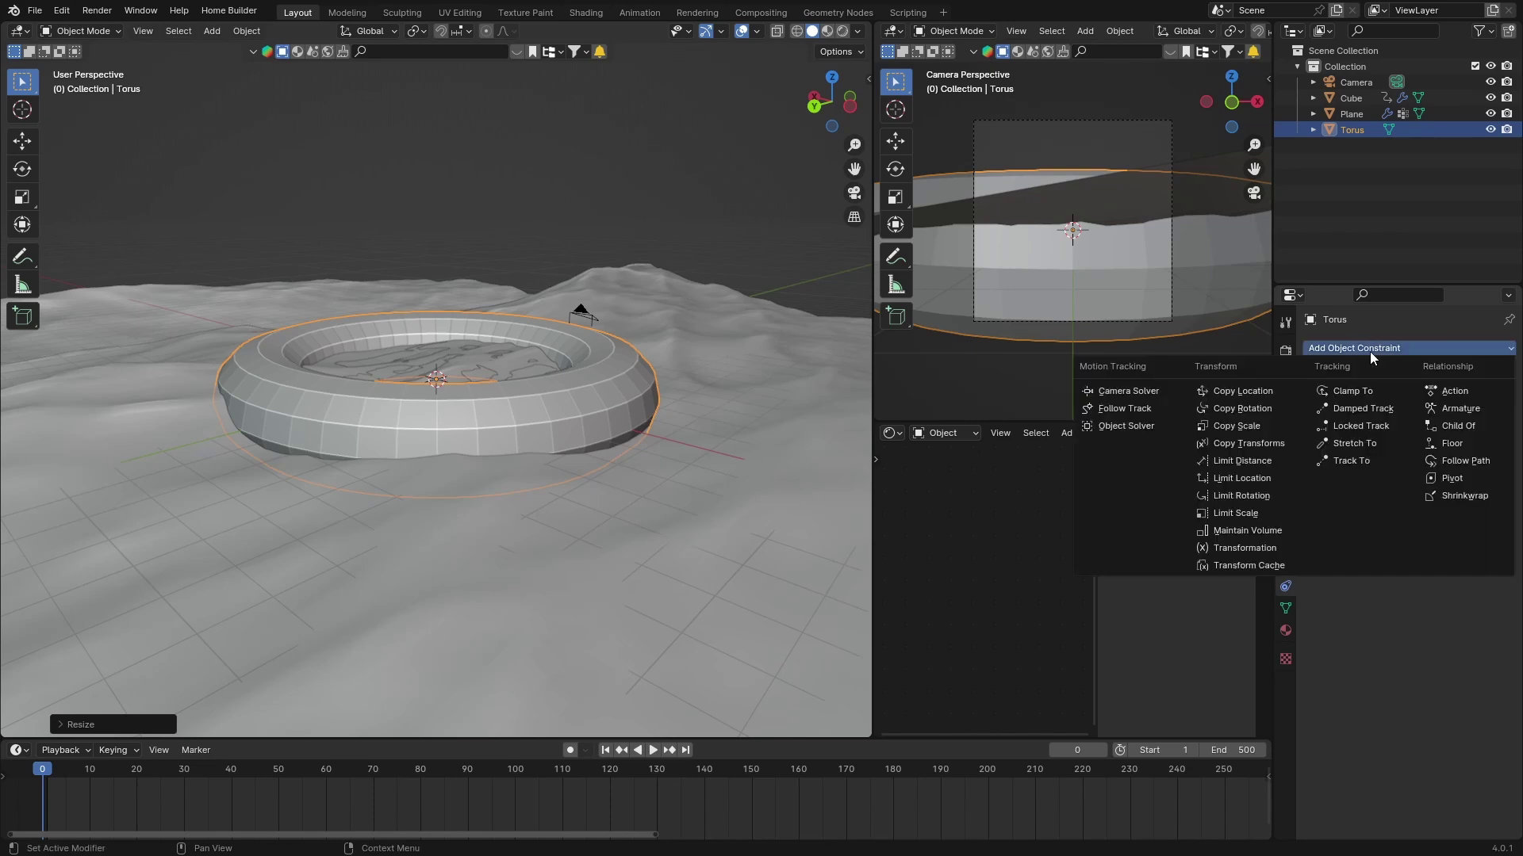
{"action": "left_click", "coordinate": [1229, 389]}
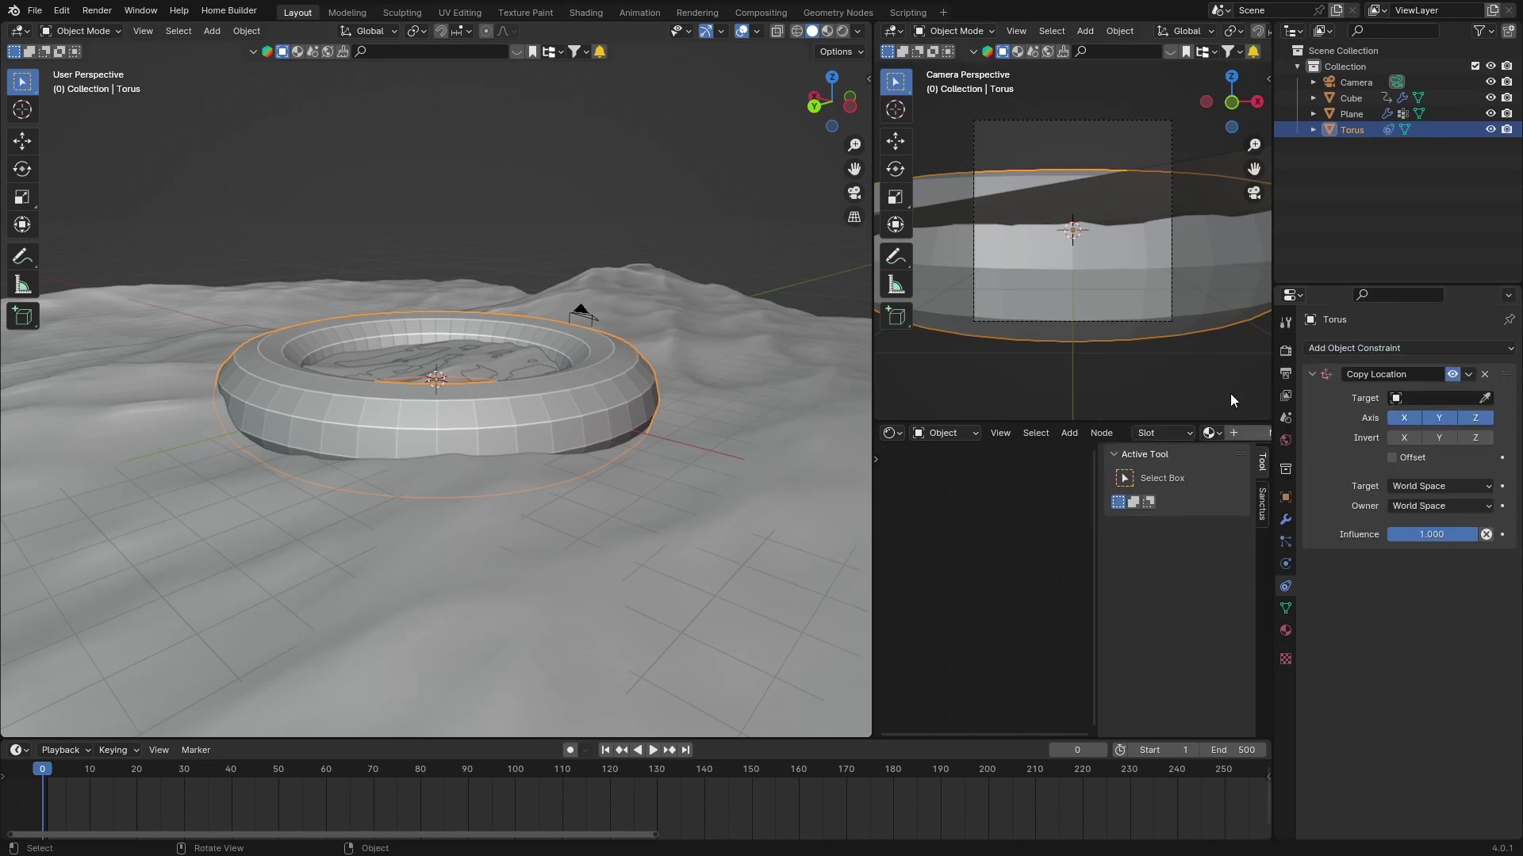
{"action": "left_click", "coordinate": [1419, 397]}
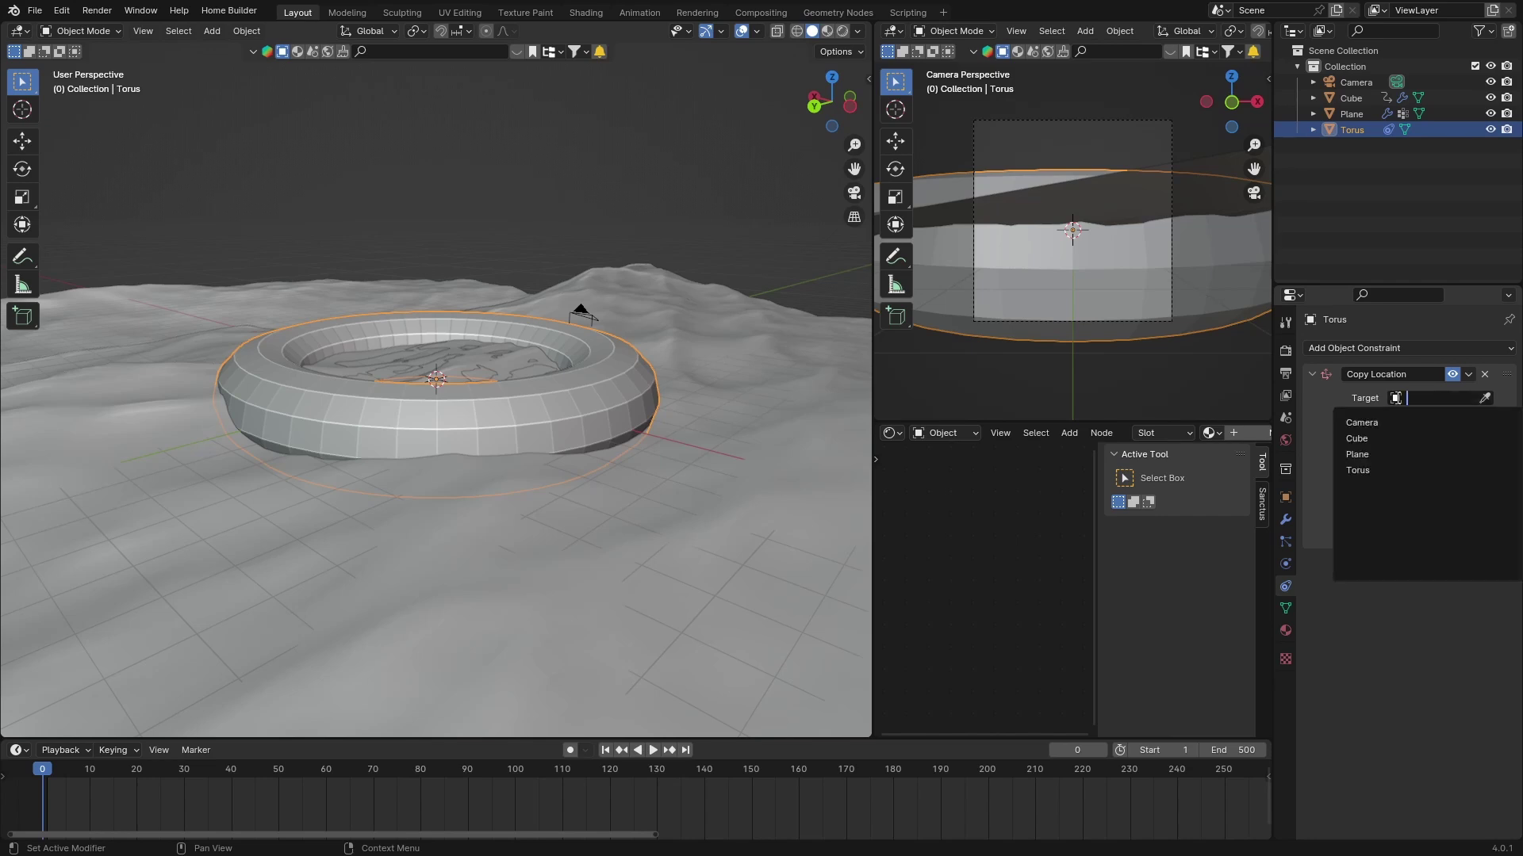
{"action": "left_click", "coordinate": [1356, 454]}
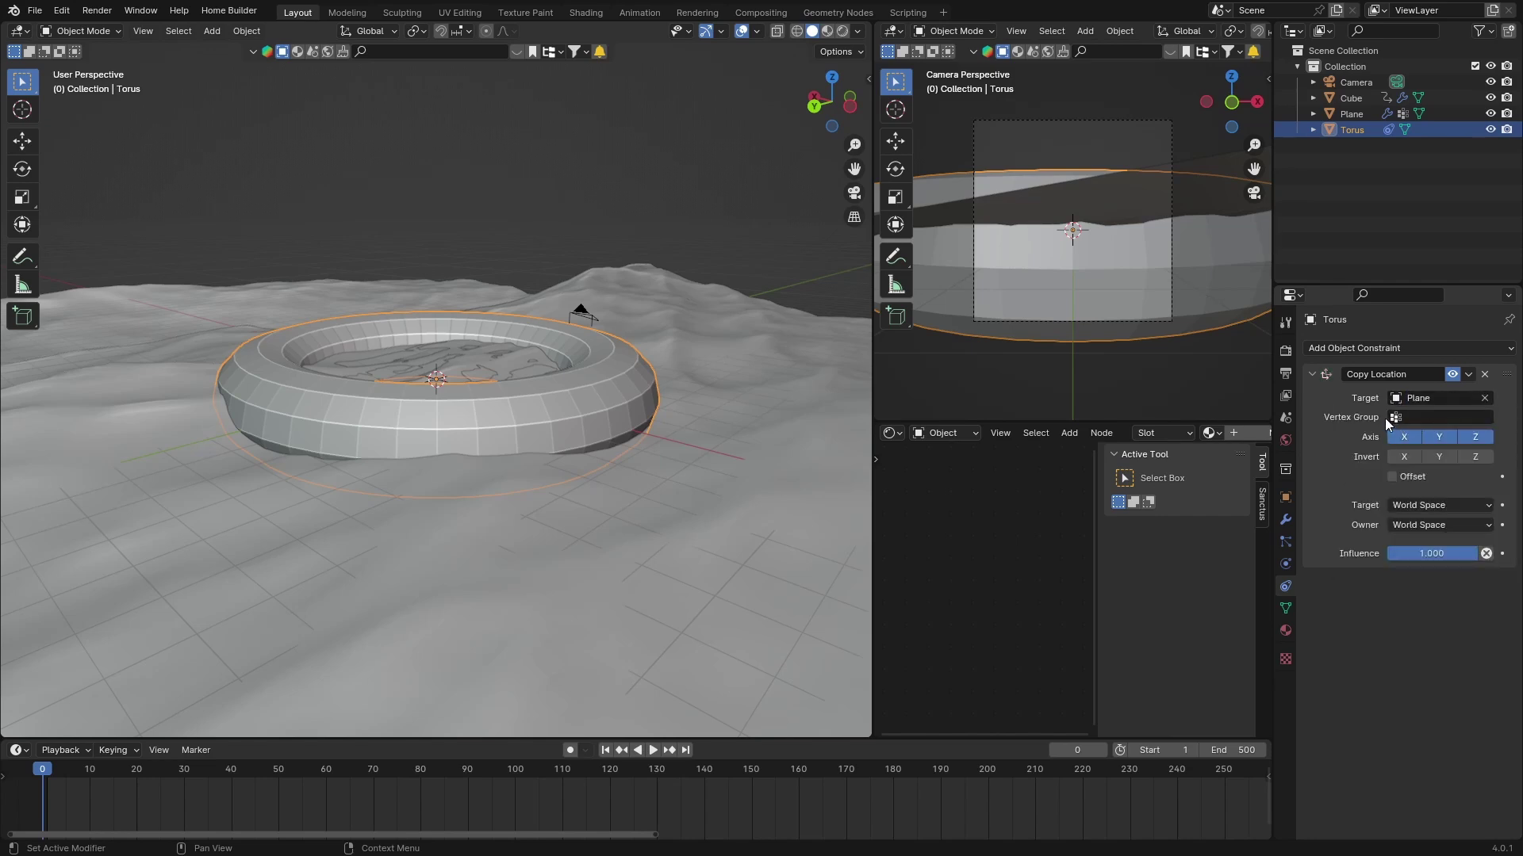
{"action": "left_click", "coordinate": [1387, 418]}
{"action": "left_click", "coordinate": [1370, 444]}
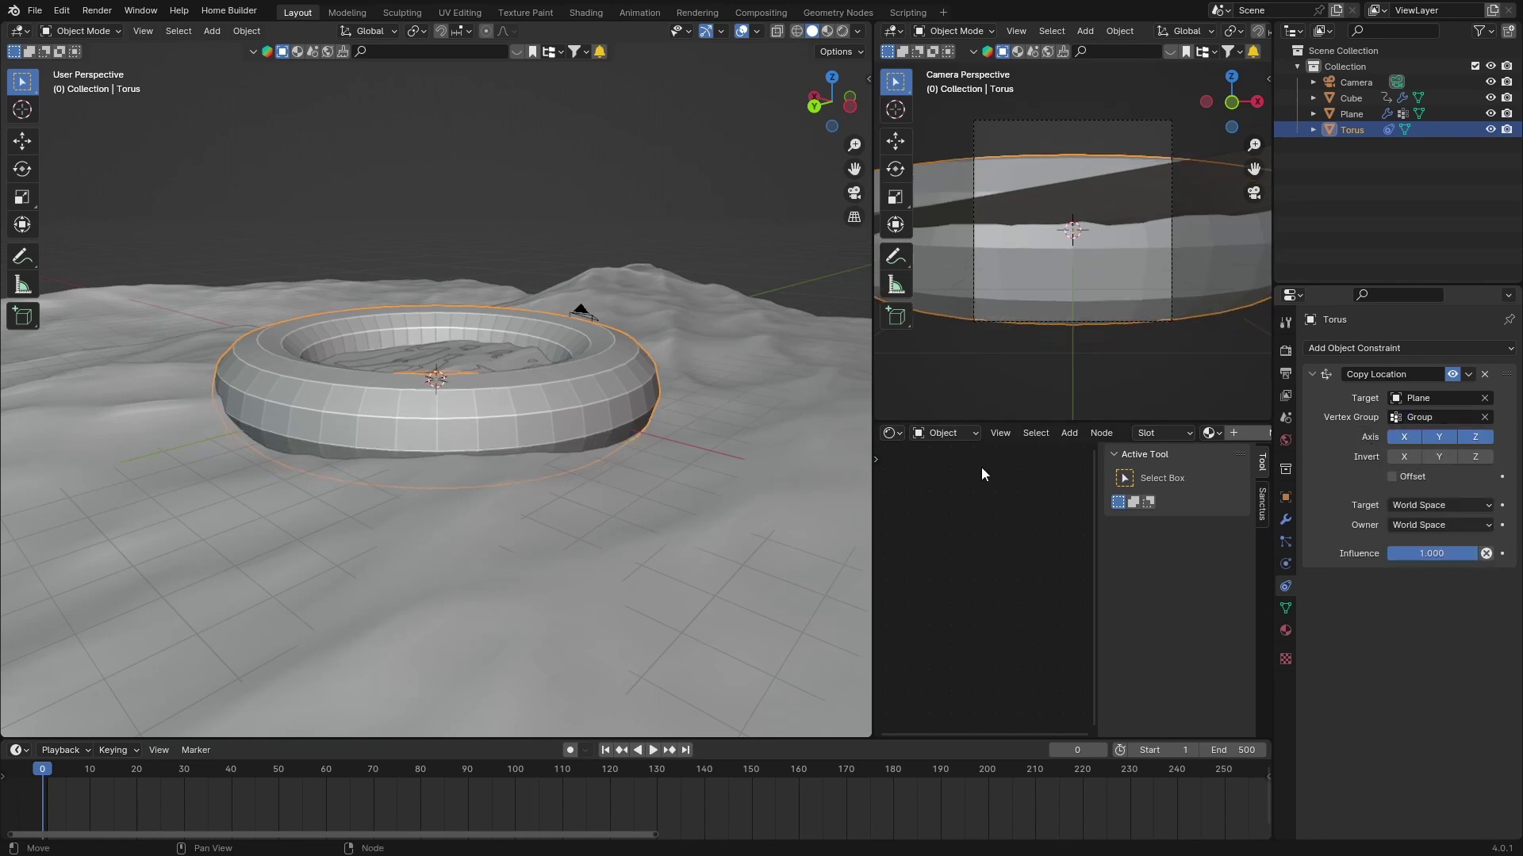
{"action": "left_click", "coordinate": [1314, 374]}
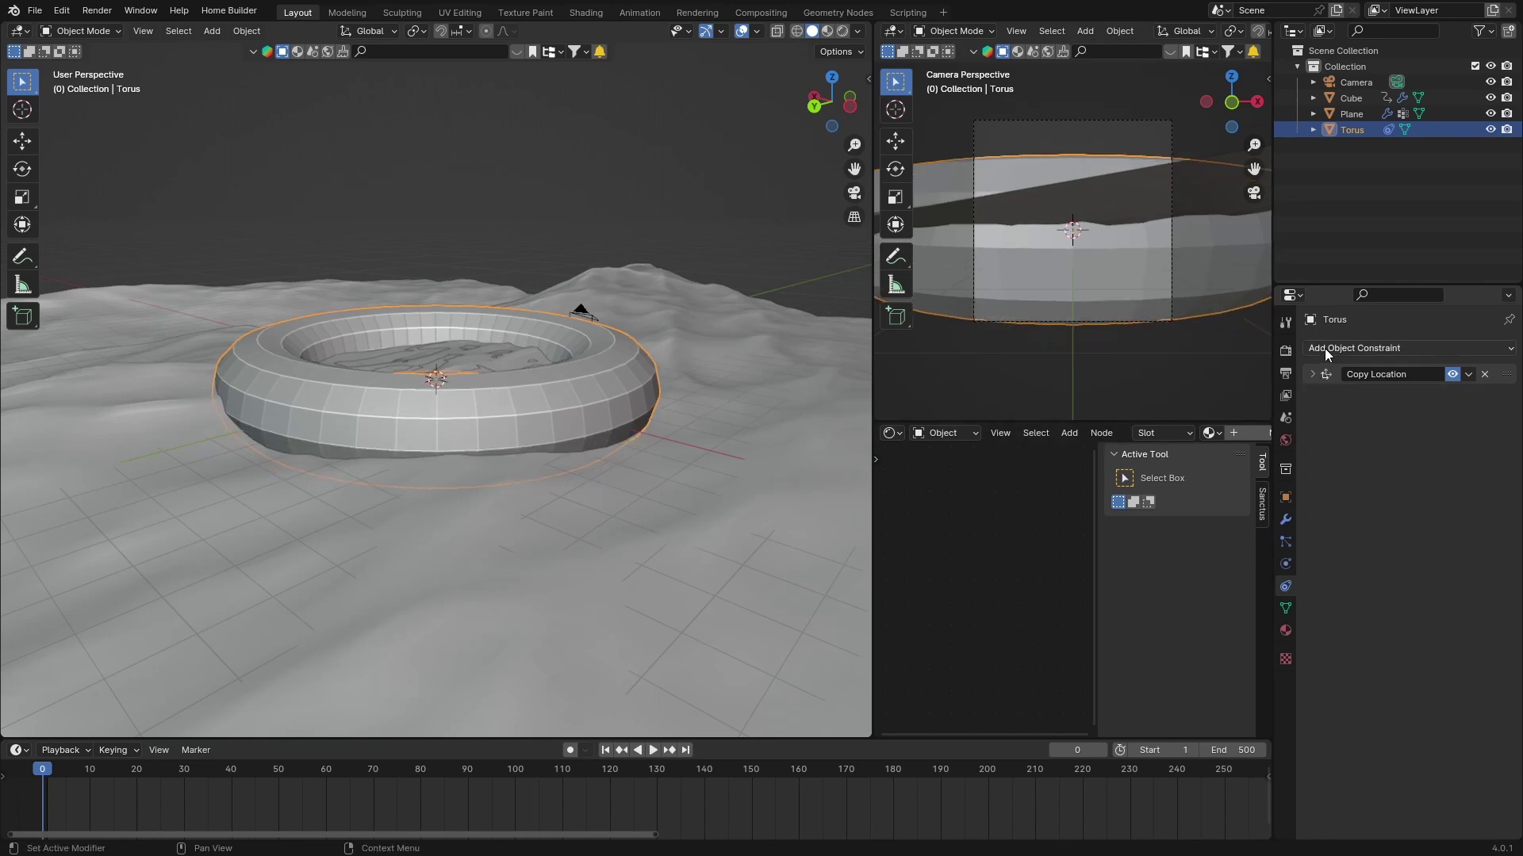
Add a Copy Rotation constraint to the torus, also targeting the Plane and its vertex group named Group
{"action": "left_click", "coordinate": [1326, 349]}
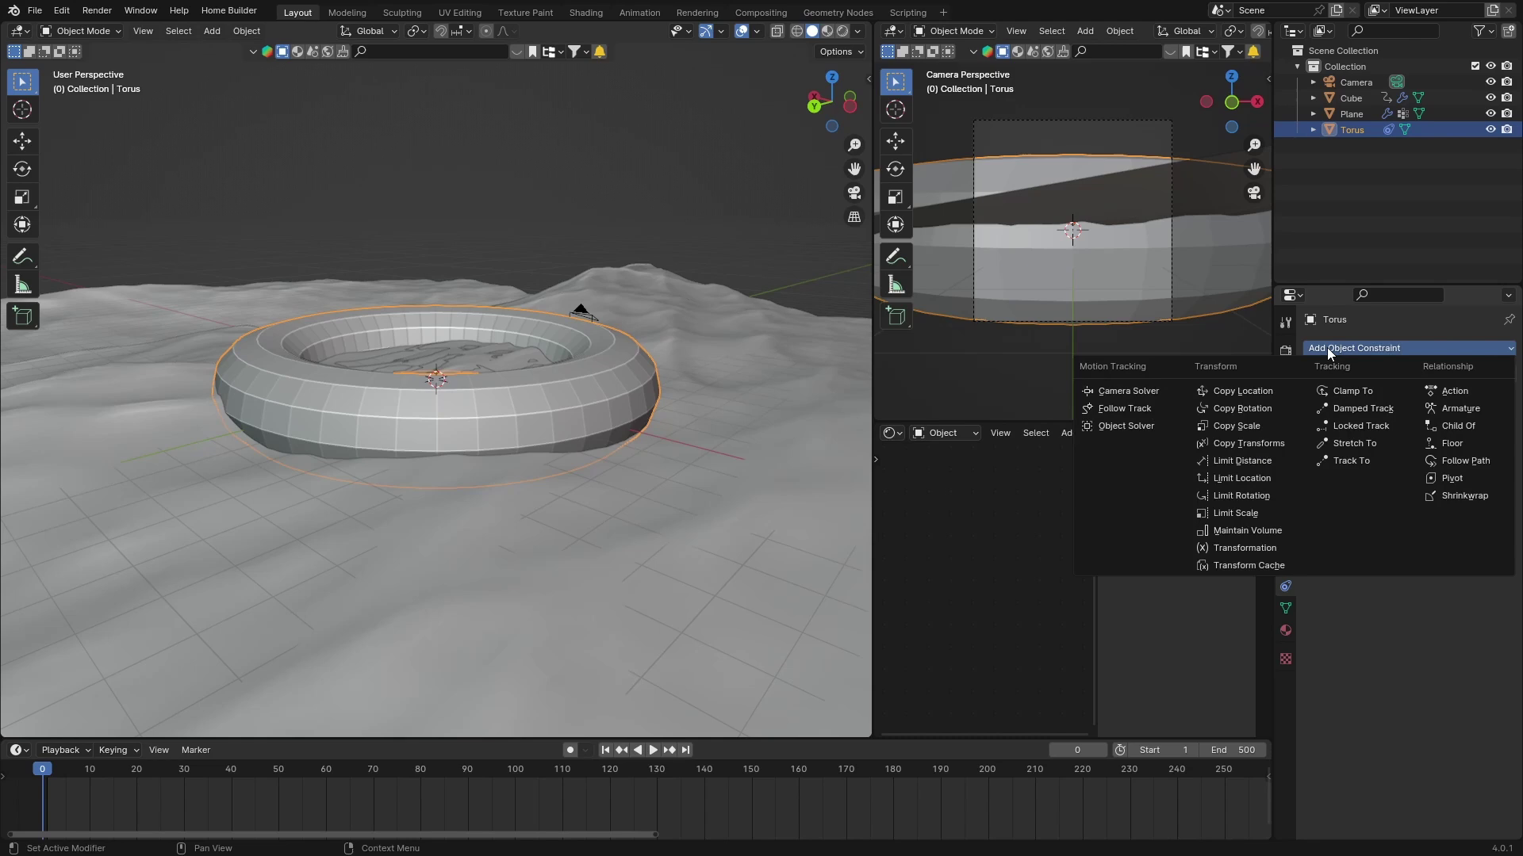
{"action": "left_click", "coordinate": [1239, 409]}
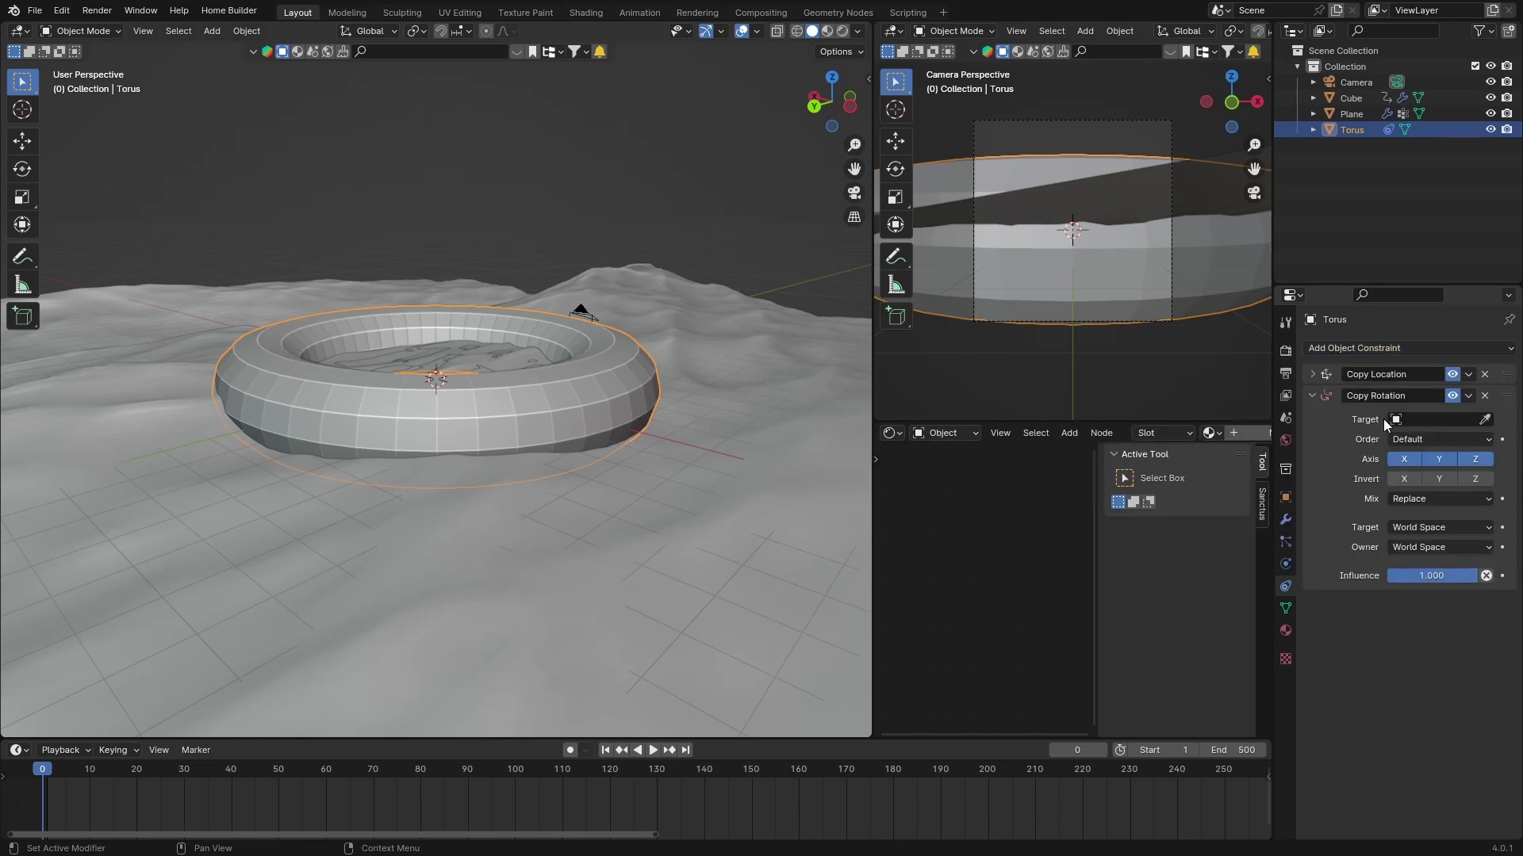
{"action": "left_click", "coordinate": [1387, 419]}
{"action": "left_click", "coordinate": [1345, 474]}
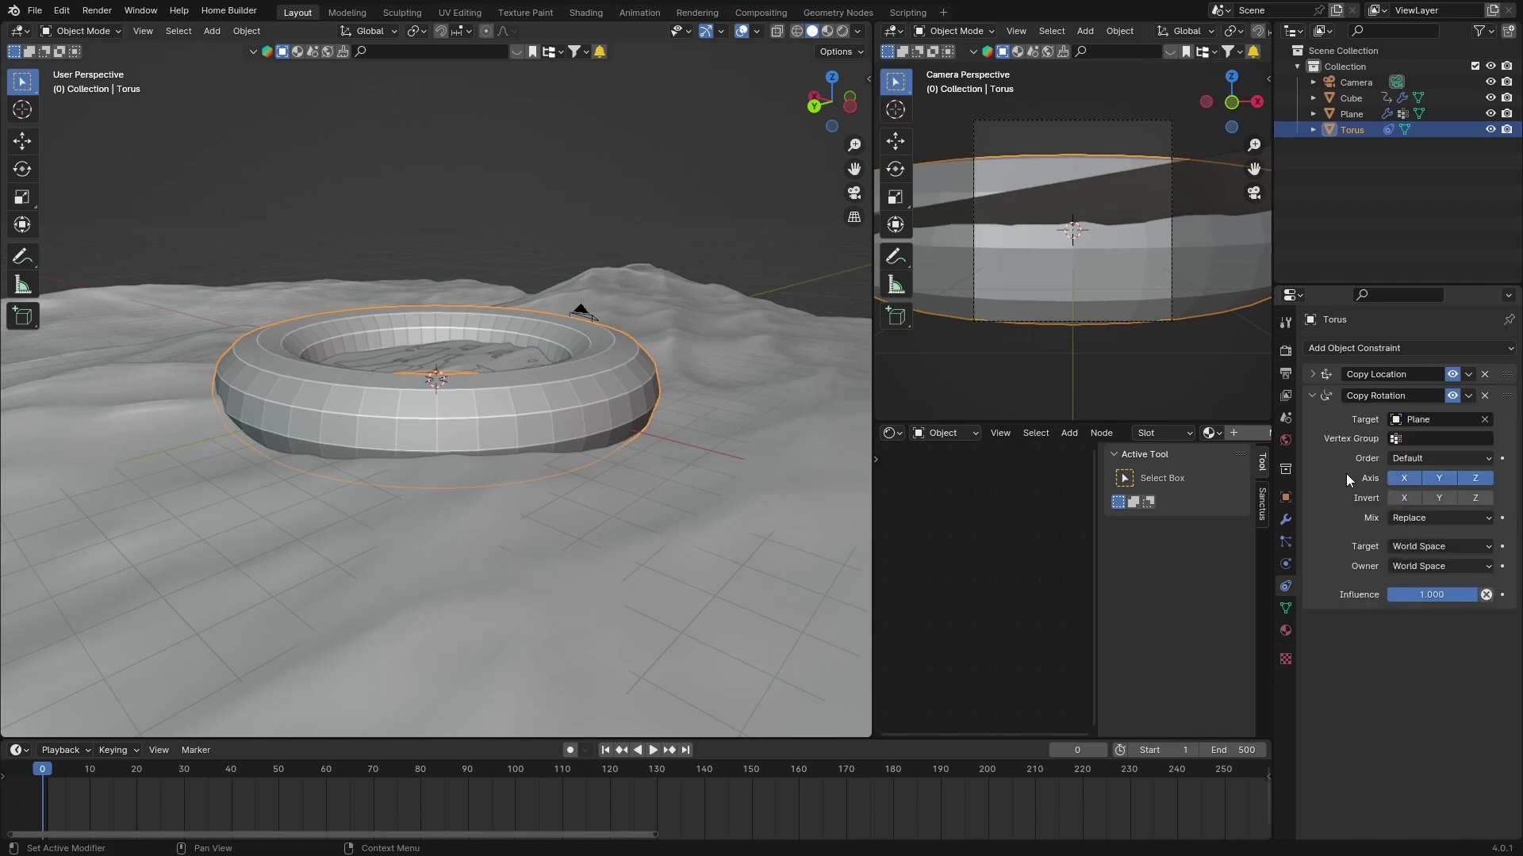
{"action": "left_click", "coordinate": [1392, 440]}
{"action": "left_click", "coordinate": [1404, 462]}
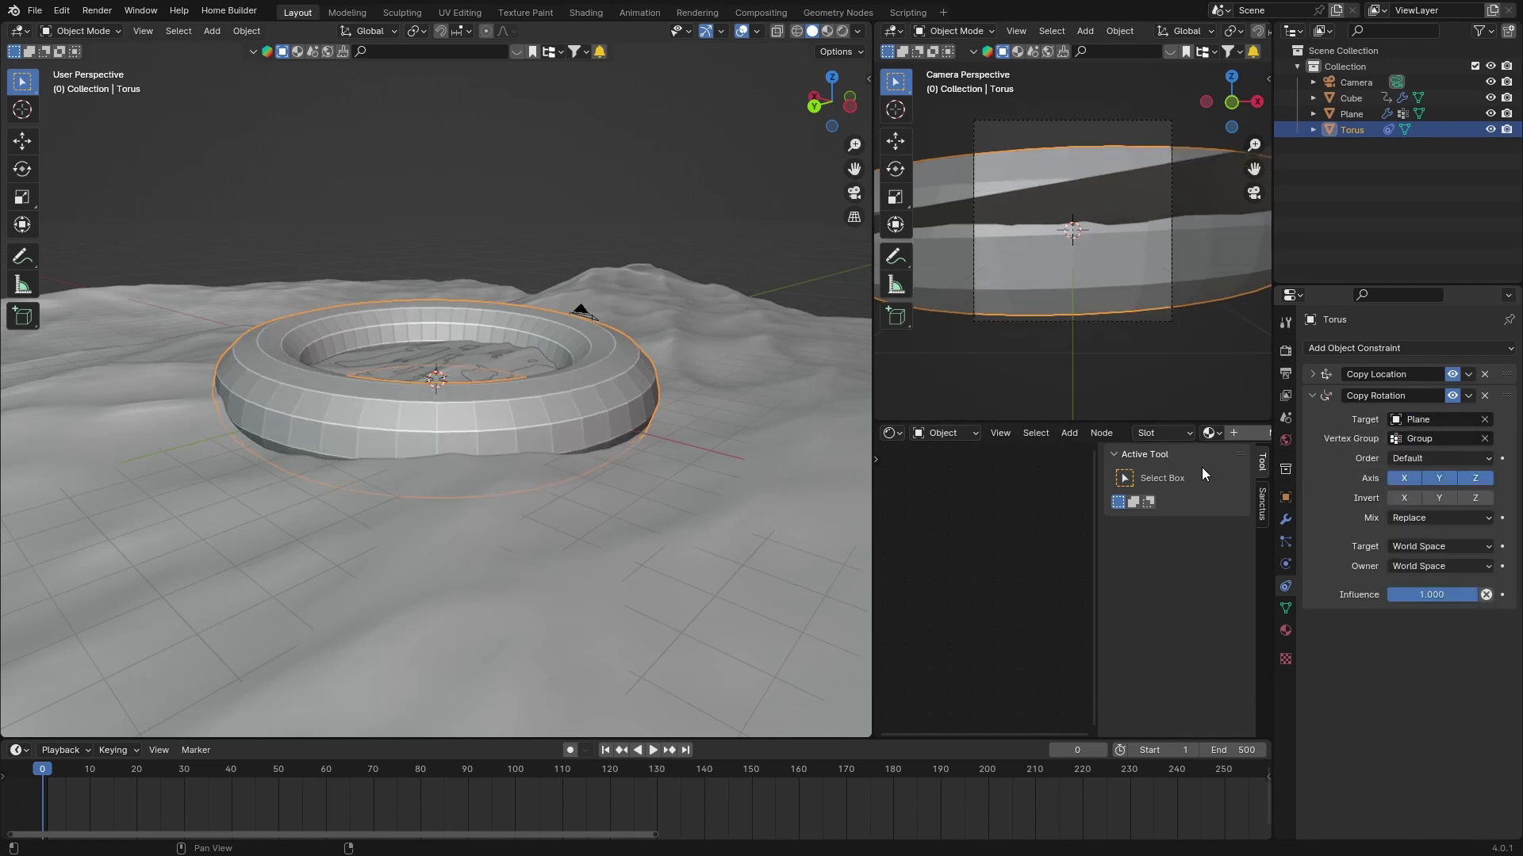
Hide the plane, play back the animation to check how the torus follows the waves, and return the playhead to frame 1
{"action": "key", "text": "space"}
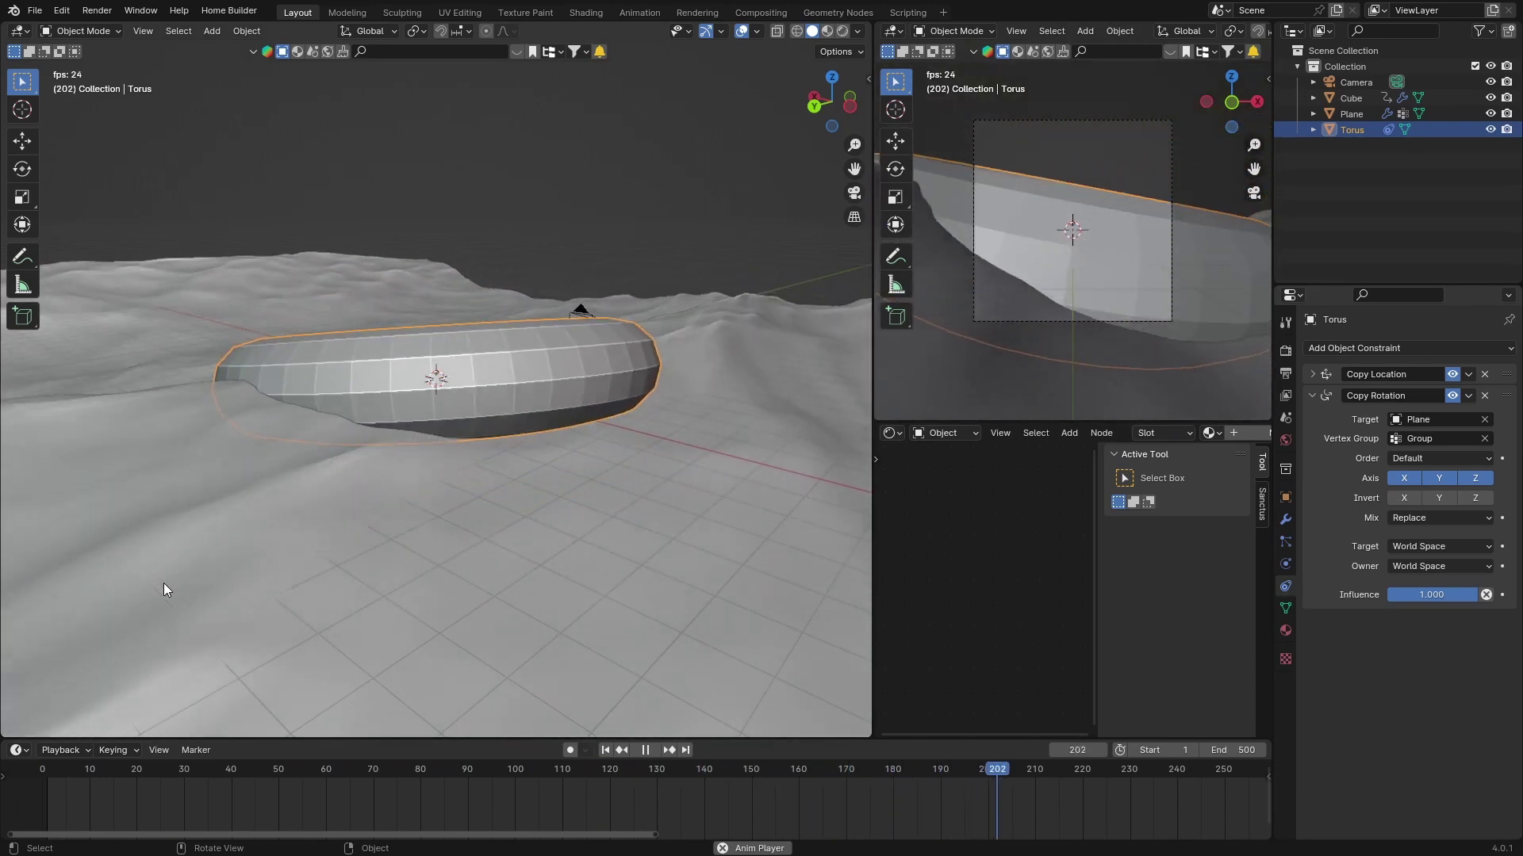
{"action": "key", "text": "space"}
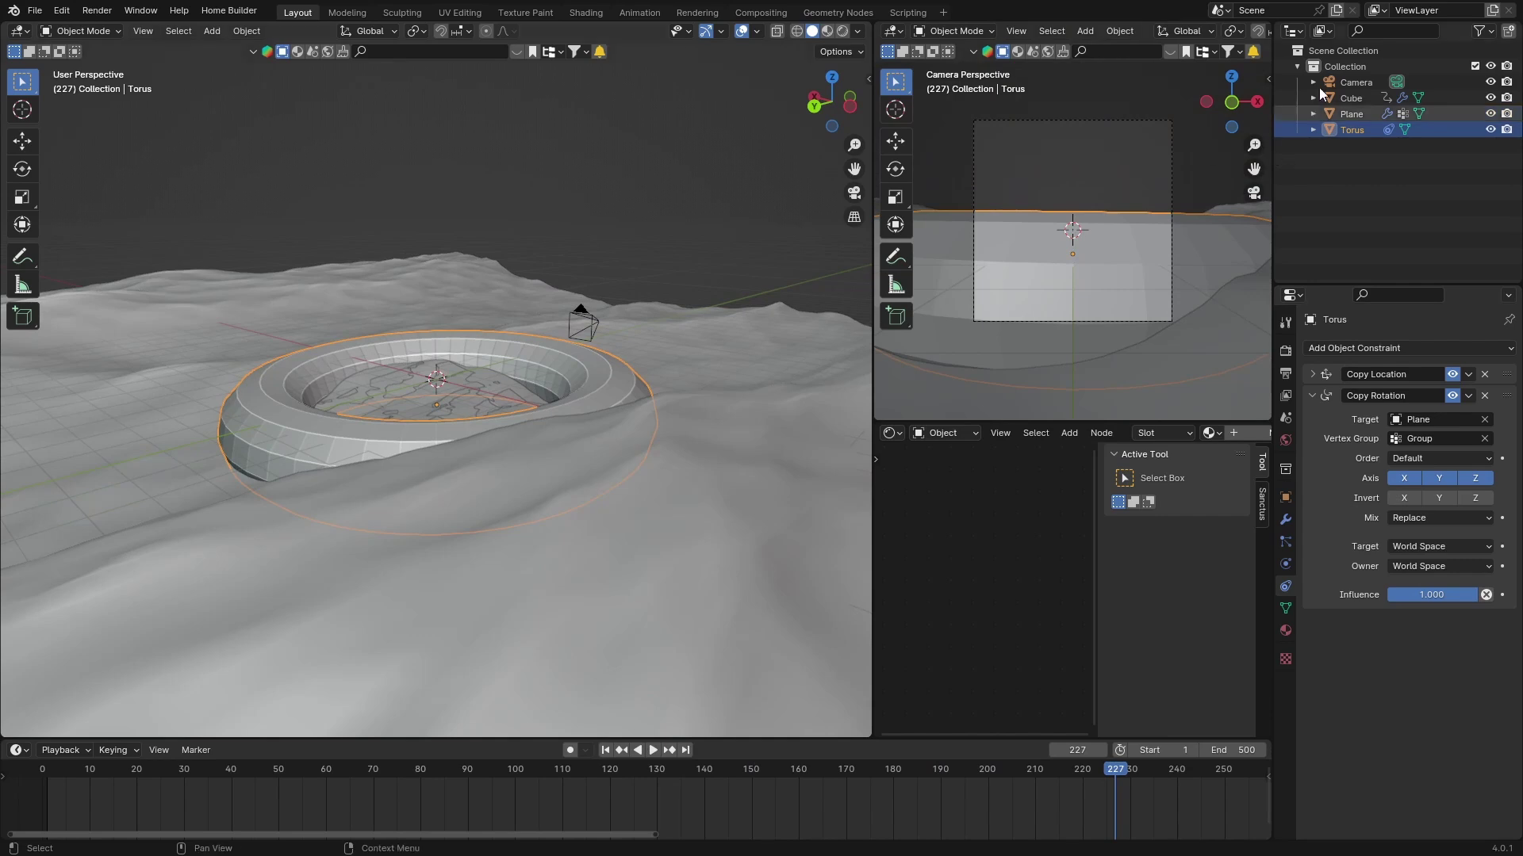
{"action": "left_click", "coordinate": [1489, 113]}
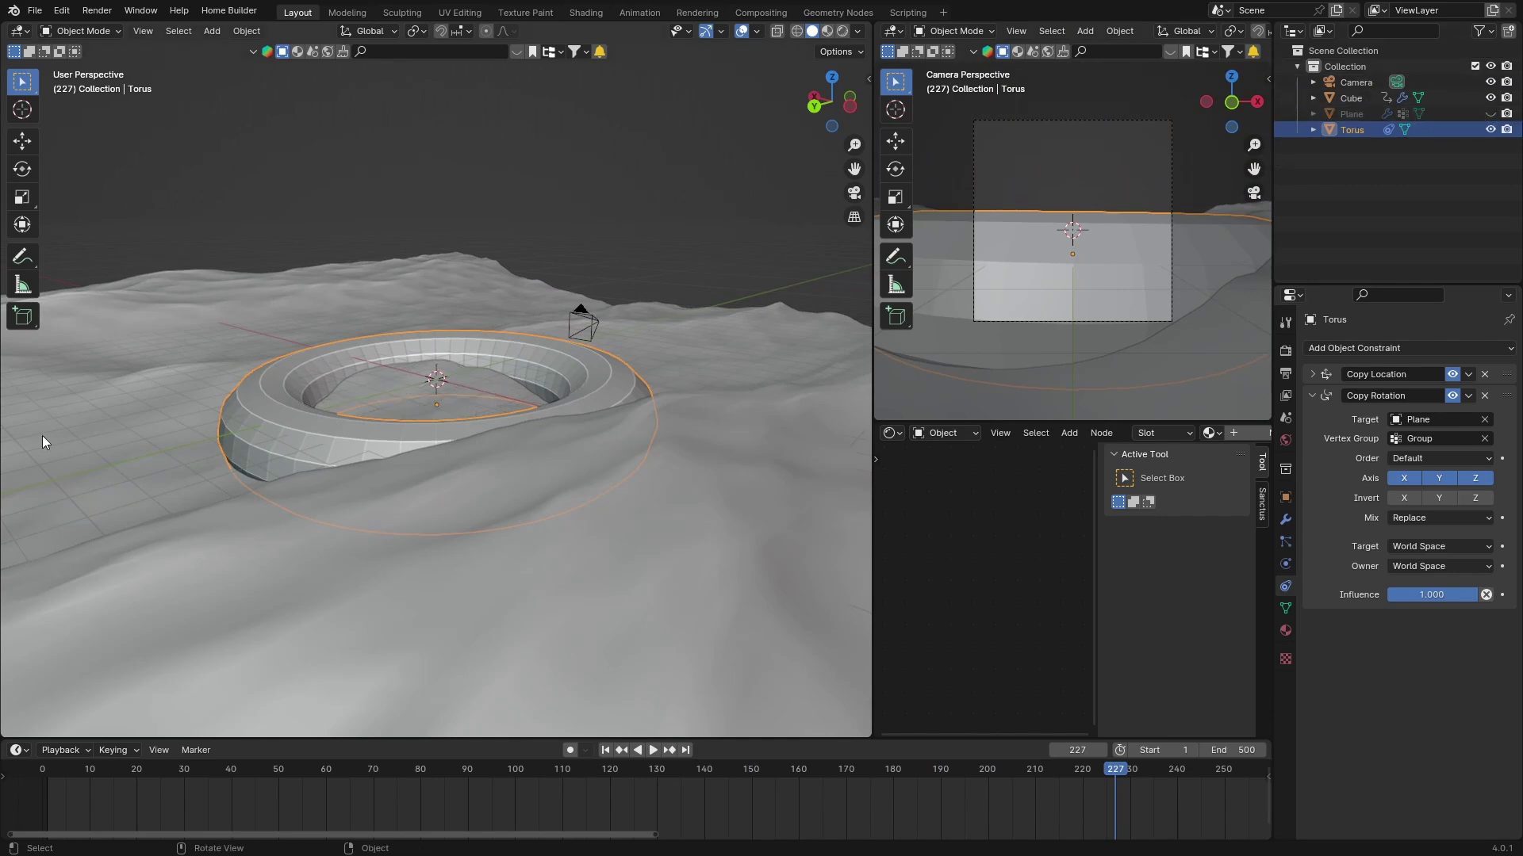
{"action": "key", "text": "space"}
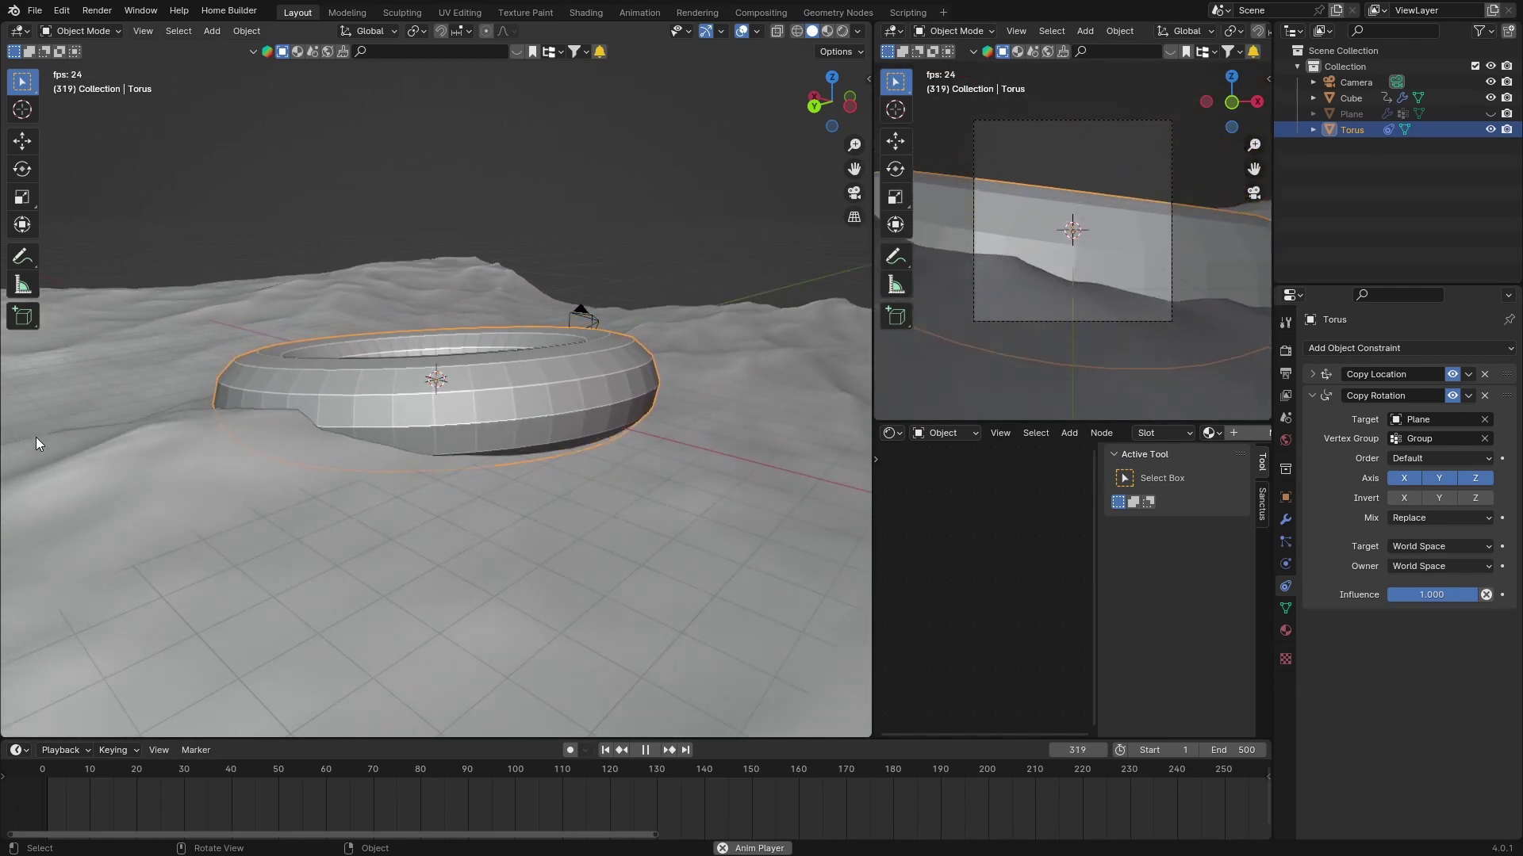
{"action": "key", "text": "space"}
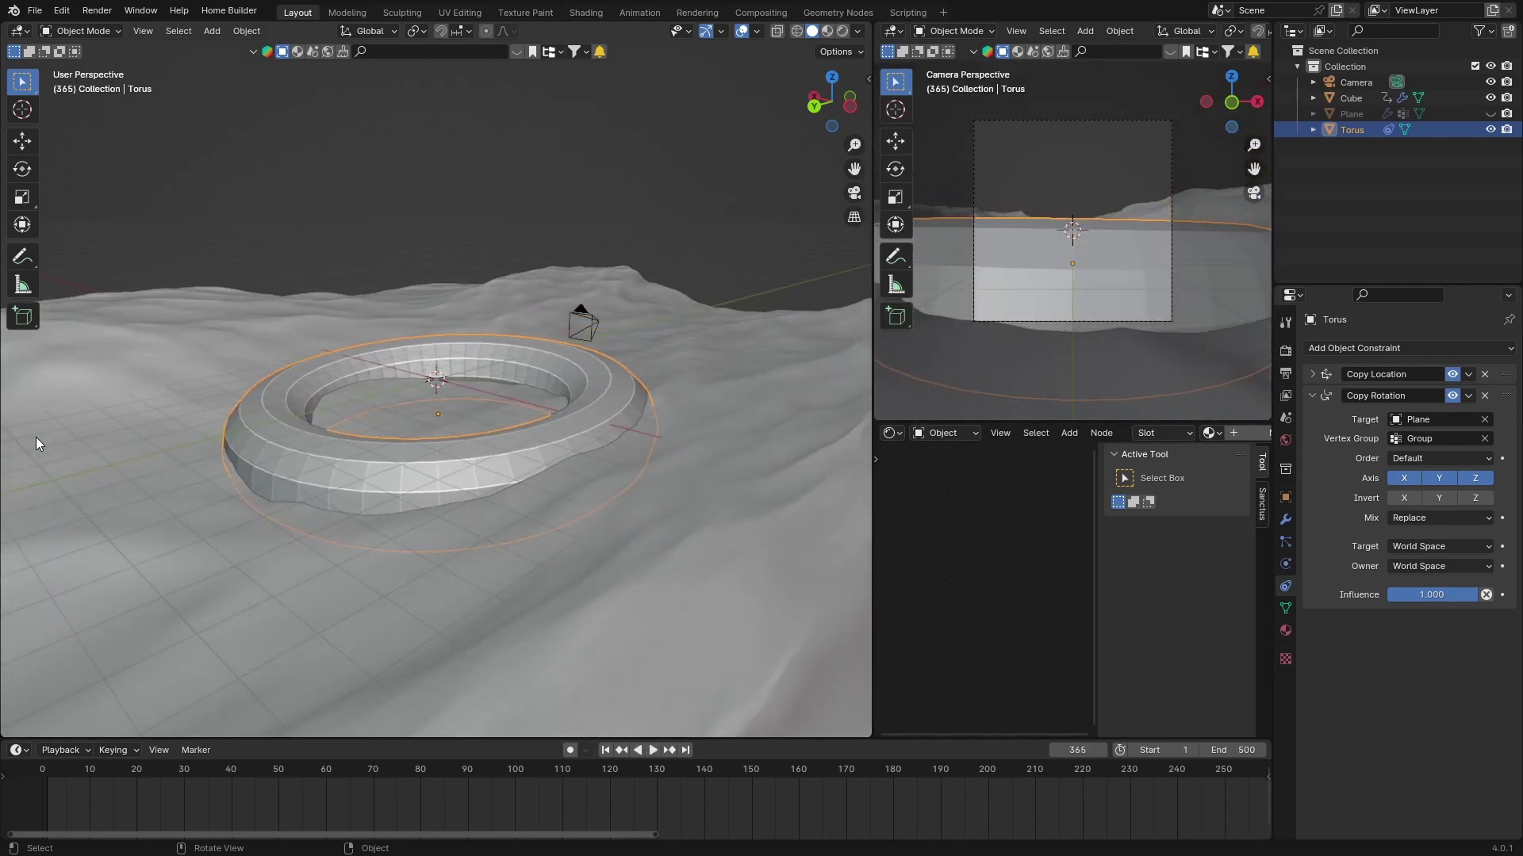
{"action": "left_click", "coordinate": [604, 750]}
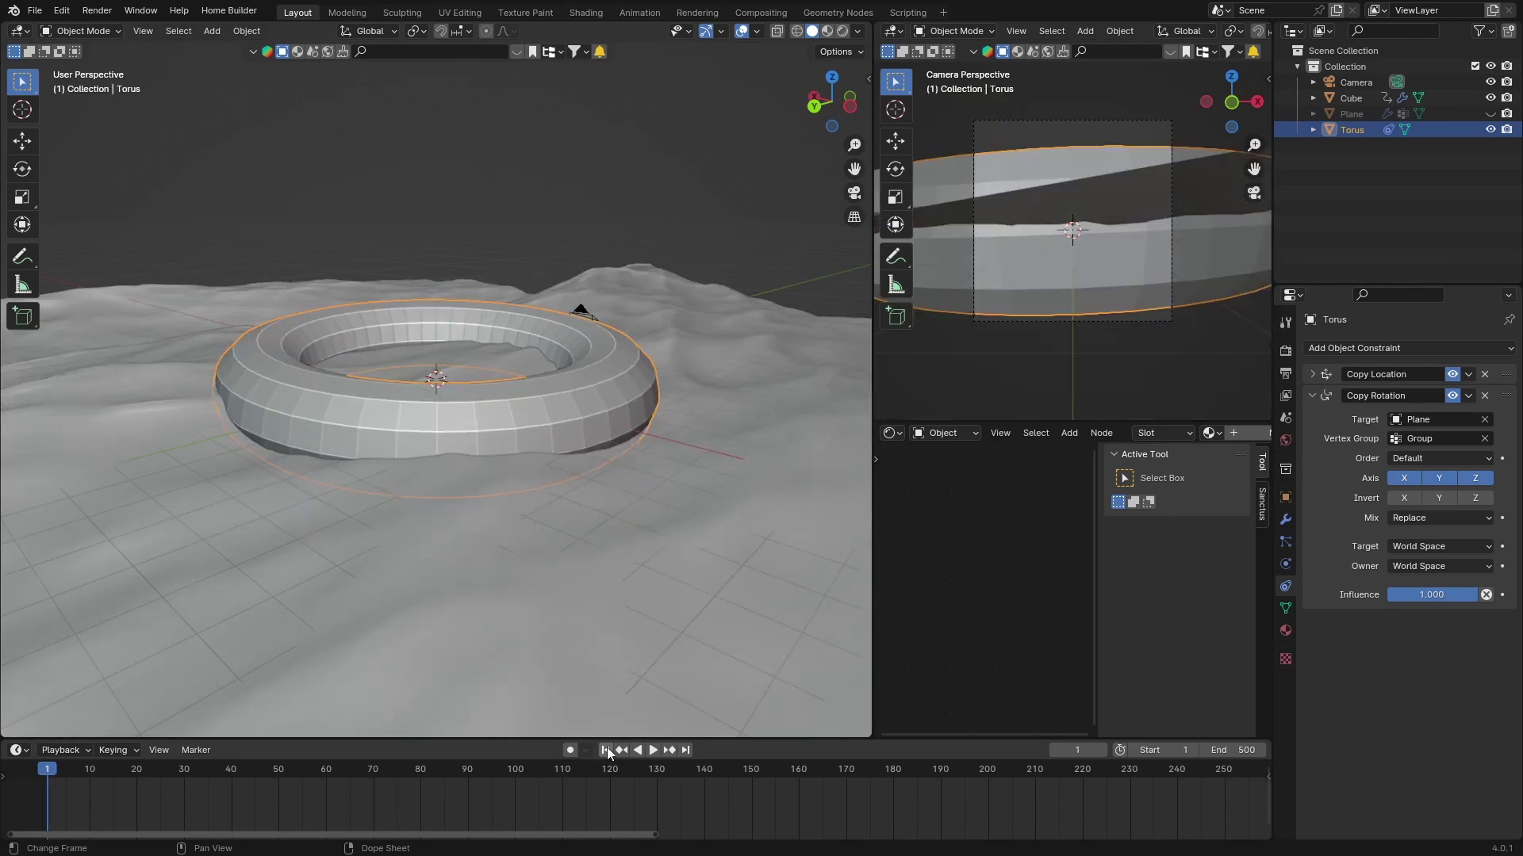
Give the ocean a new material with a light blue base color and a transmission weight of 1.000
{"action": "left_click", "coordinate": [79, 516]}
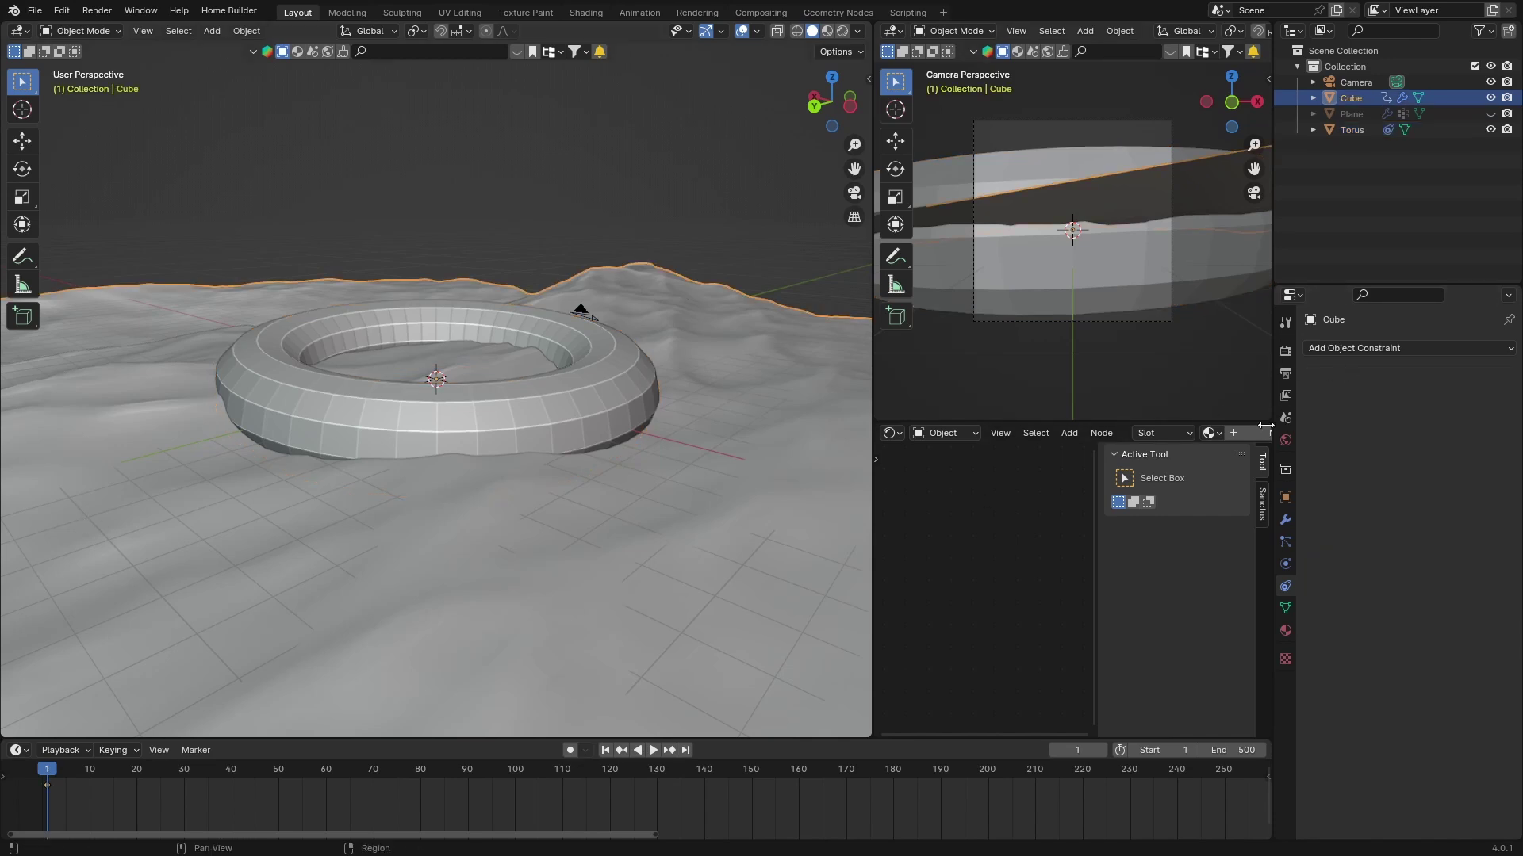
{"action": "left_click", "coordinate": [1285, 630]}
{"action": "left_click", "coordinate": [1386, 416]}
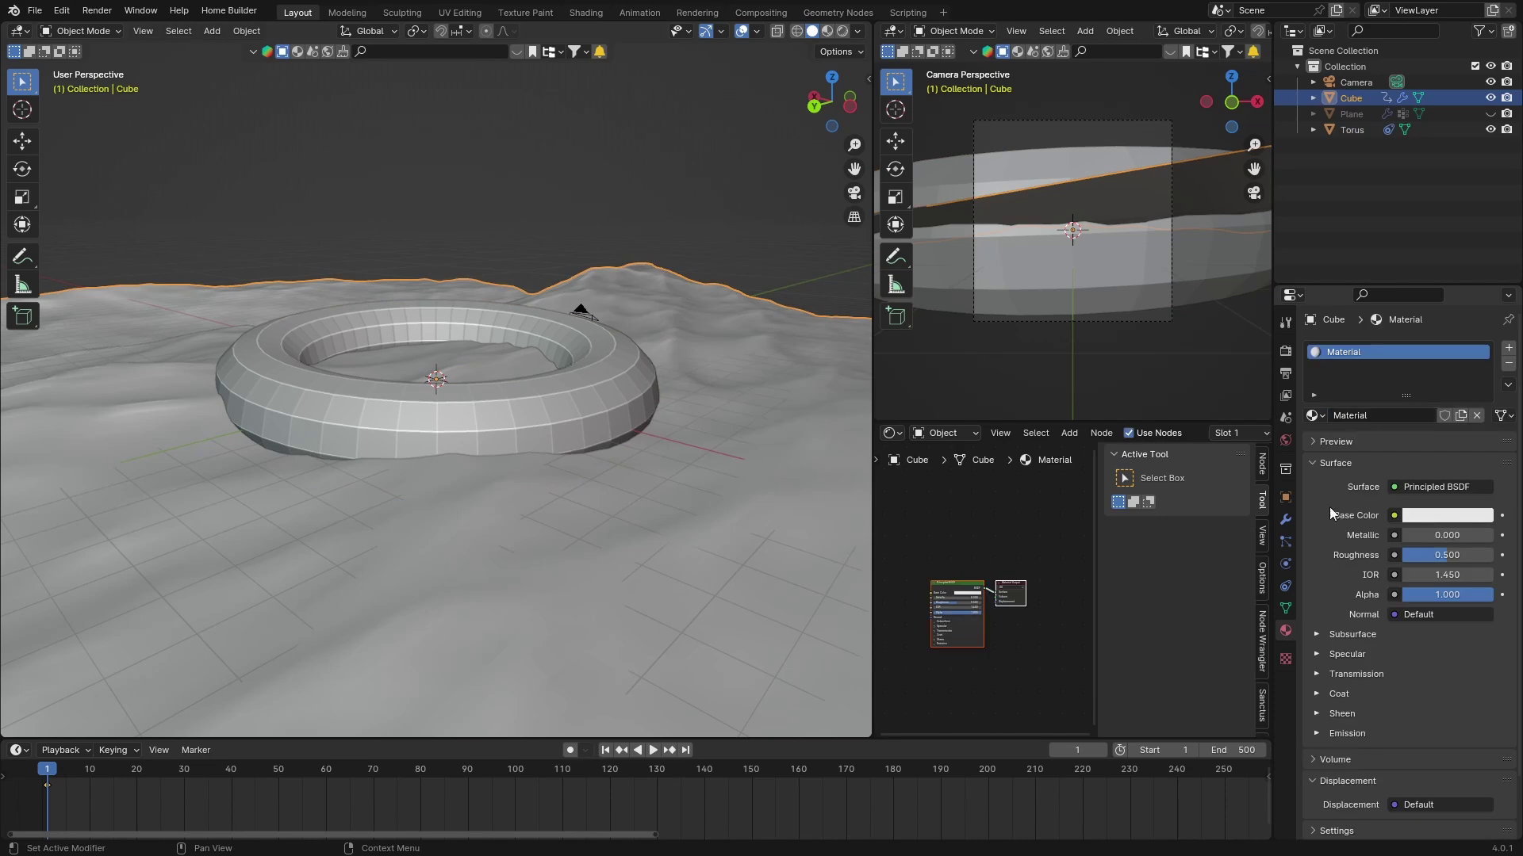
{"action": "left_click", "coordinate": [586, 12]}
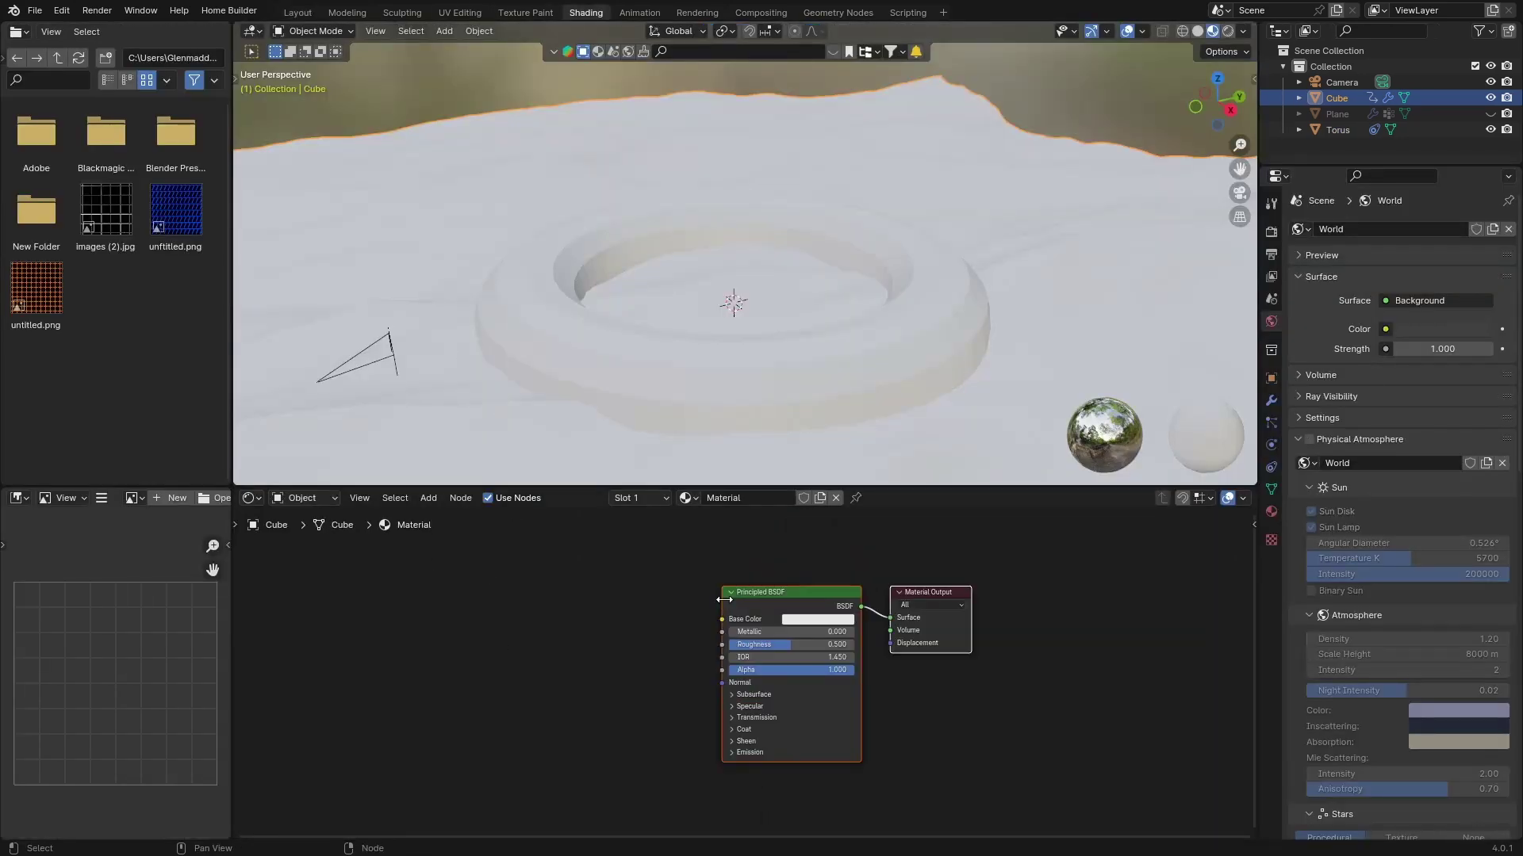
{"action": "left_click", "coordinate": [825, 619]}
{"action": "left_click", "coordinate": [850, 461]}
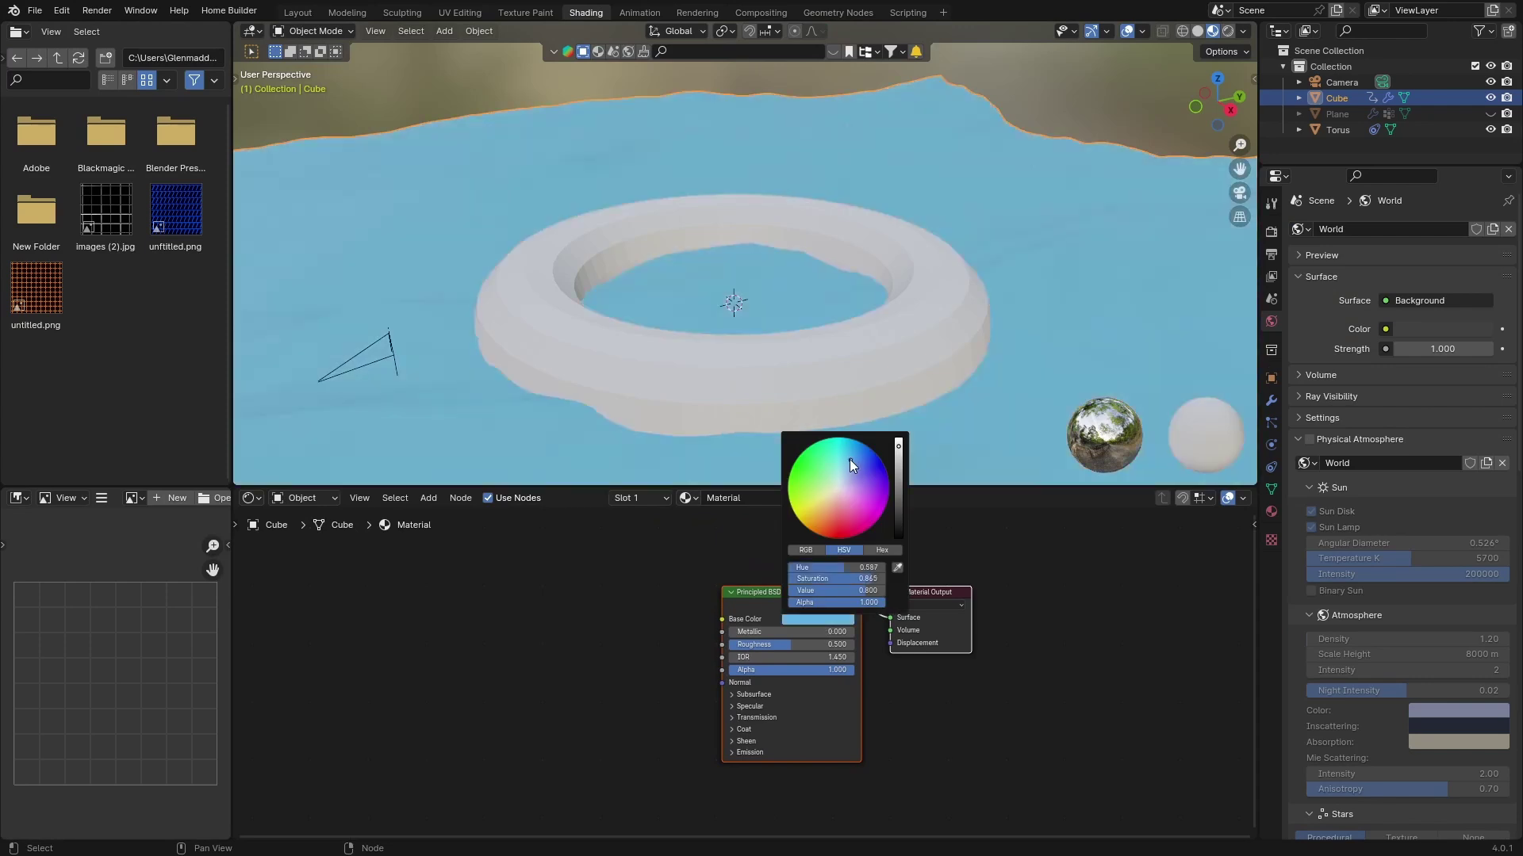
{"action": "left_click", "coordinate": [732, 718]}
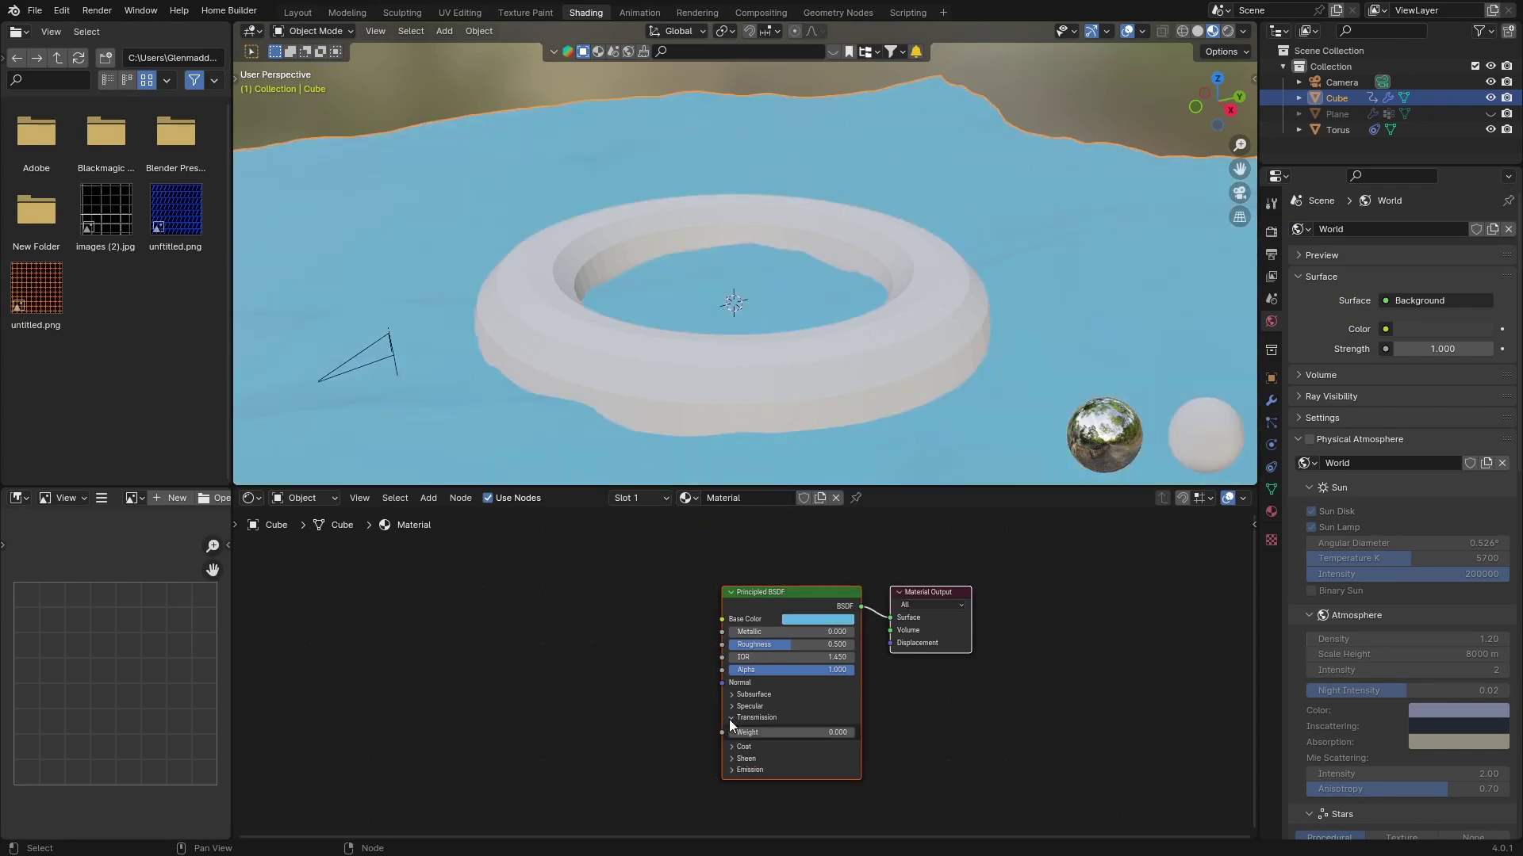
{"action": "left_click_drag", "start_coordinate": [741, 732], "coordinate": [854, 732]}
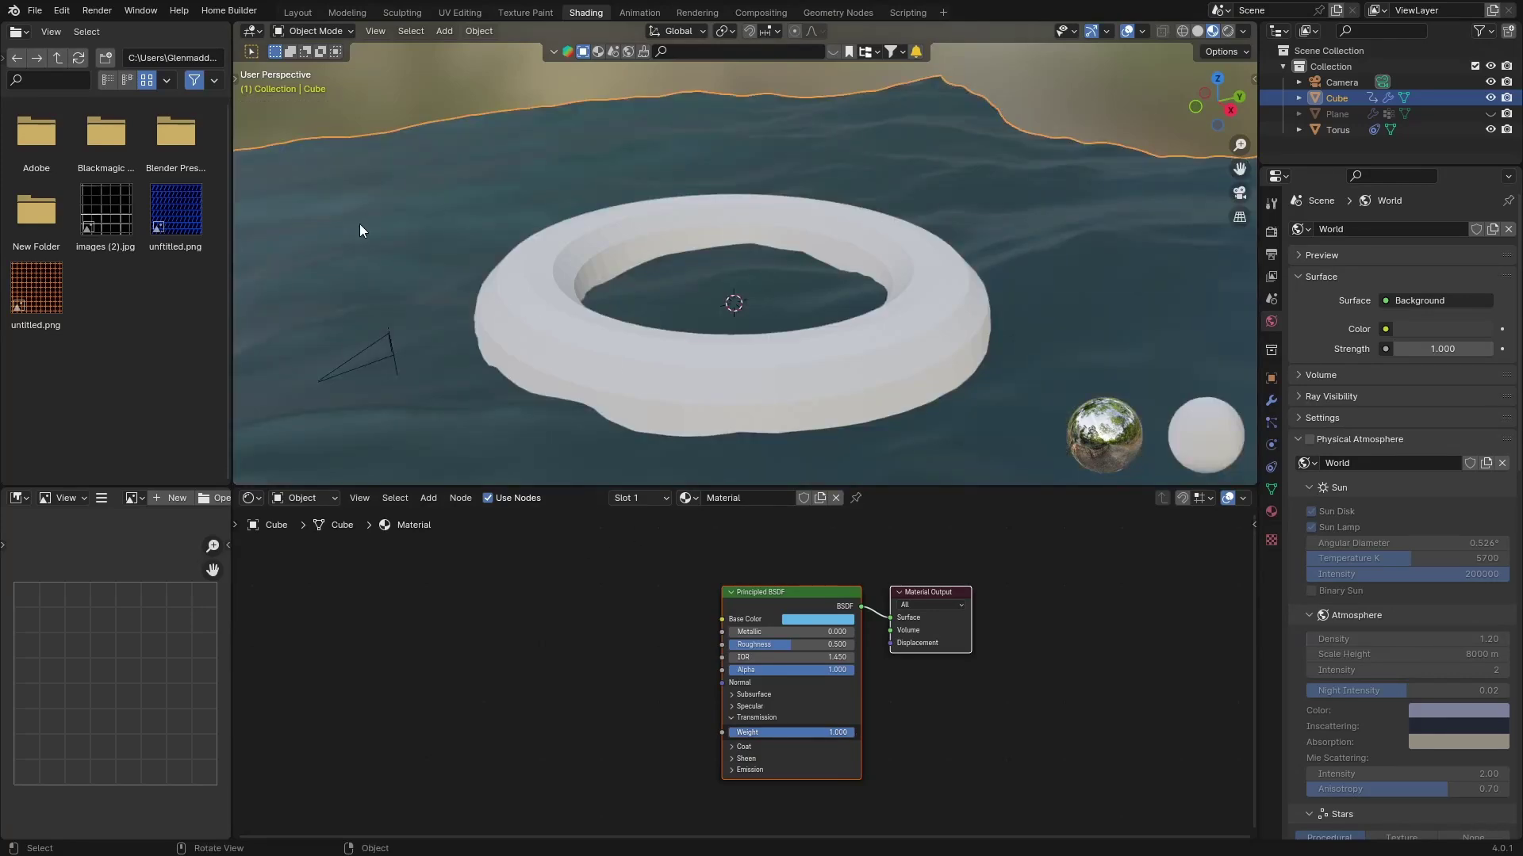
Give the torus a new material with a bright yellow-green base color
{"action": "middle_click_drag", "start_coordinate": [360, 226], "coordinate": [632, 320]}
{"action": "left_click", "coordinate": [632, 322]}
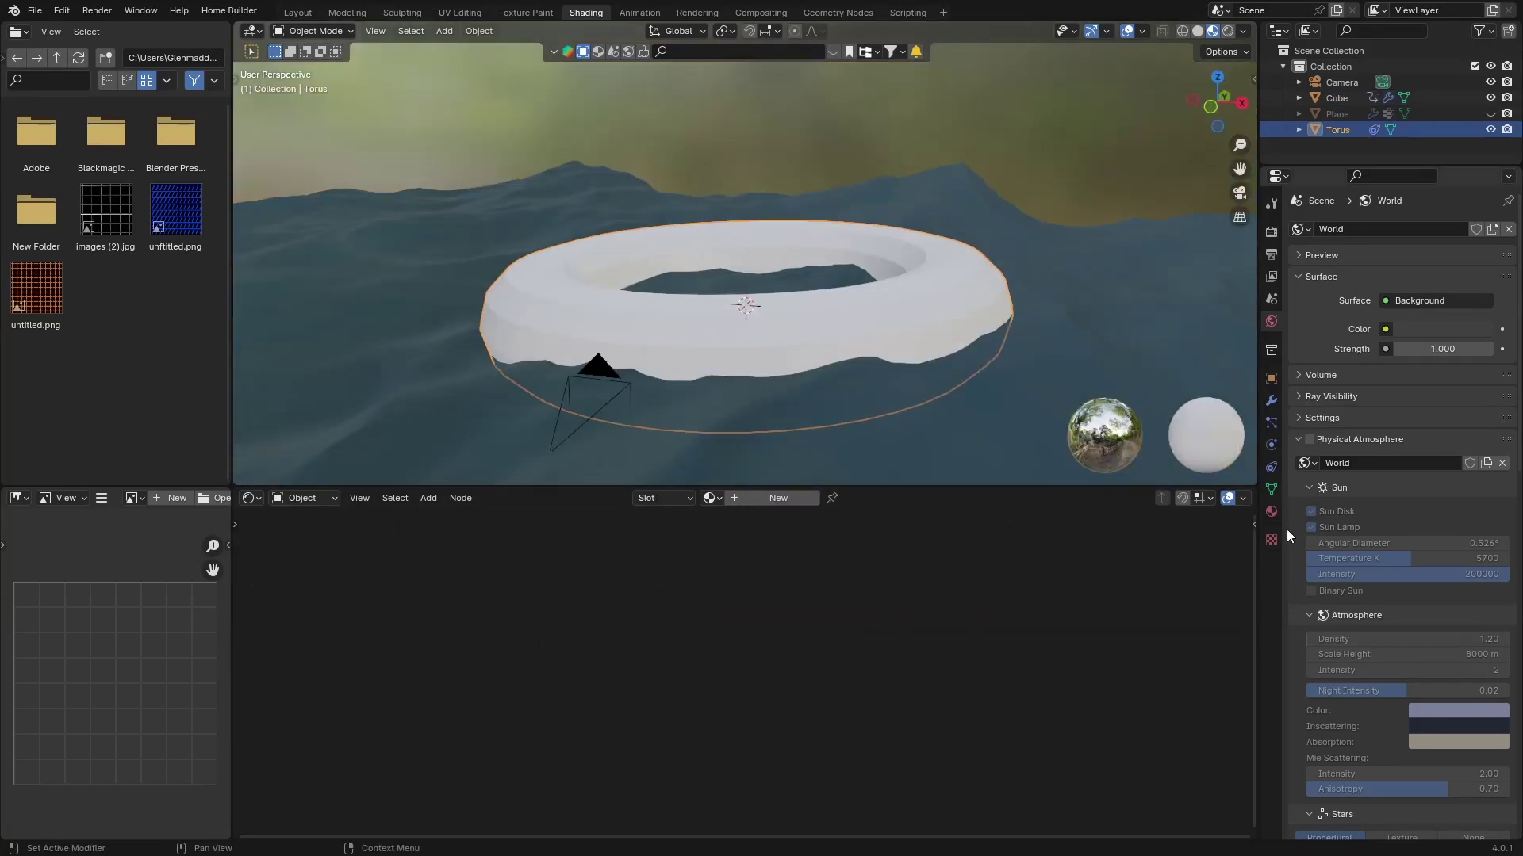
{"action": "left_click", "coordinate": [773, 499]}
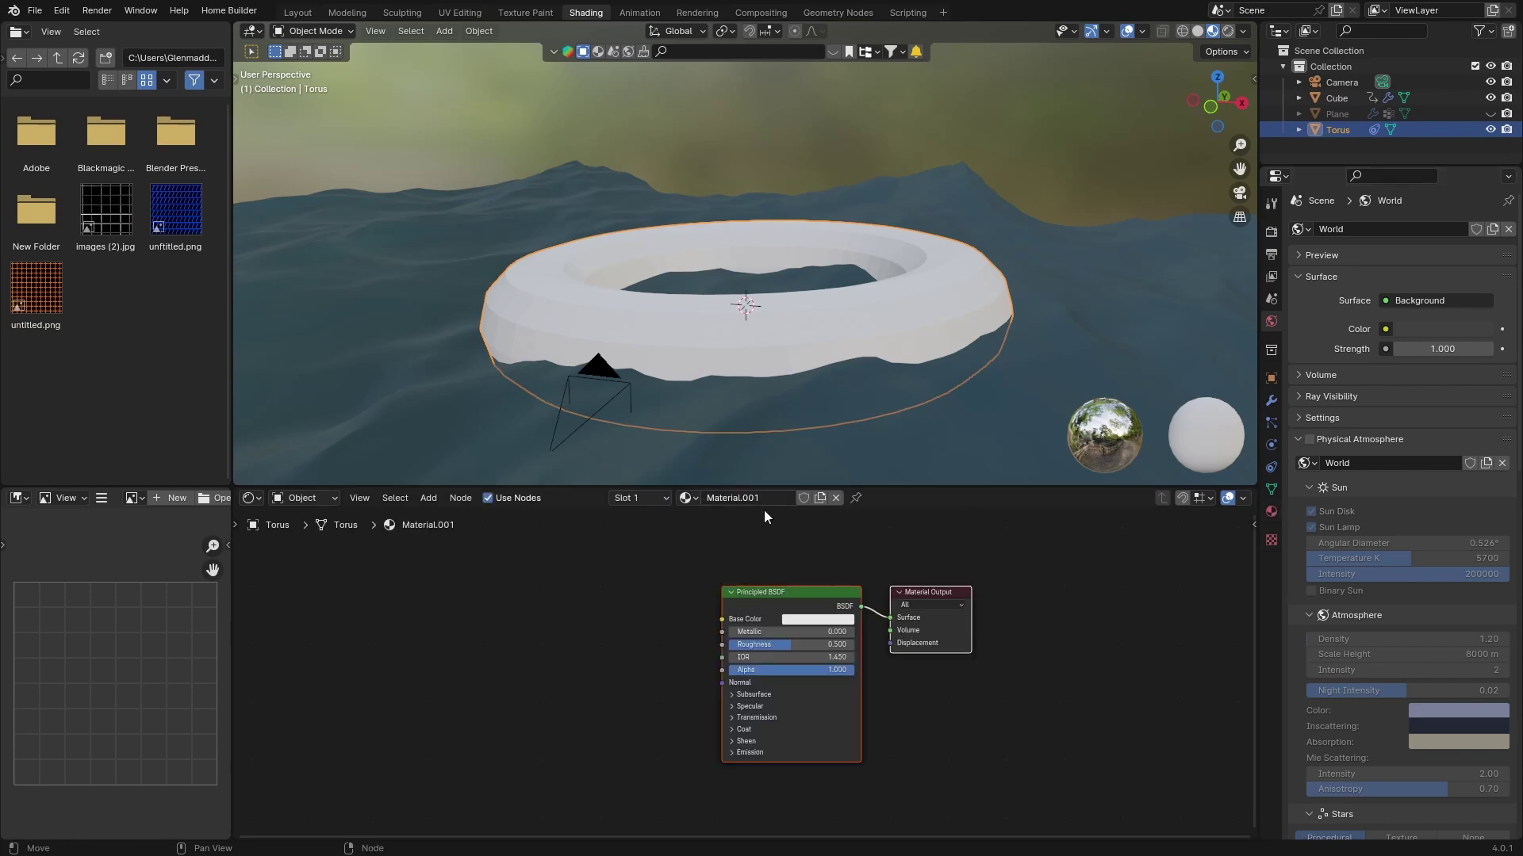
{"action": "left_click", "coordinate": [803, 618]}
{"action": "left_click", "coordinate": [795, 489]}
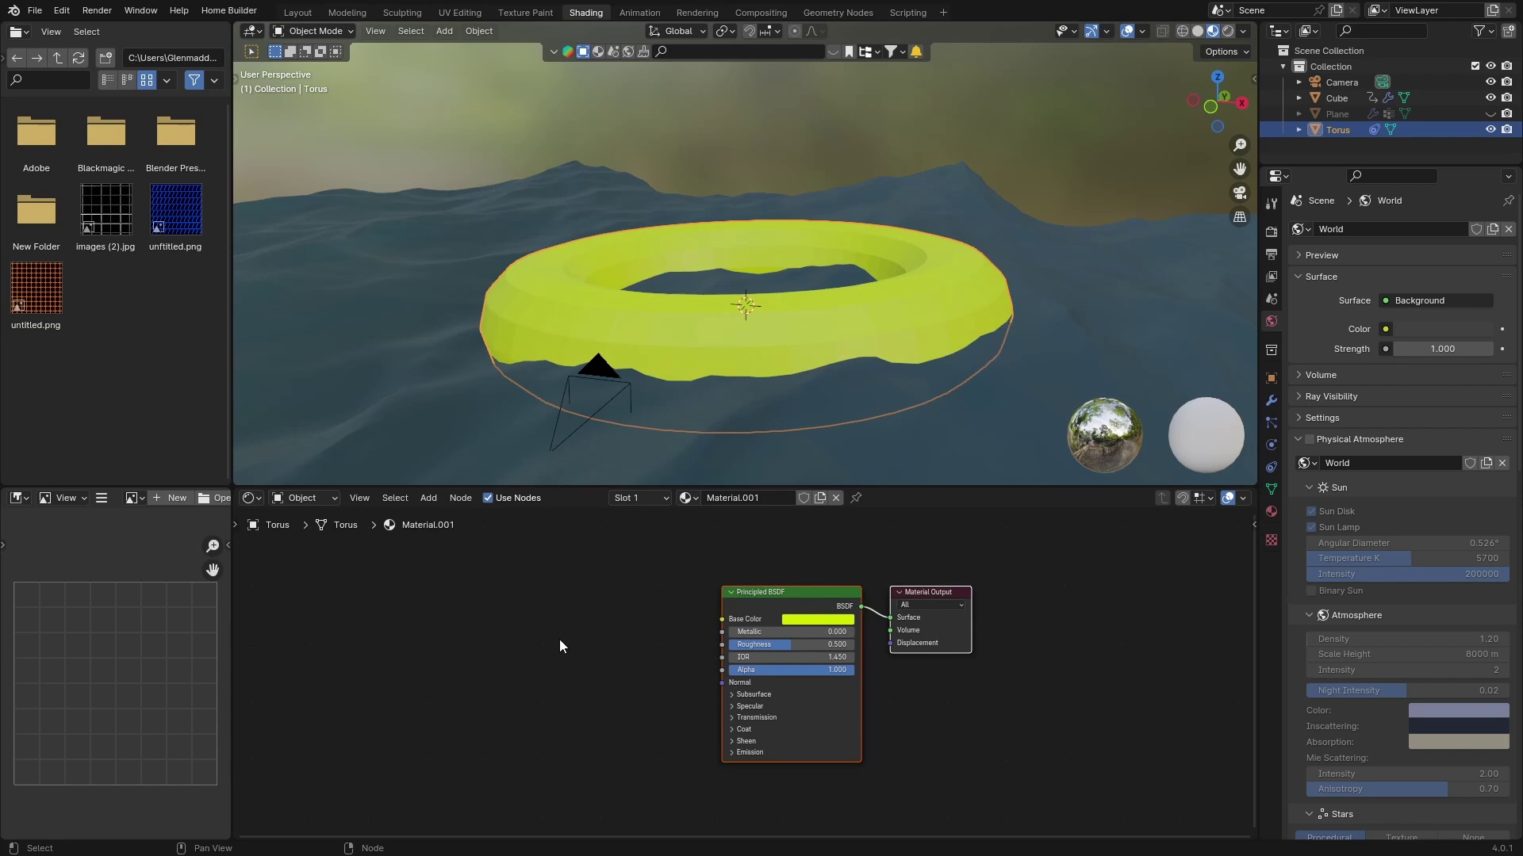
Preview the torus and ocean in the Layout workspace with rendered shading and adjusted preview lighting, and return to solid shading
{"action": "left_click", "coordinate": [295, 15]}
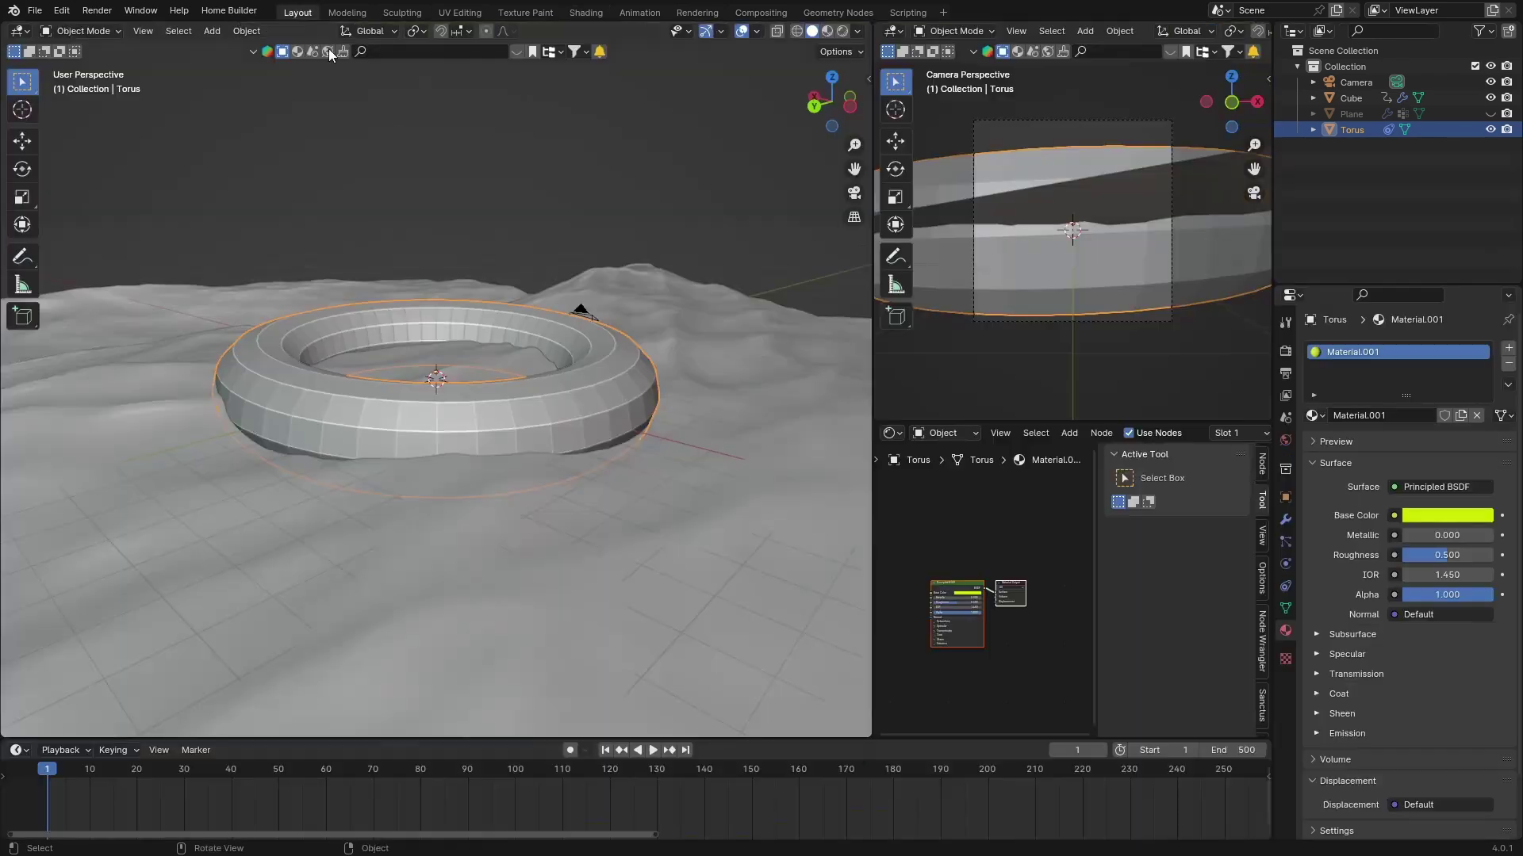
{"action": "left_click", "coordinate": [850, 28]}
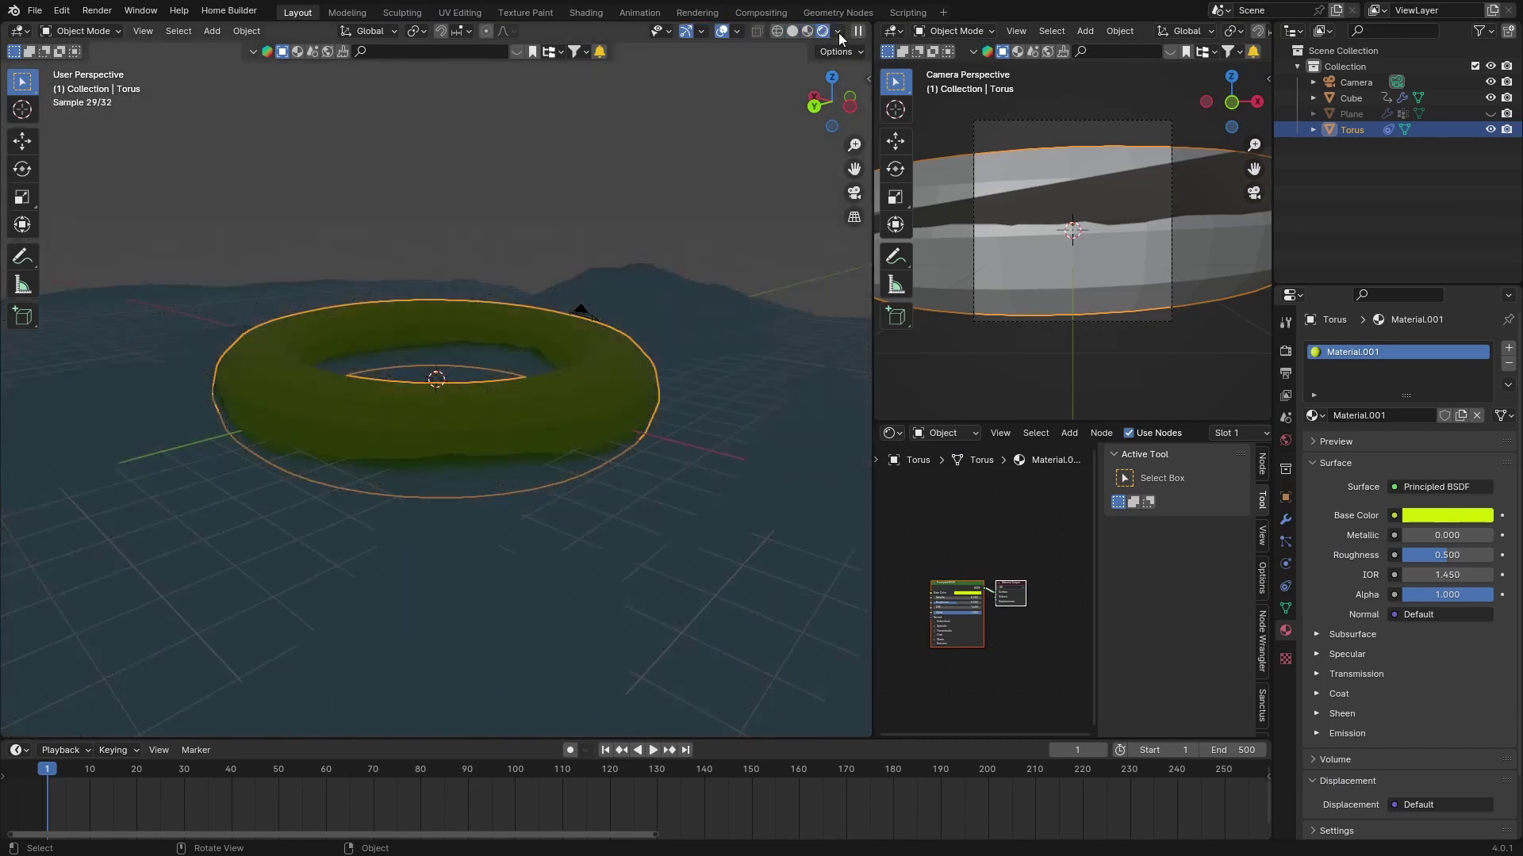
{"action": "left_click", "coordinate": [834, 33]}
{"action": "left_click", "coordinate": [747, 179]}
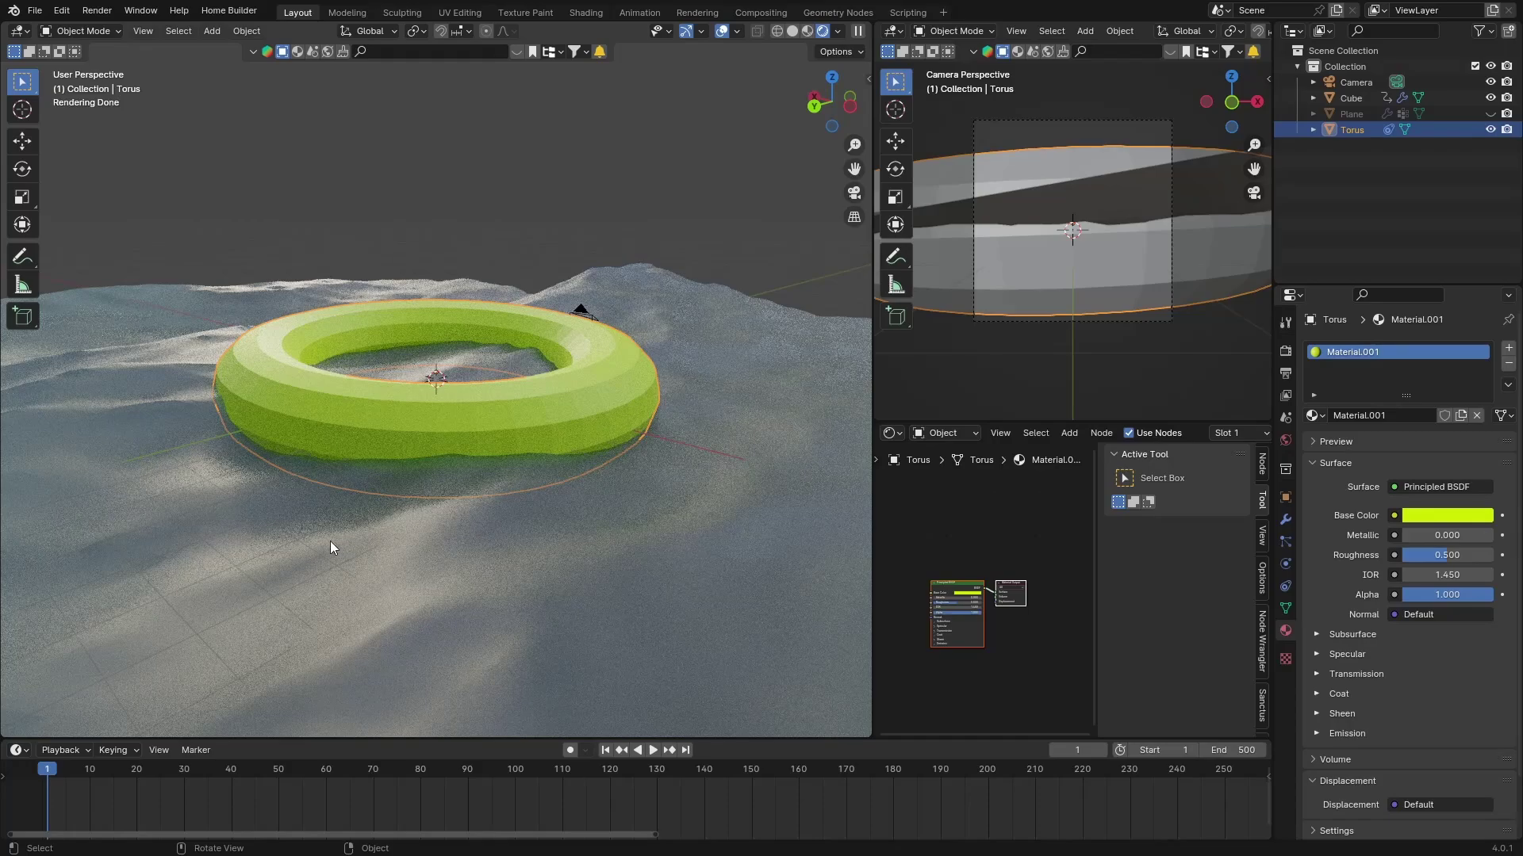
{"action": "middle_click_drag", "start_coordinate": [330, 541], "coordinate": [249, 540]}
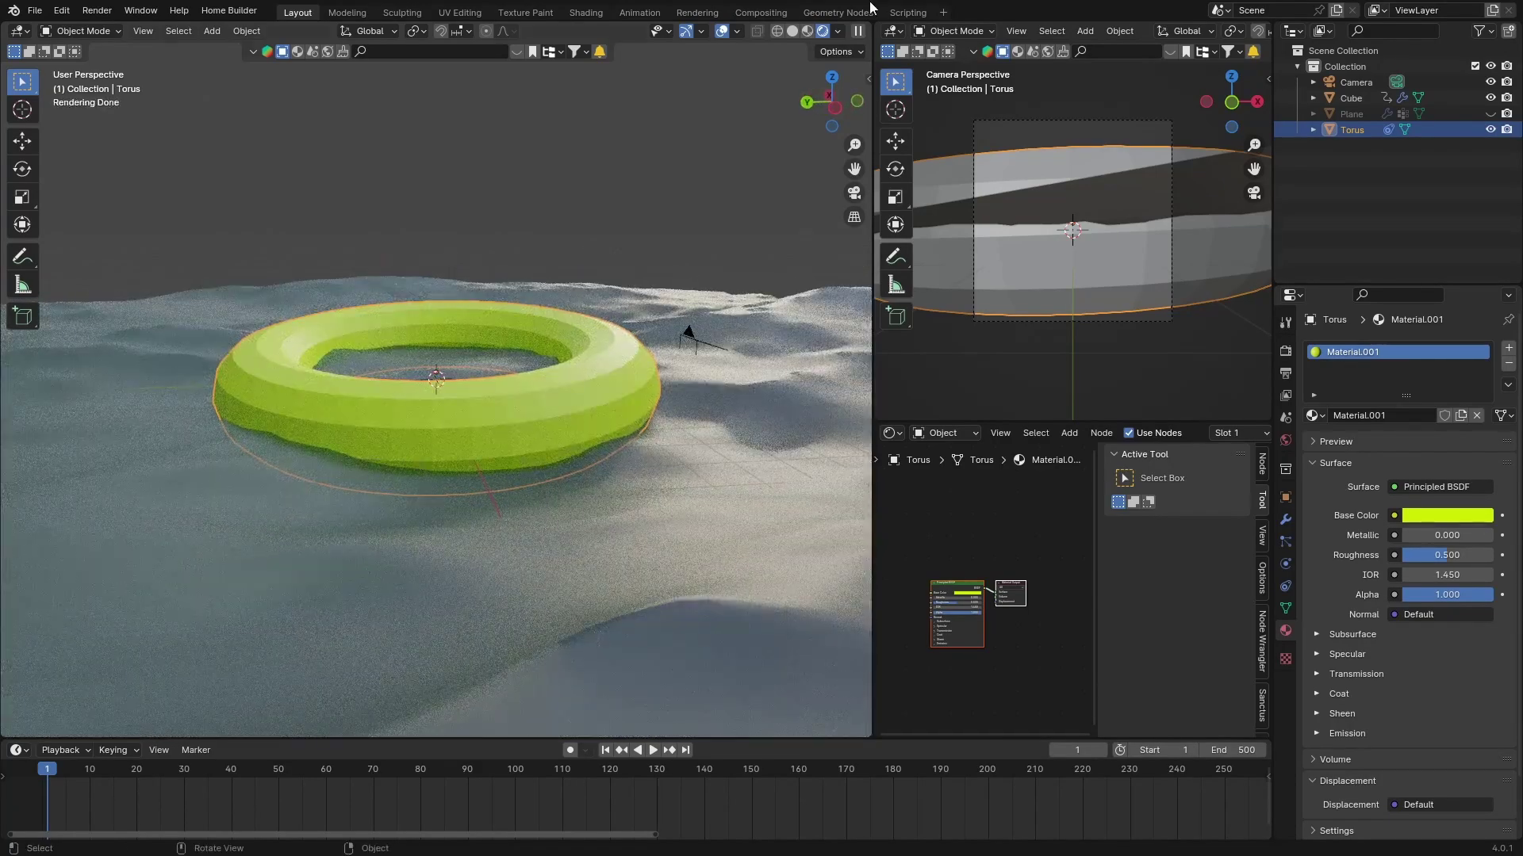
{"action": "left_click", "coordinate": [793, 28]}
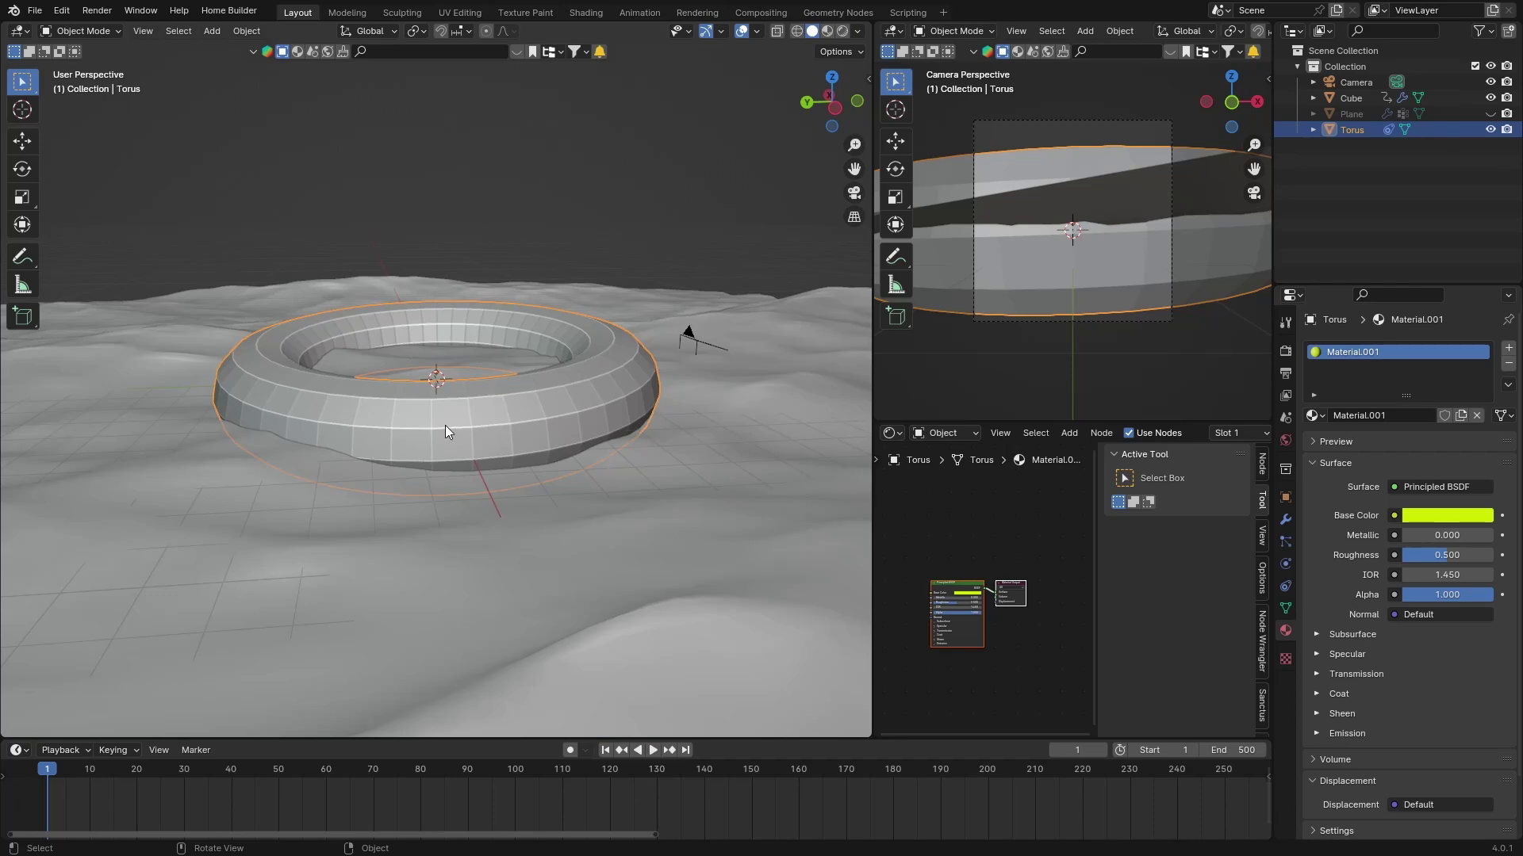
Add a Subdivision Surface modifier to the torus with a viewport level of 2
{"action": "left_click", "coordinate": [1285, 519]}
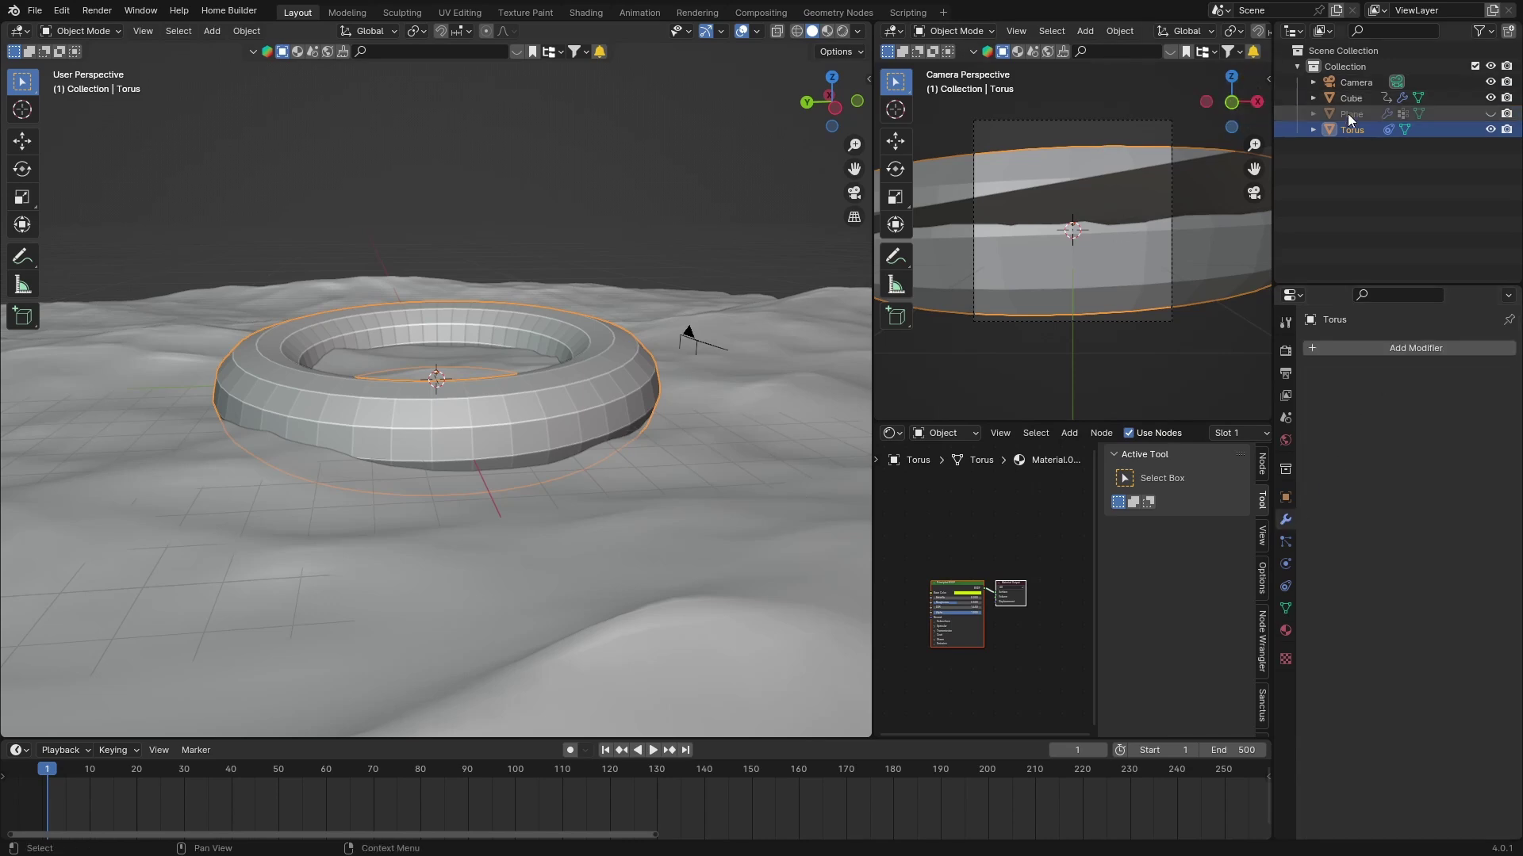
{"action": "left_click", "coordinate": [1381, 351]}
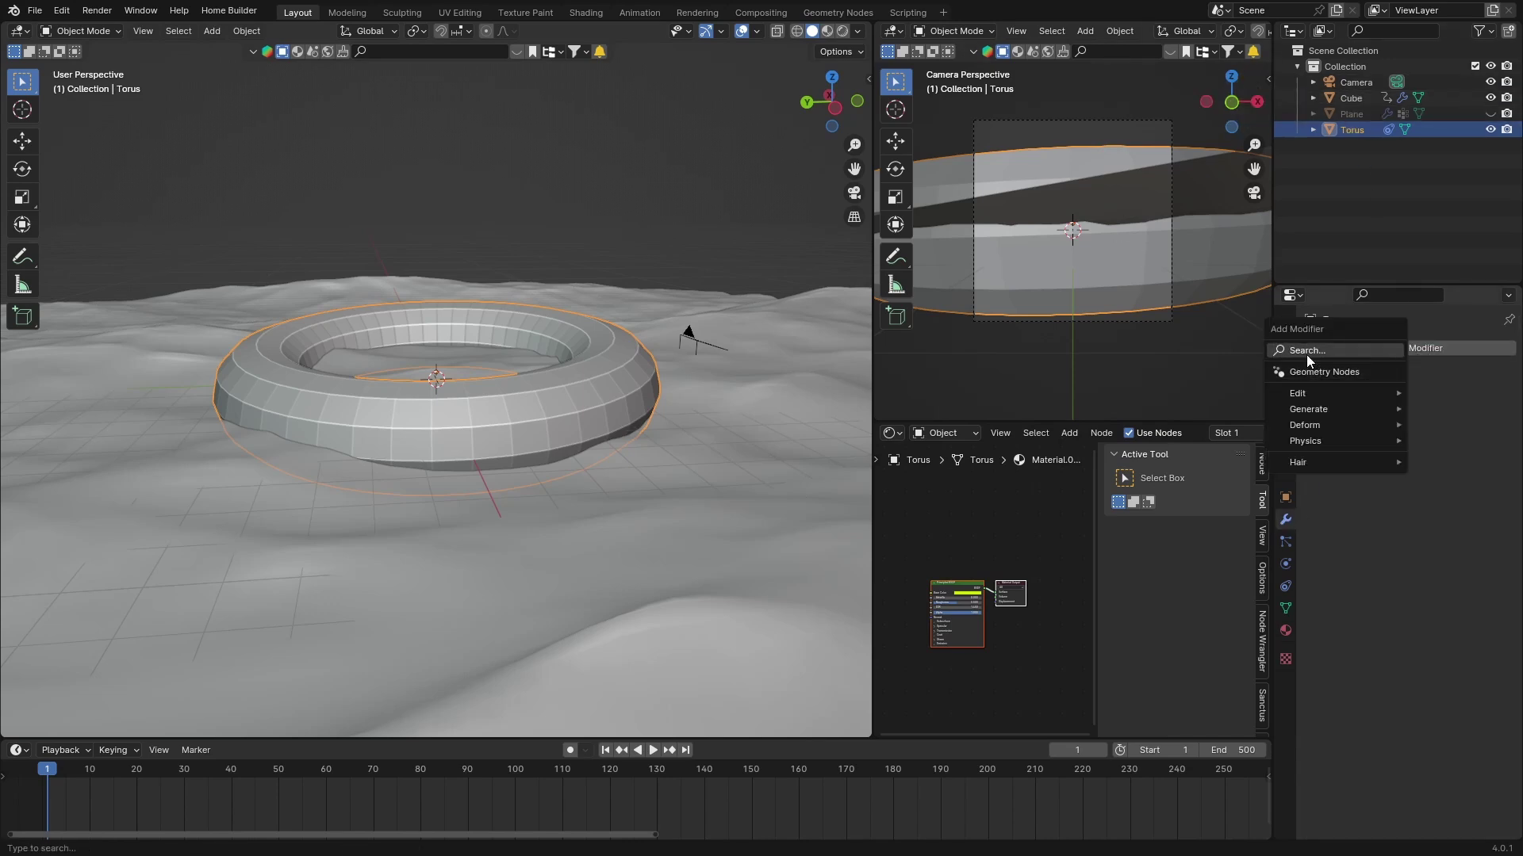
{"action": "type", "text": "sub"}
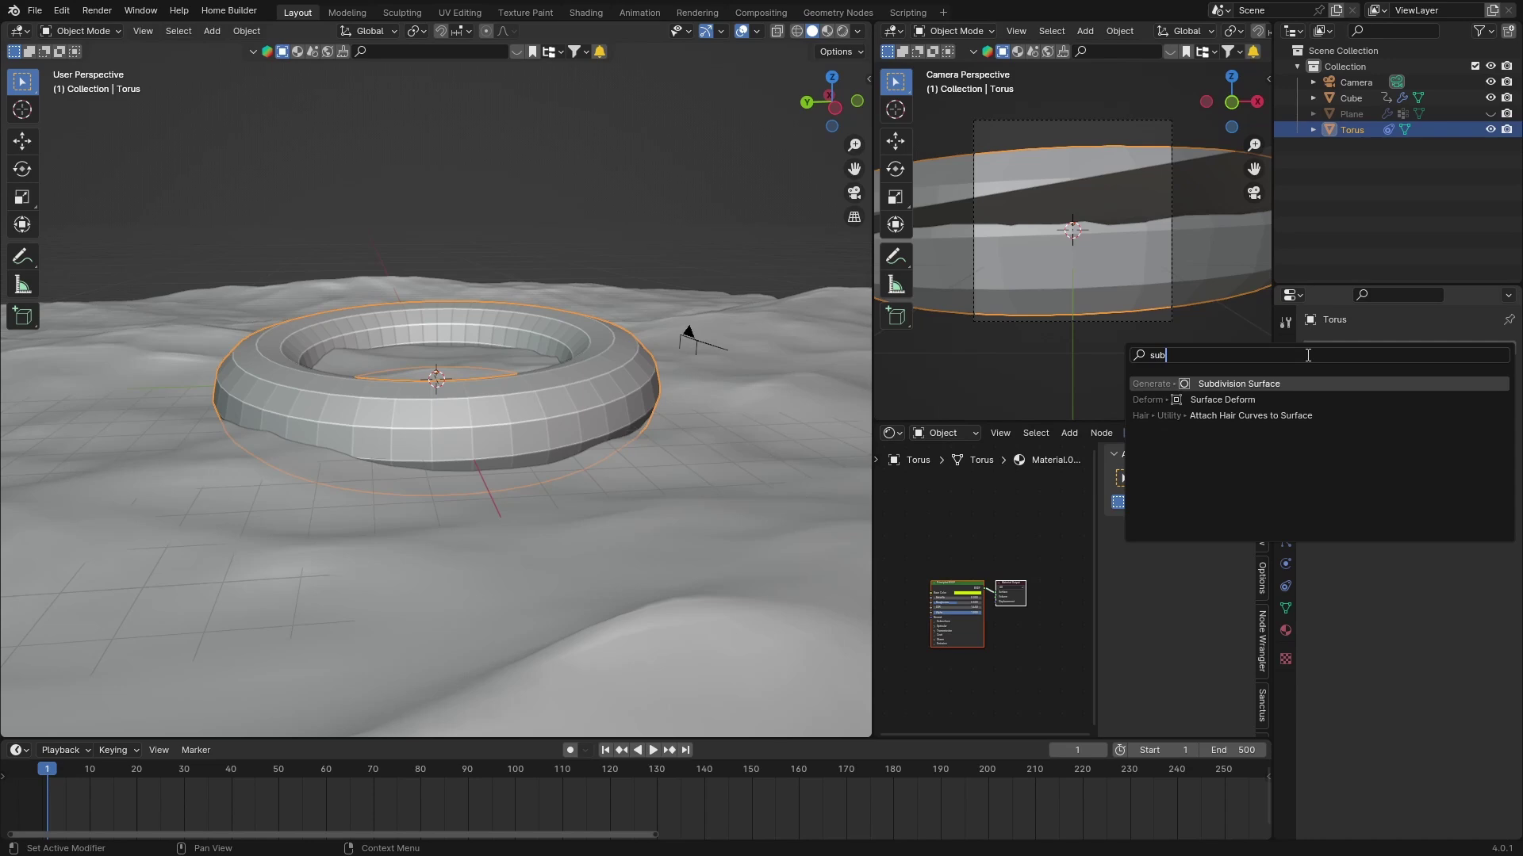
{"action": "key", "text": "Return"}
{"action": "left_click", "coordinate": [1489, 418]}
Shade the torus smooth, preview it with rendered shading, and return the viewport to solid shading
{"action": "right_click", "coordinate": [457, 412]}
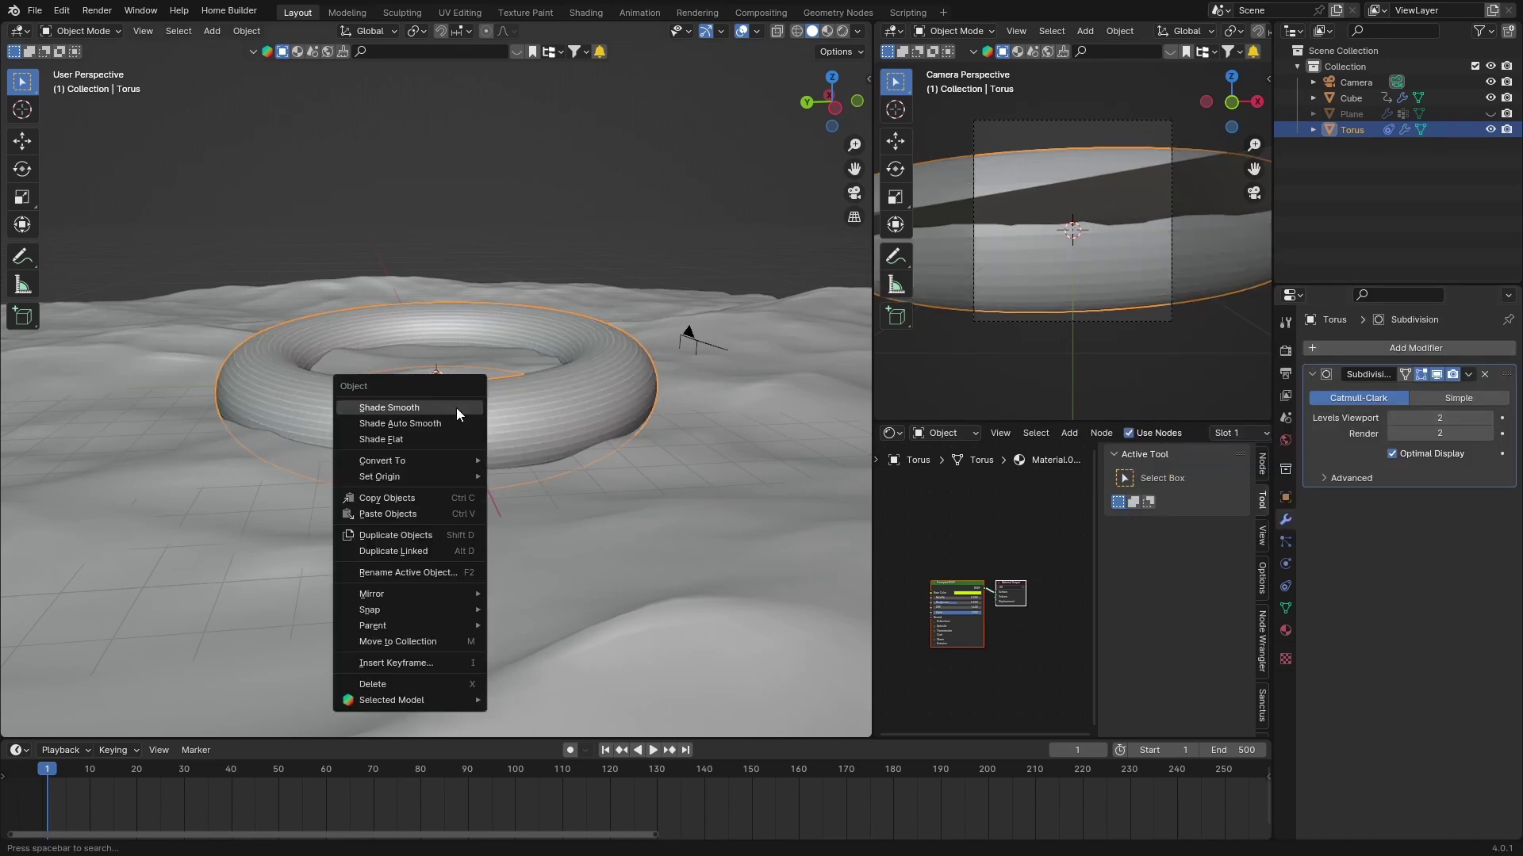
{"action": "left_click", "coordinate": [456, 409]}
{"action": "left_click", "coordinate": [841, 33]}
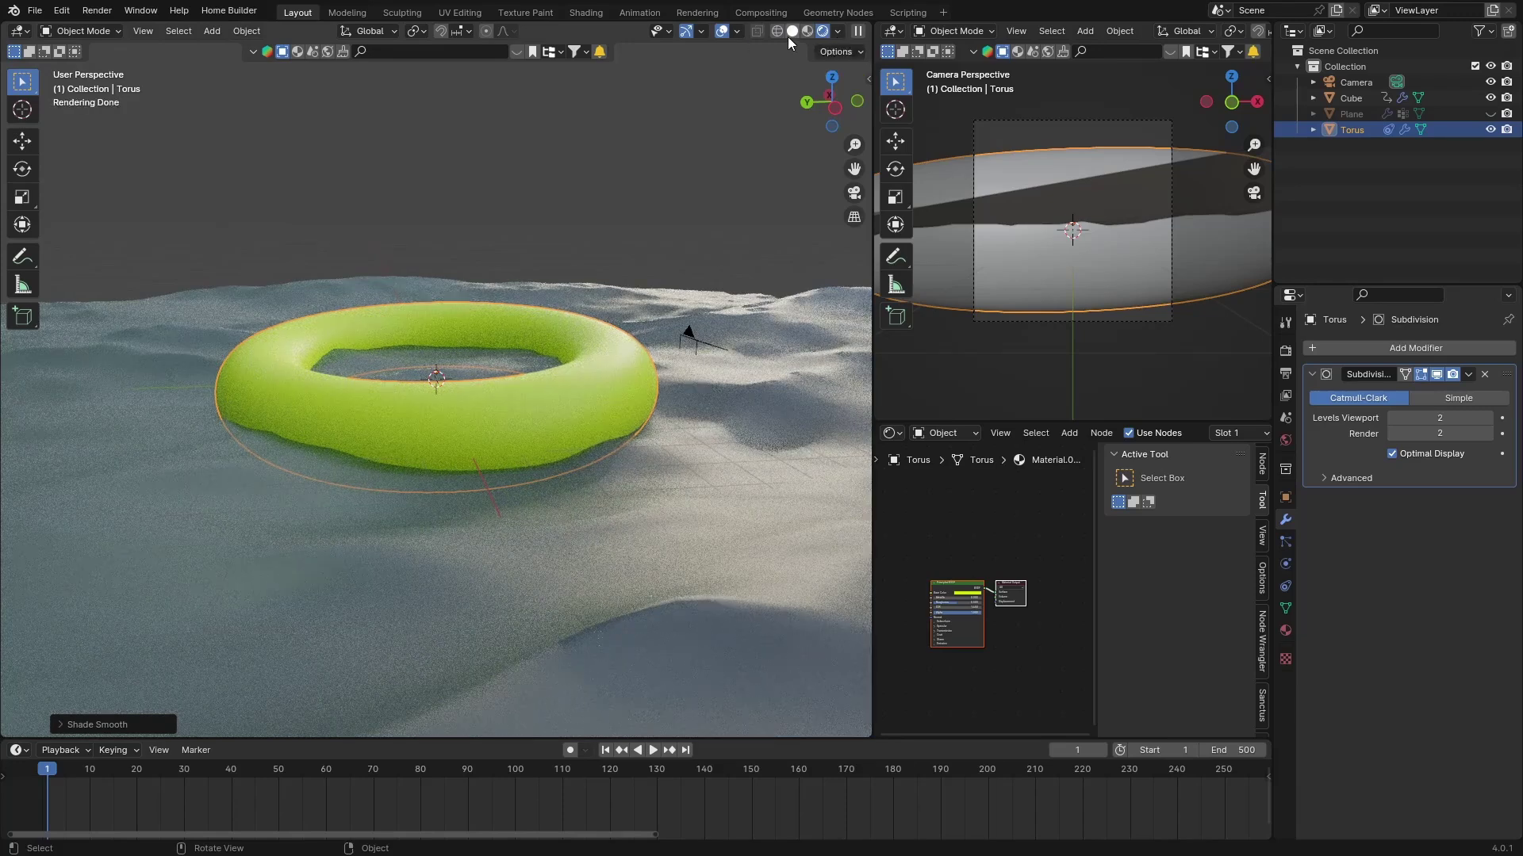
{"action": "left_click", "coordinate": [788, 35]}
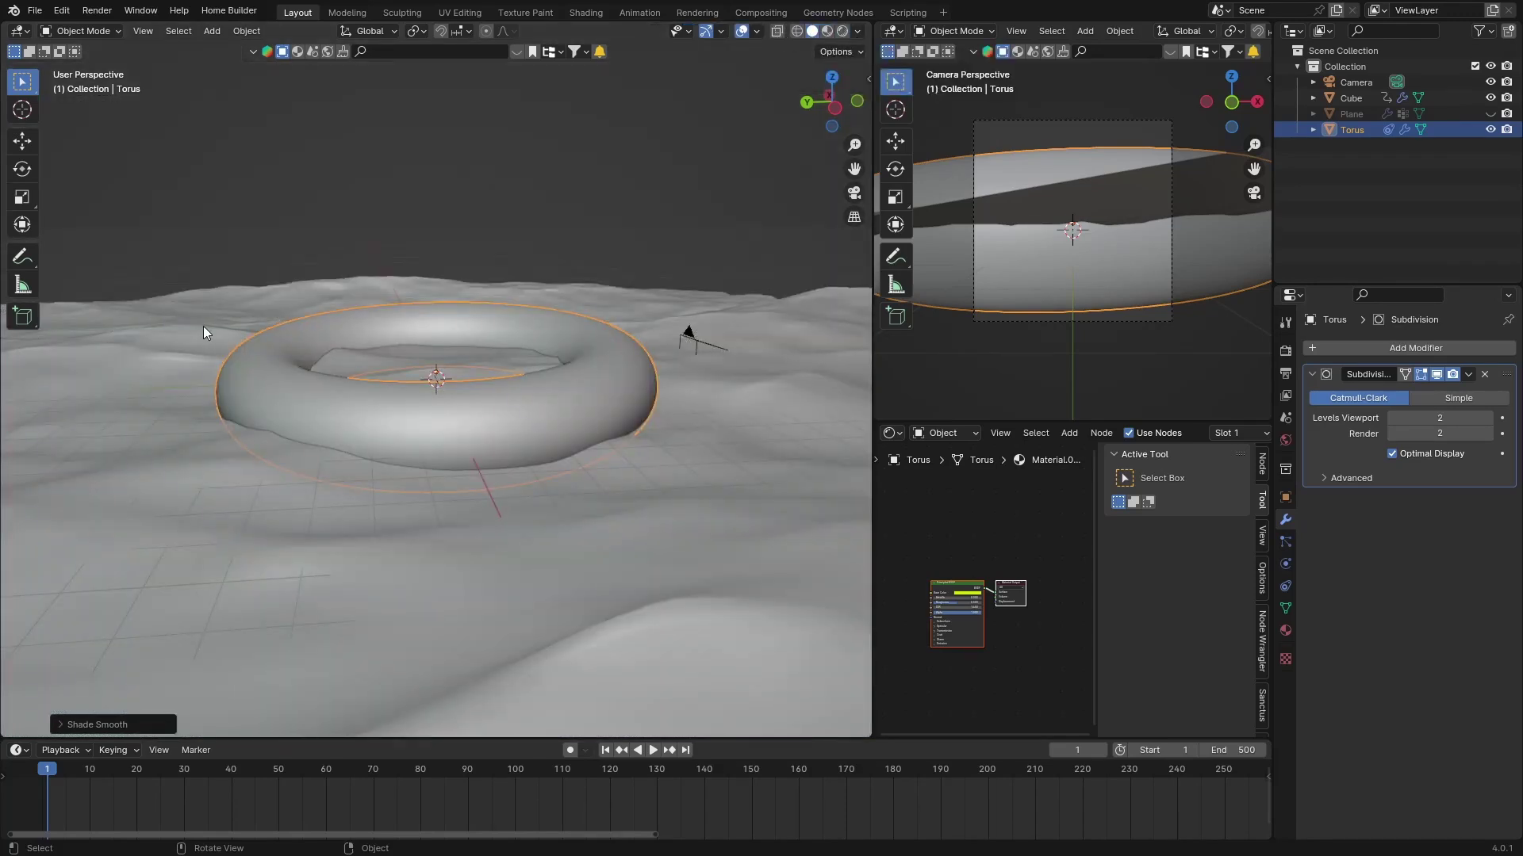
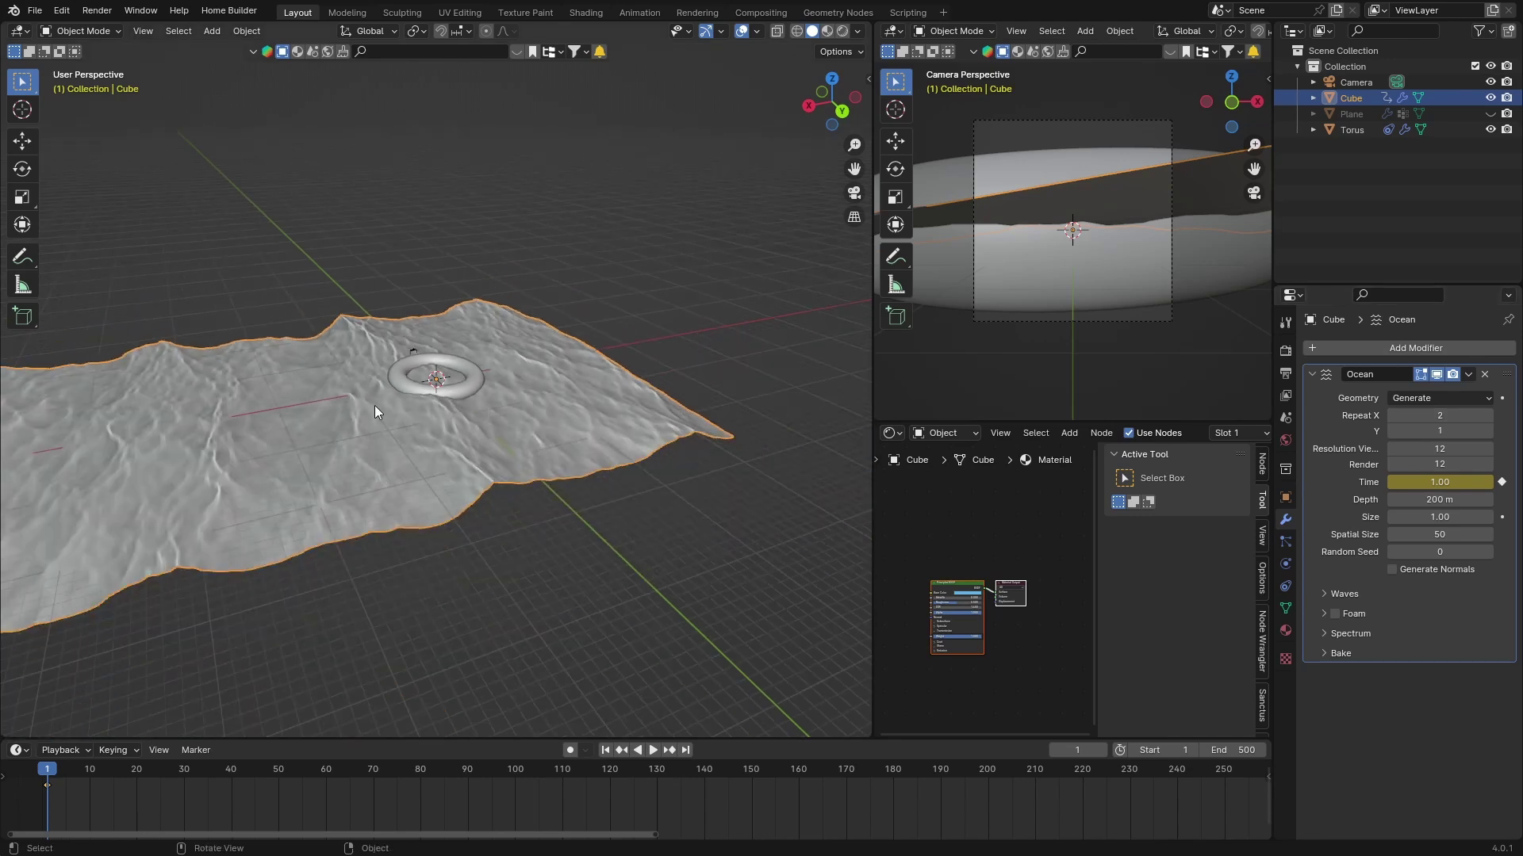
Unhide the shrinkwrapped plane in the viewport and make it the selected object
{"action": "mouse_move", "coordinate": [375, 406]}
{"action": "middle_mouse_down"}
{"action": "mouse_move", "coordinate": [330, 403]}
{"action": "mouse_move", "coordinate": [354, 396]}
{"action": "middle_mouse_up"}
{"action": "scroll", "coordinate": [353, 396], "scroll_direction": "down", "scroll_amount": 3}
{"action": "scroll", "coordinate": [353, 397], "scroll_direction": "up", "scroll_amount": 2}
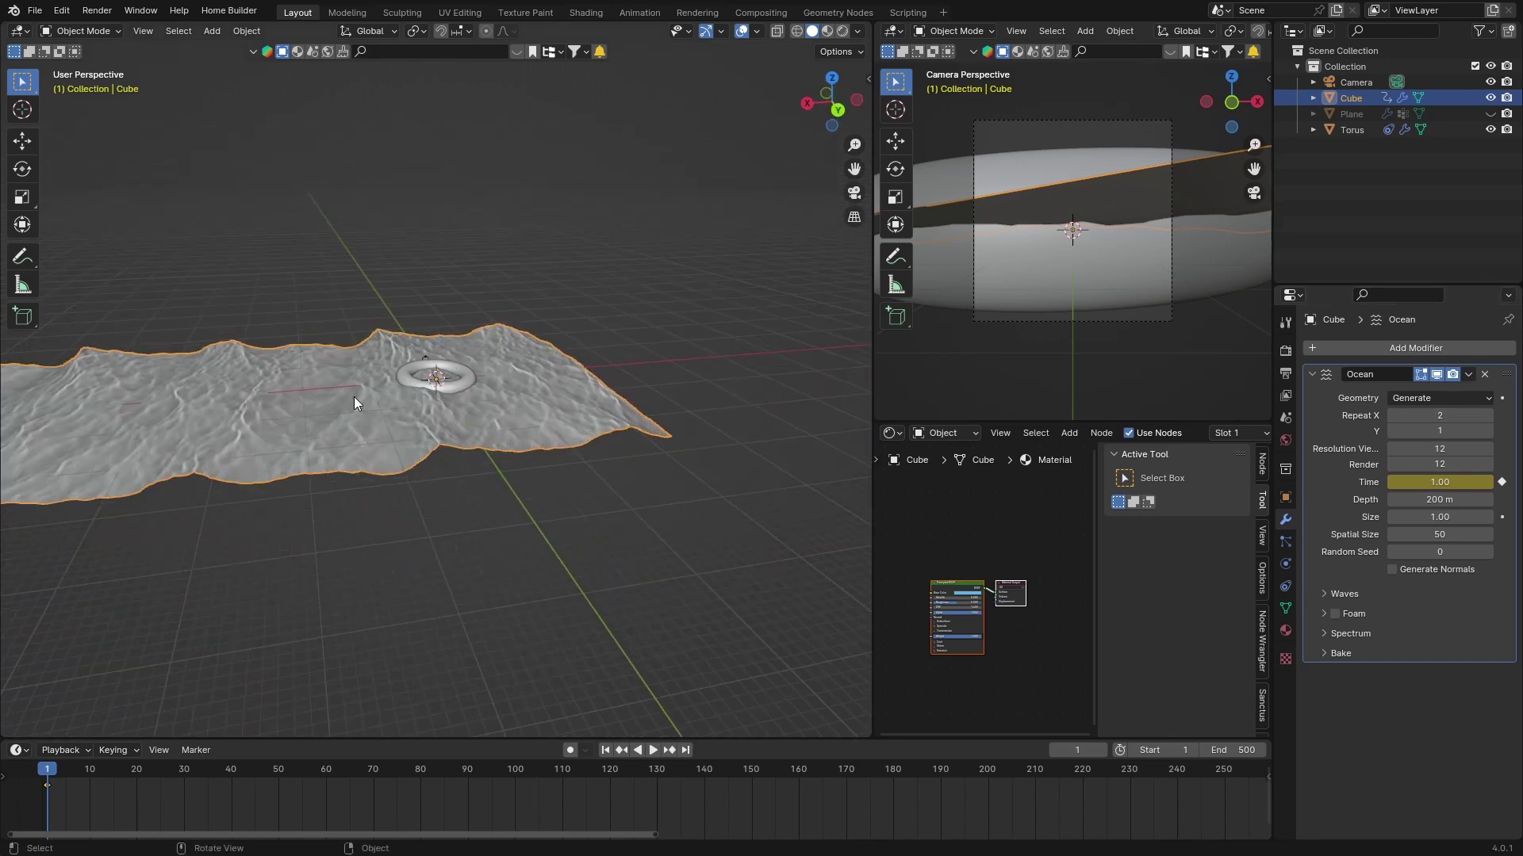
{"action": "left_click", "coordinate": [1489, 114]}
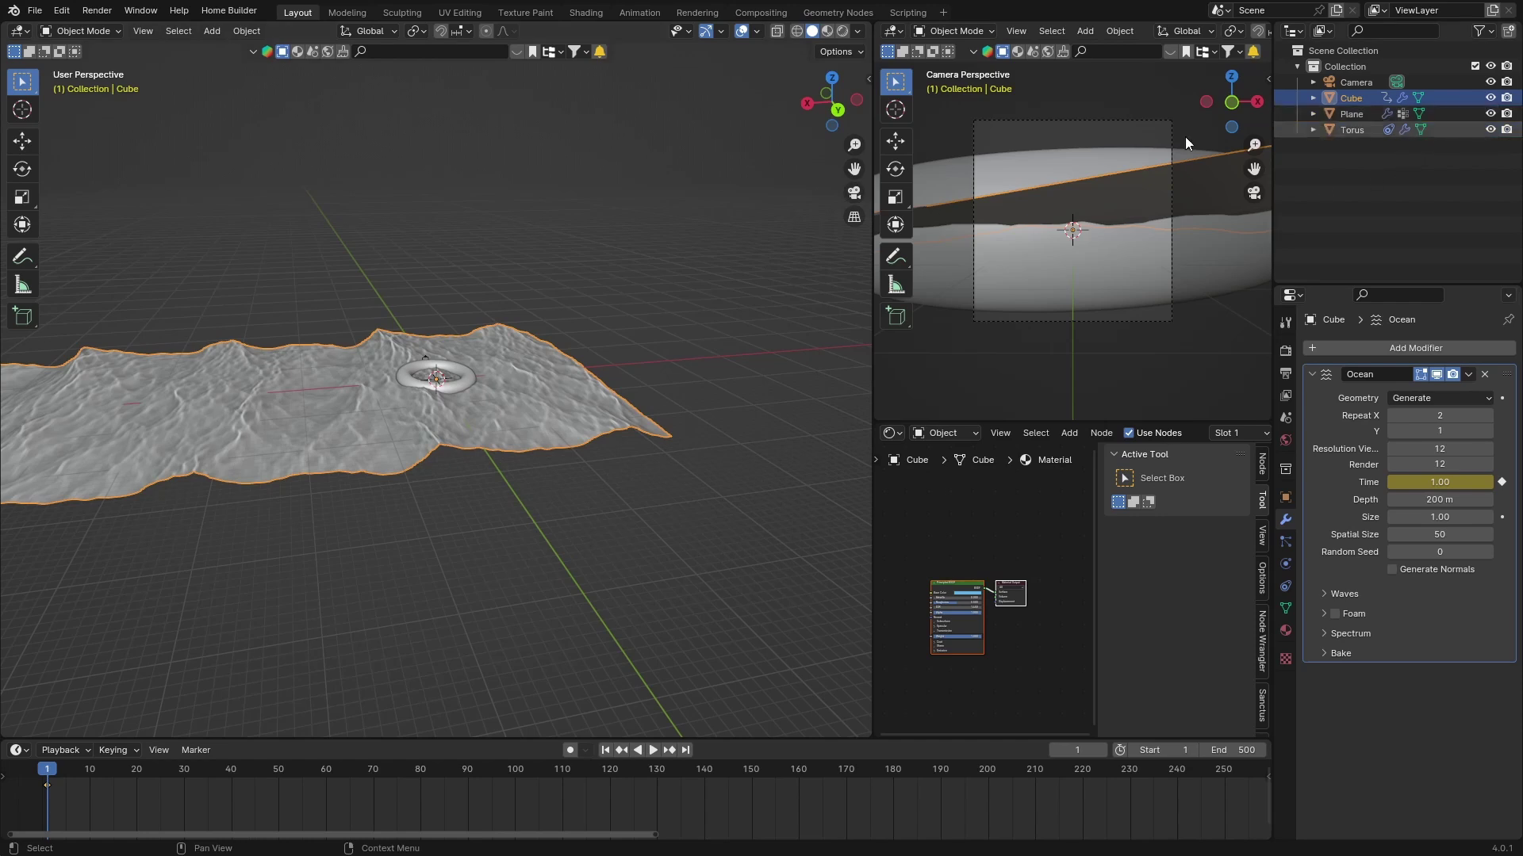
{"action": "left_click", "coordinate": [1334, 118]}
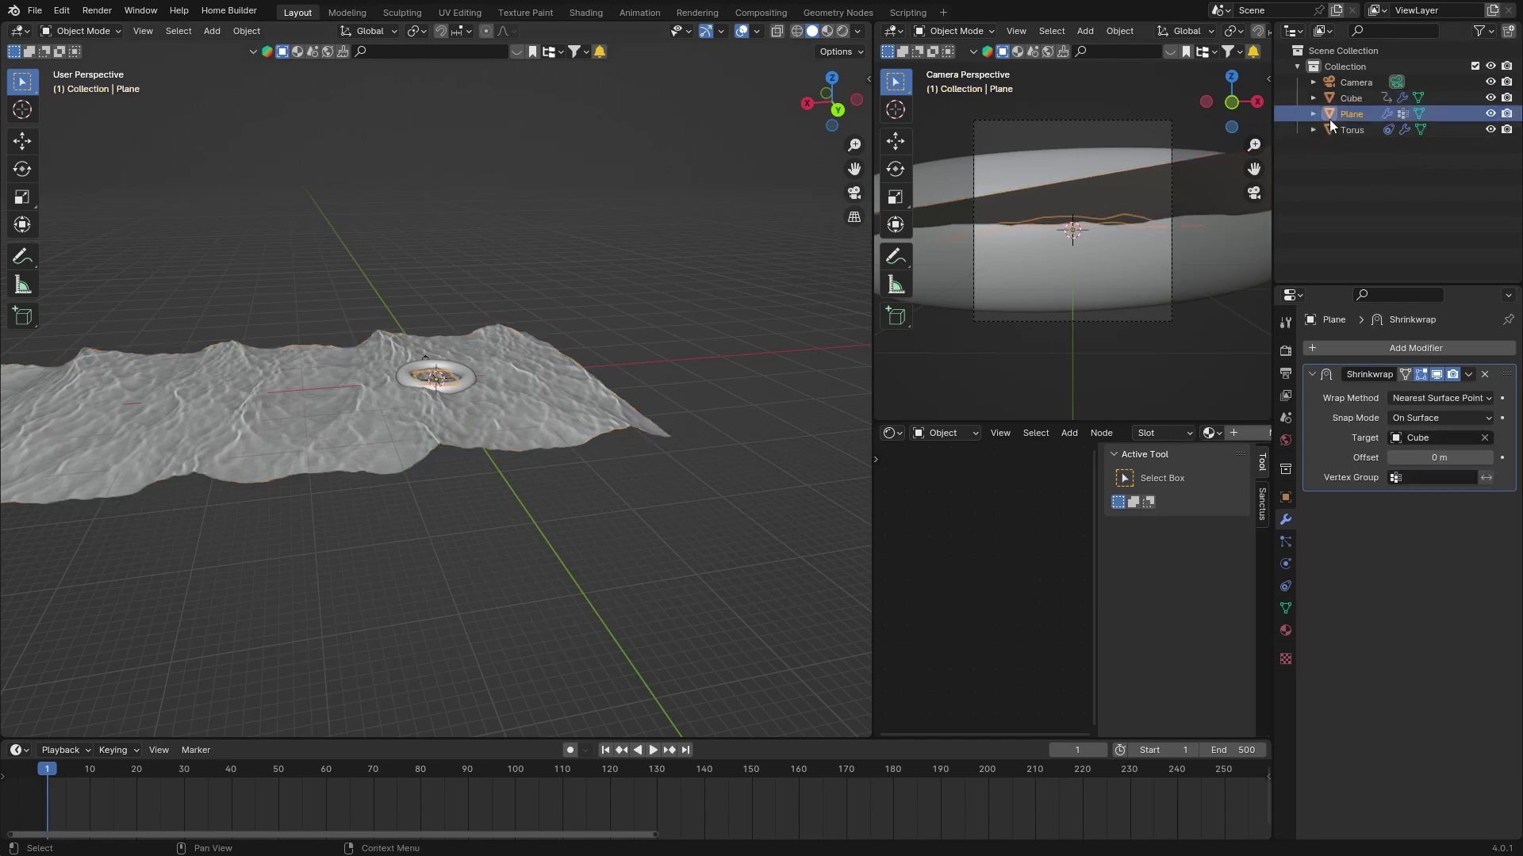
Move the plane along the X axis to about 58.4 m, near the ocean's far end, and keyframe its X location at frame 1
{"action": "middle_click_drag", "start_coordinate": [320, 437], "coordinate": [295, 444]}
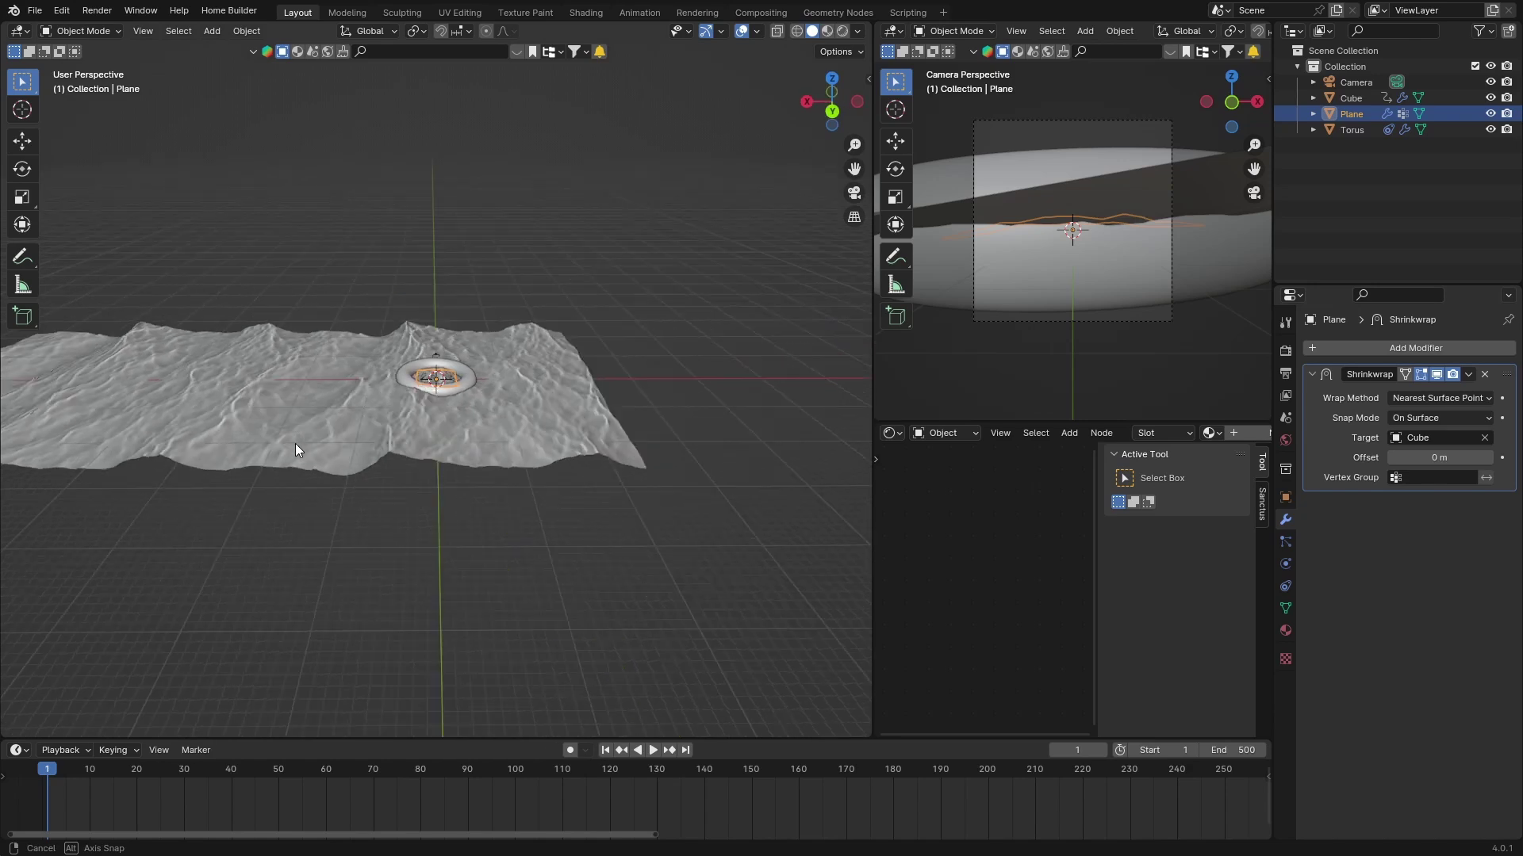
{"action": "left_click", "coordinate": [22, 142]}
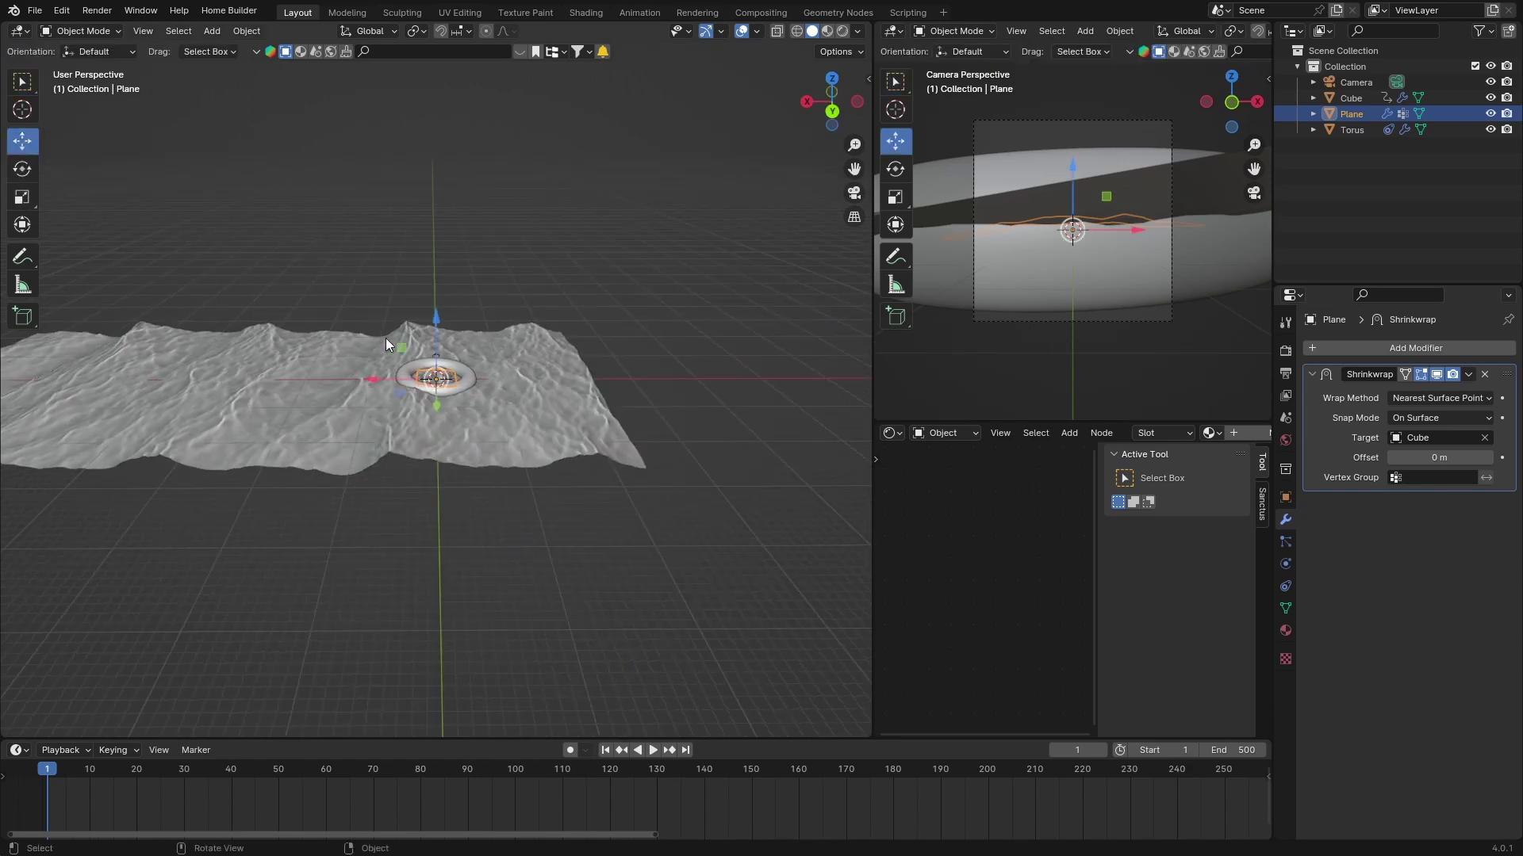
{"action": "scroll", "coordinate": [187, 414], "scroll_direction": "down", "scroll_amount": 2}
{"action": "left_click_drag", "start_coordinate": [374, 379], "coordinate": [89, 390]}
{"action": "middle_click_drag", "start_coordinate": [232, 445], "coordinate": [368, 457], "text": "shift"}
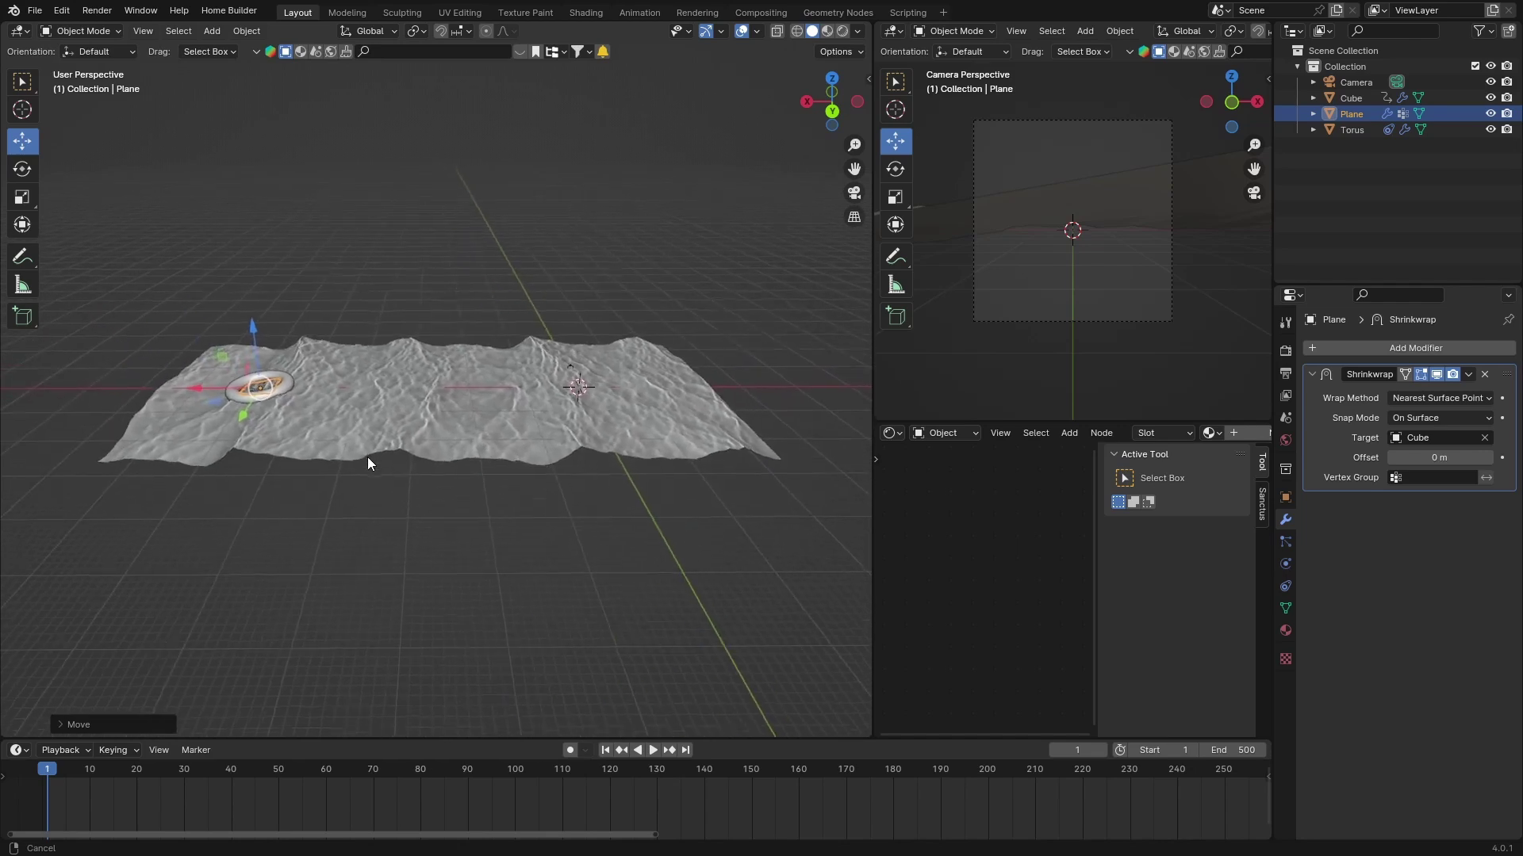
{"action": "scroll", "coordinate": [345, 459], "scroll_direction": "up", "scroll_amount": 3}
{"action": "scroll", "coordinate": [345, 357], "scroll_direction": "up", "scroll_amount": 1}
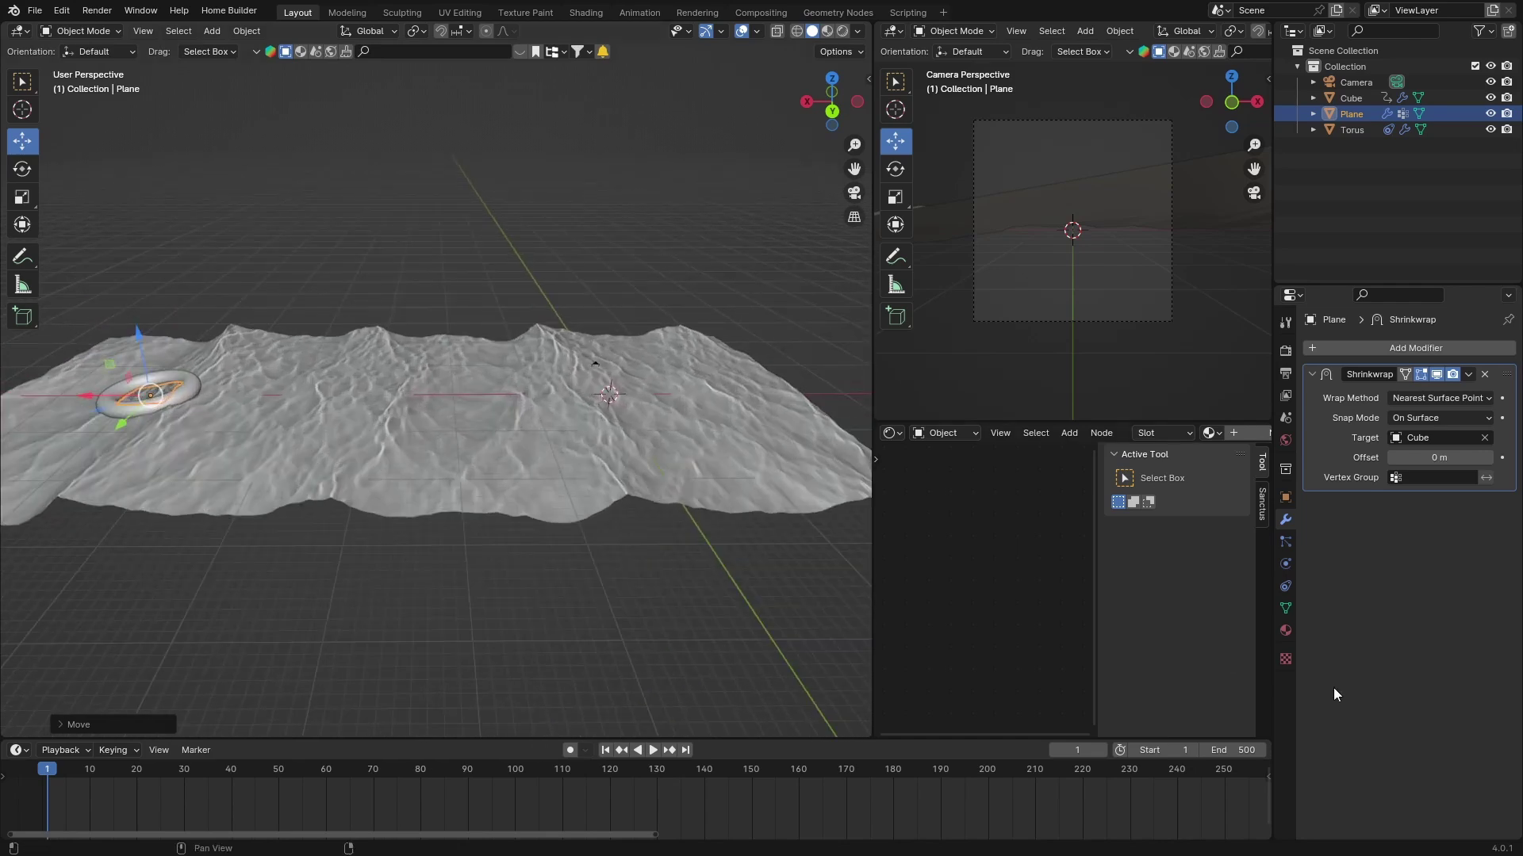
{"action": "left_click", "coordinate": [1285, 500]}
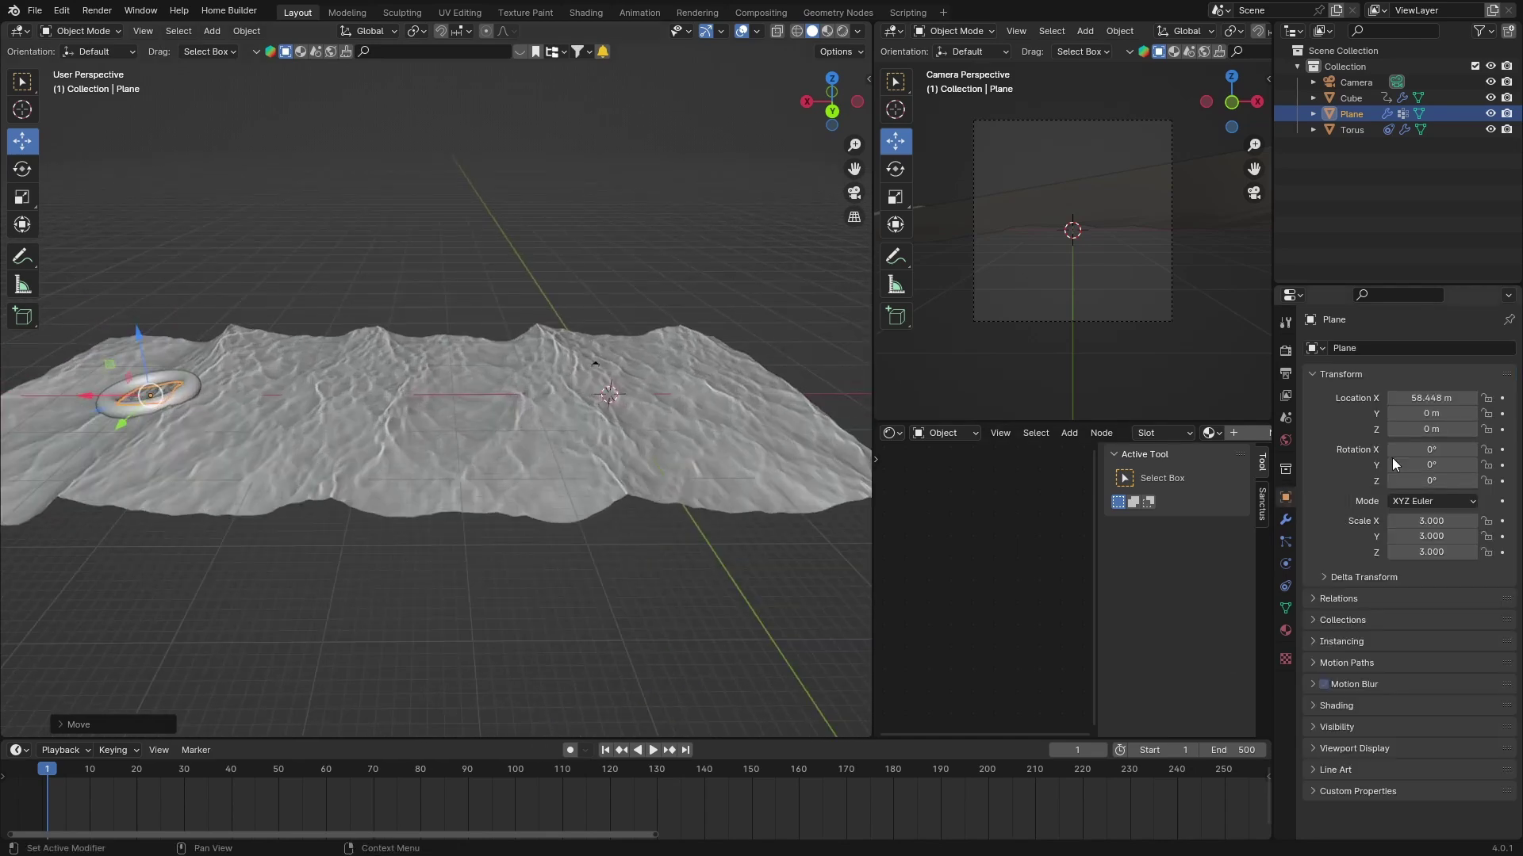
{"action": "left_click", "coordinate": [1502, 398]}
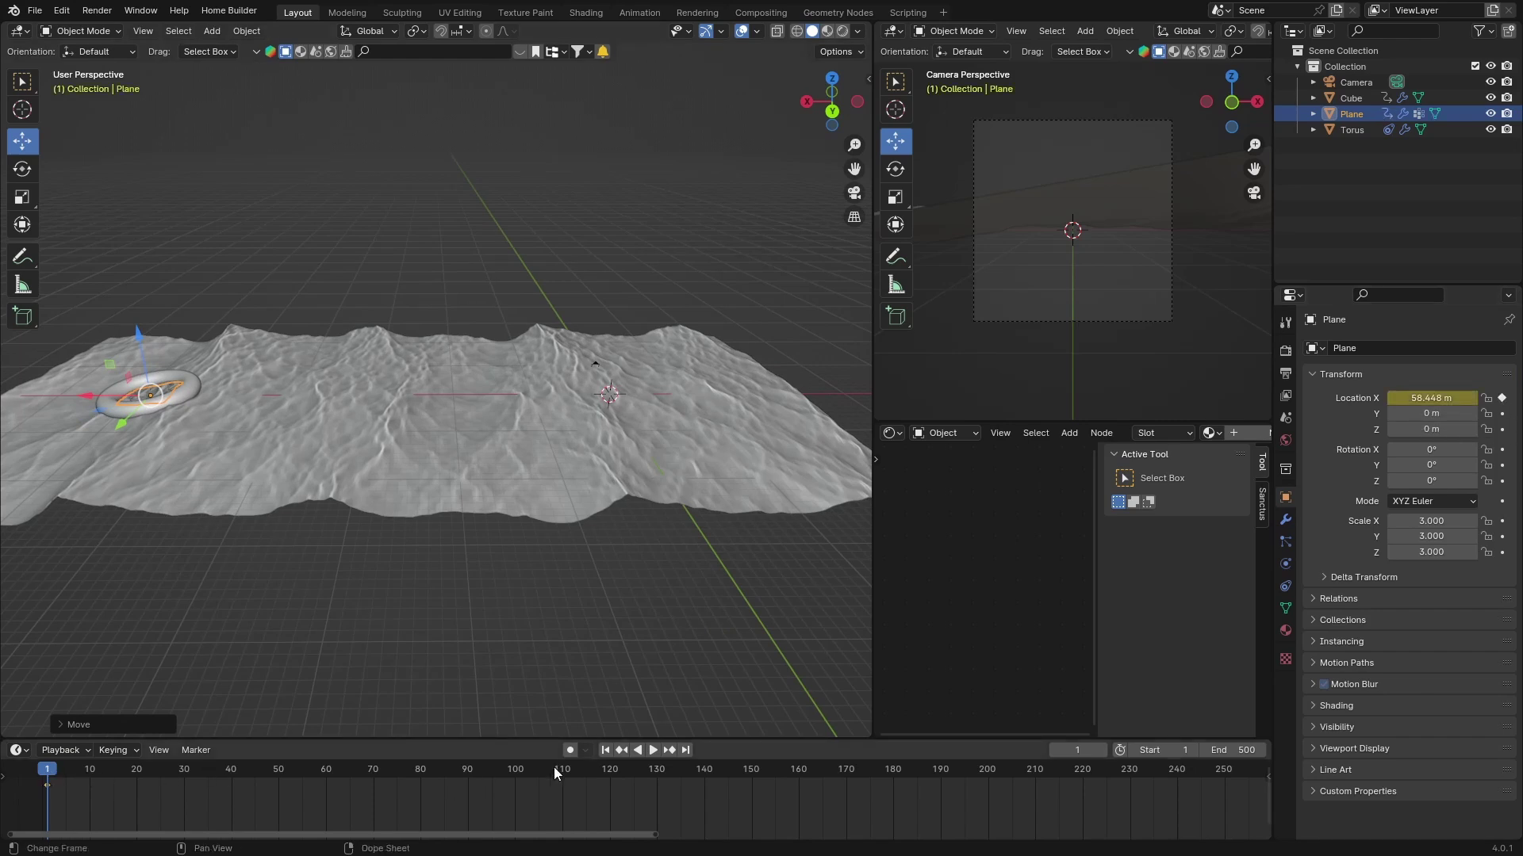
At frame 500, move the plane back along the X axis to about -8.9 m and keyframe its X location
{"action": "left_click", "coordinate": [686, 750]}
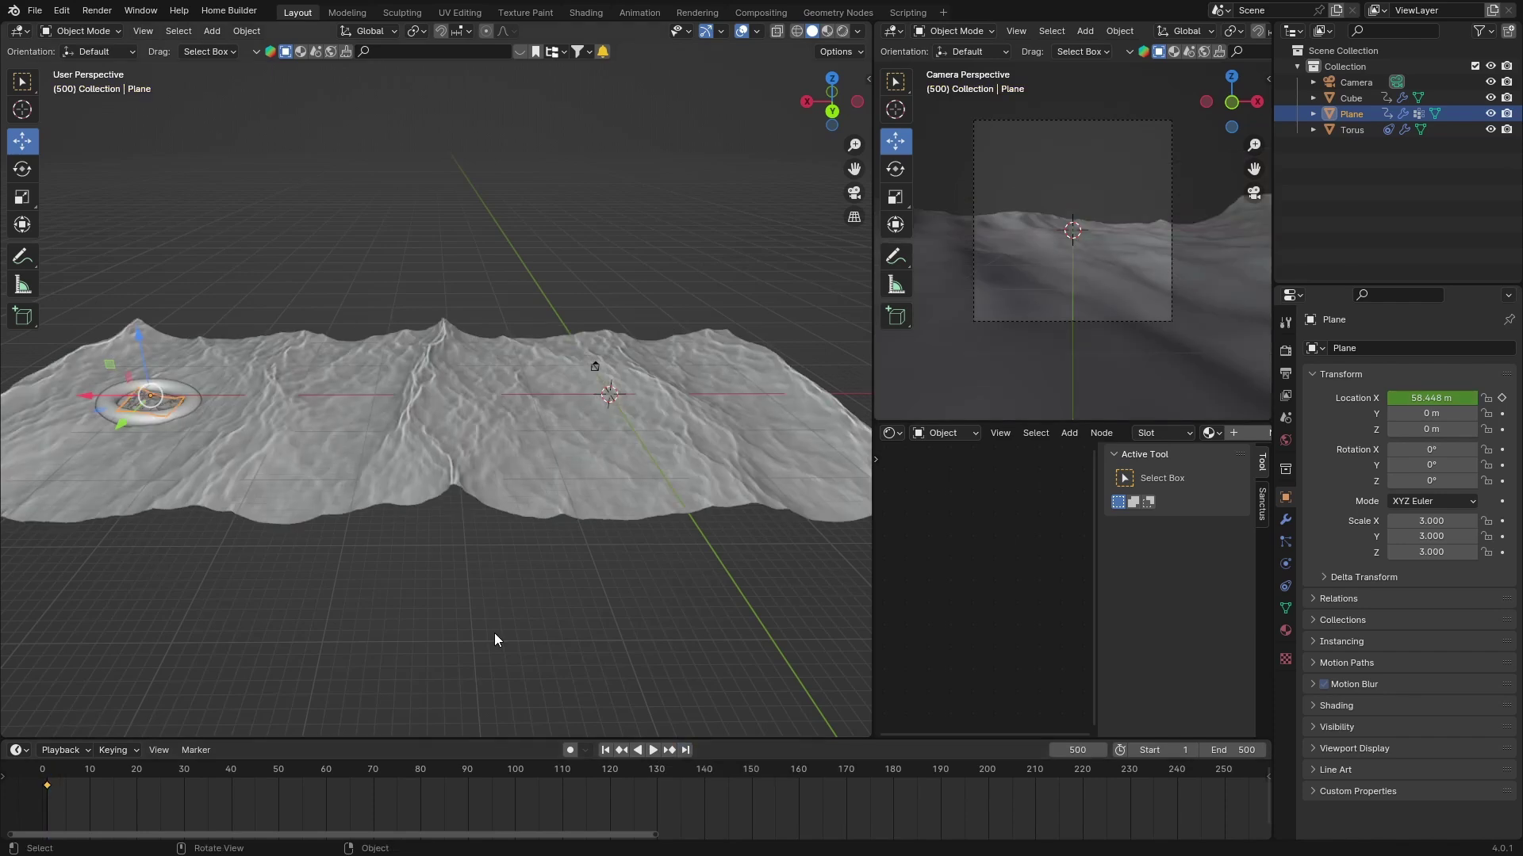
{"action": "left_click_drag", "start_coordinate": [88, 392], "coordinate": [619, 406]}
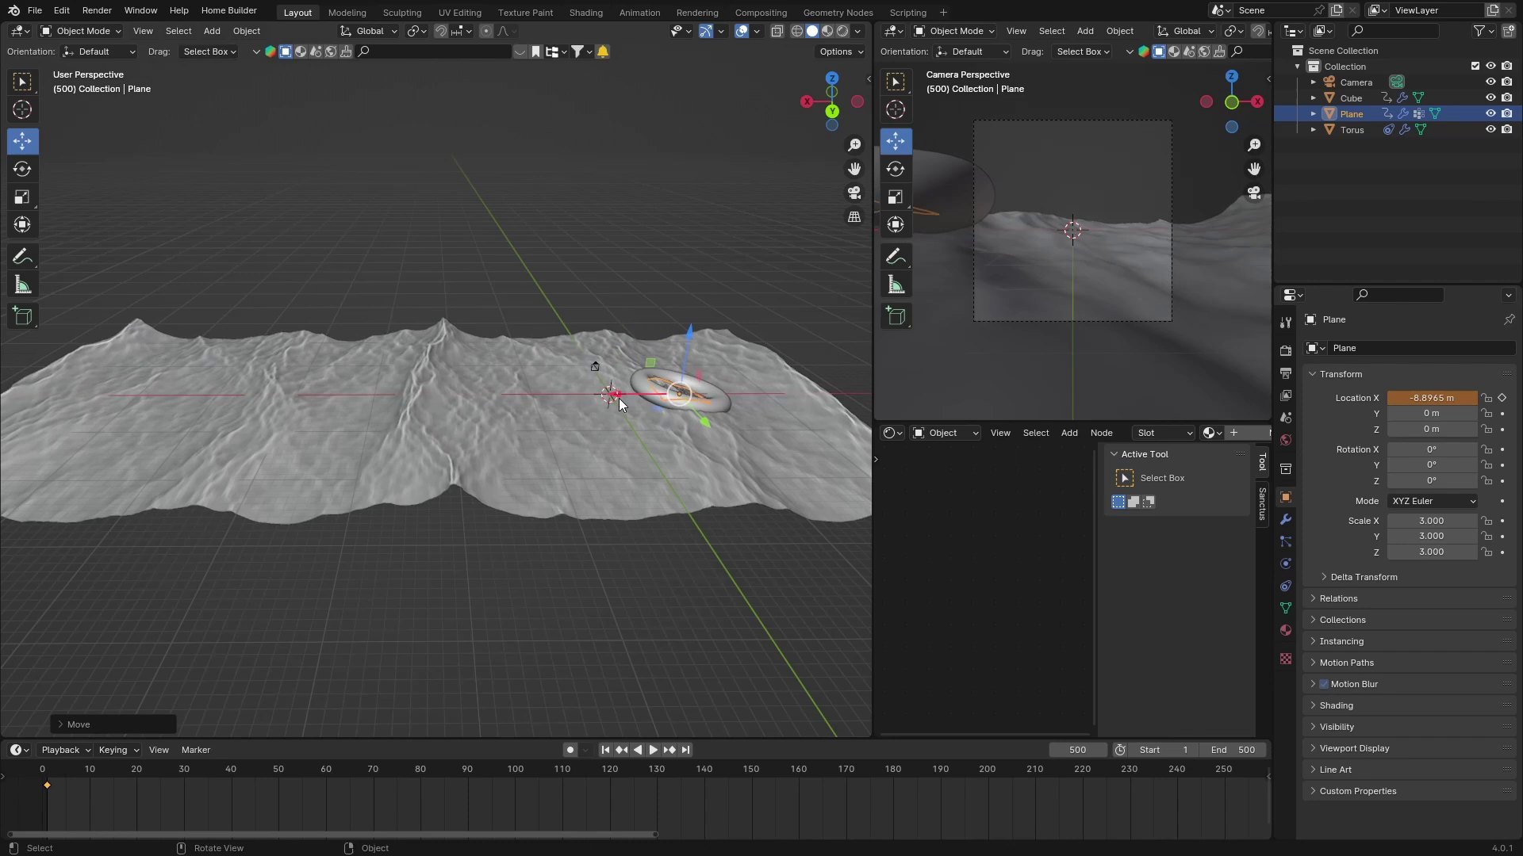
{"action": "left_click", "coordinate": [1502, 398]}
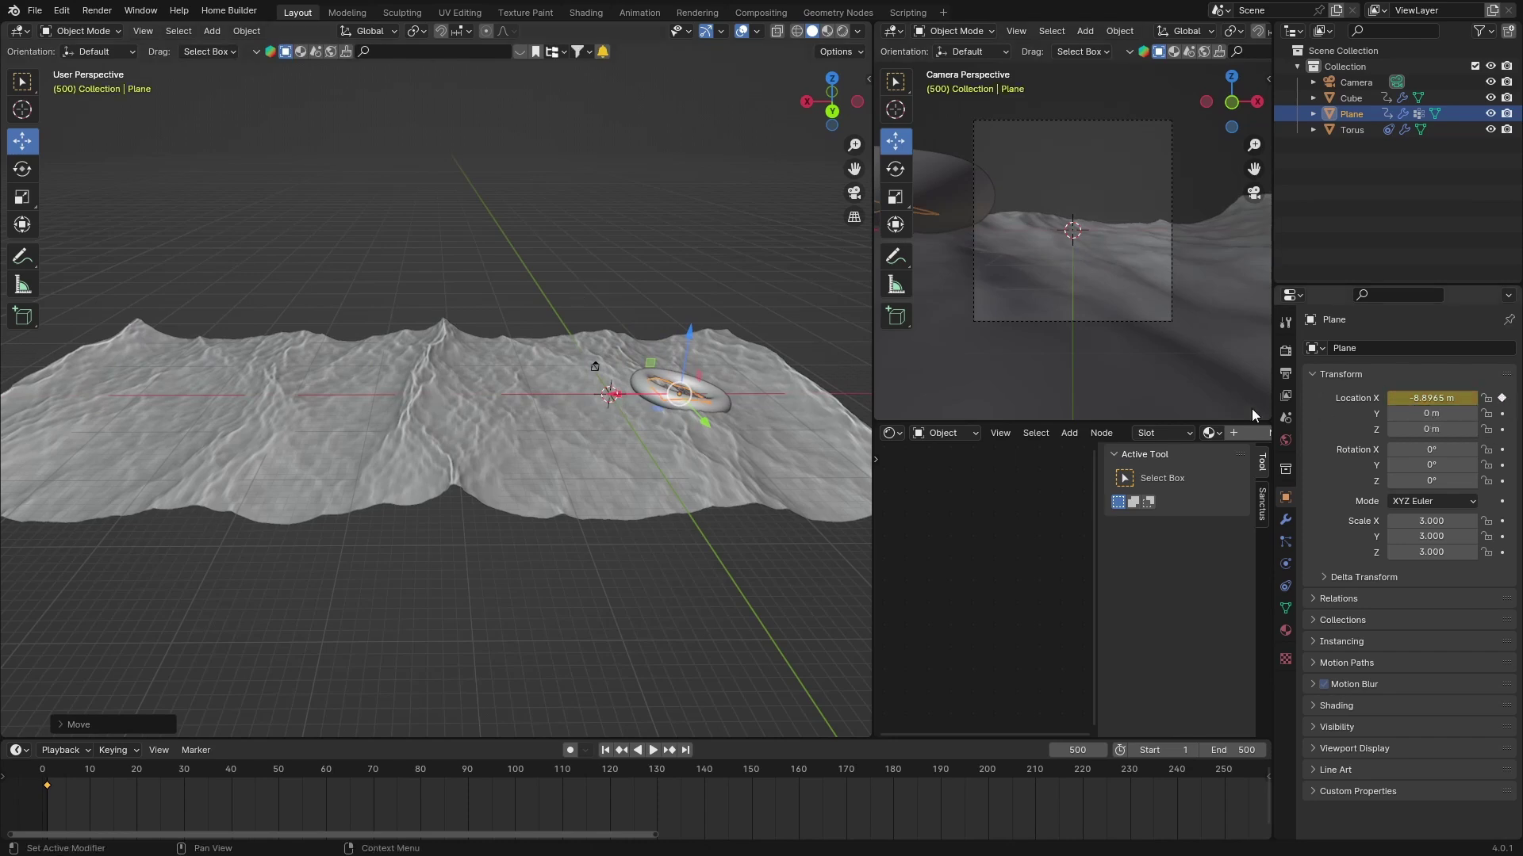
Hide the plane and play the animation from frame 1 to check the torus drifting across the waves
{"action": "left_click", "coordinate": [1489, 114]}
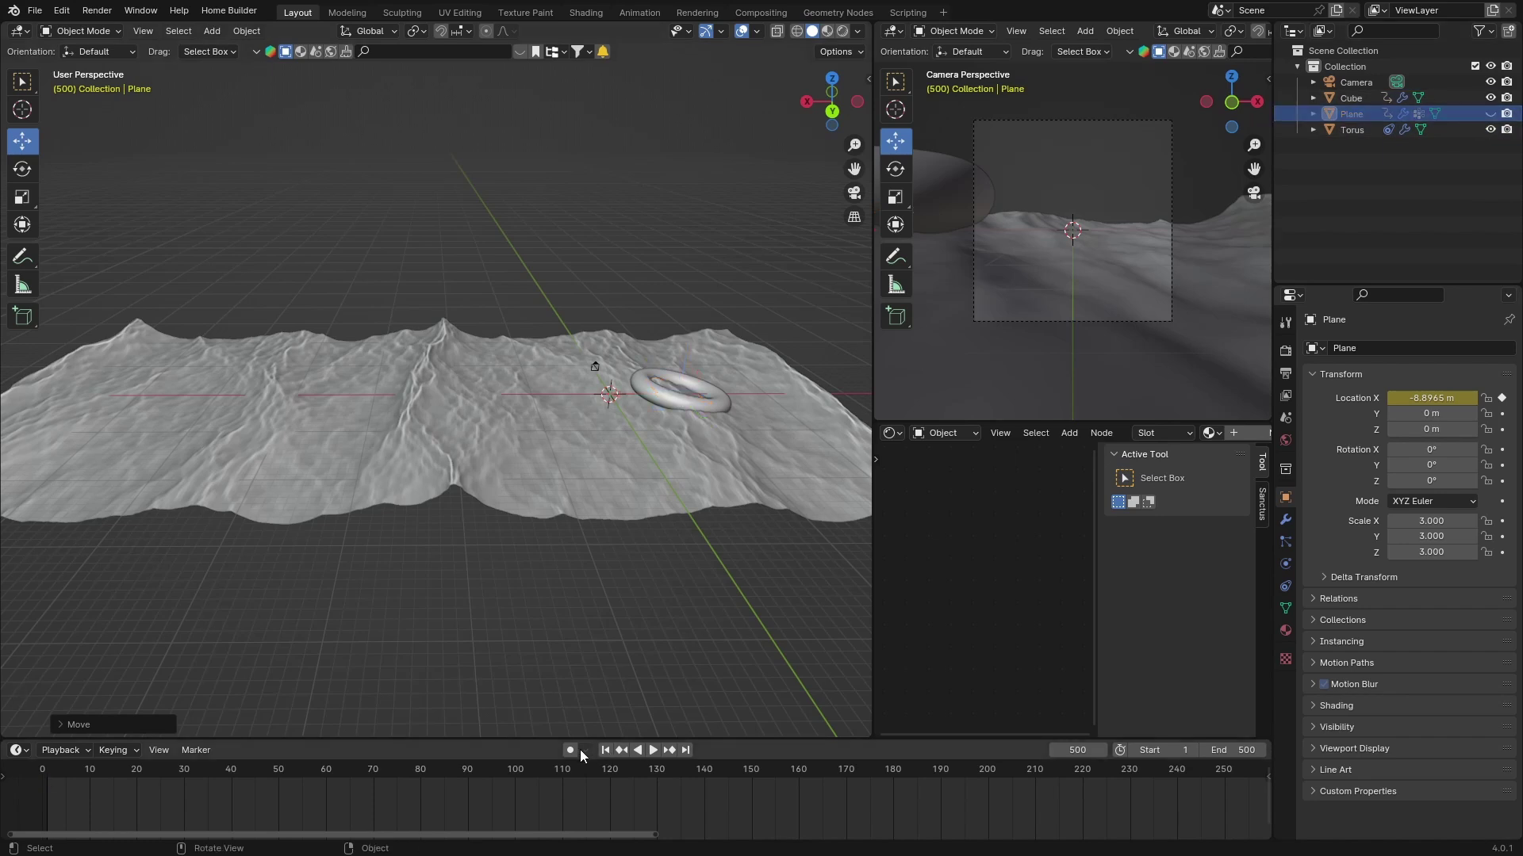
{"action": "left_click", "coordinate": [605, 750]}
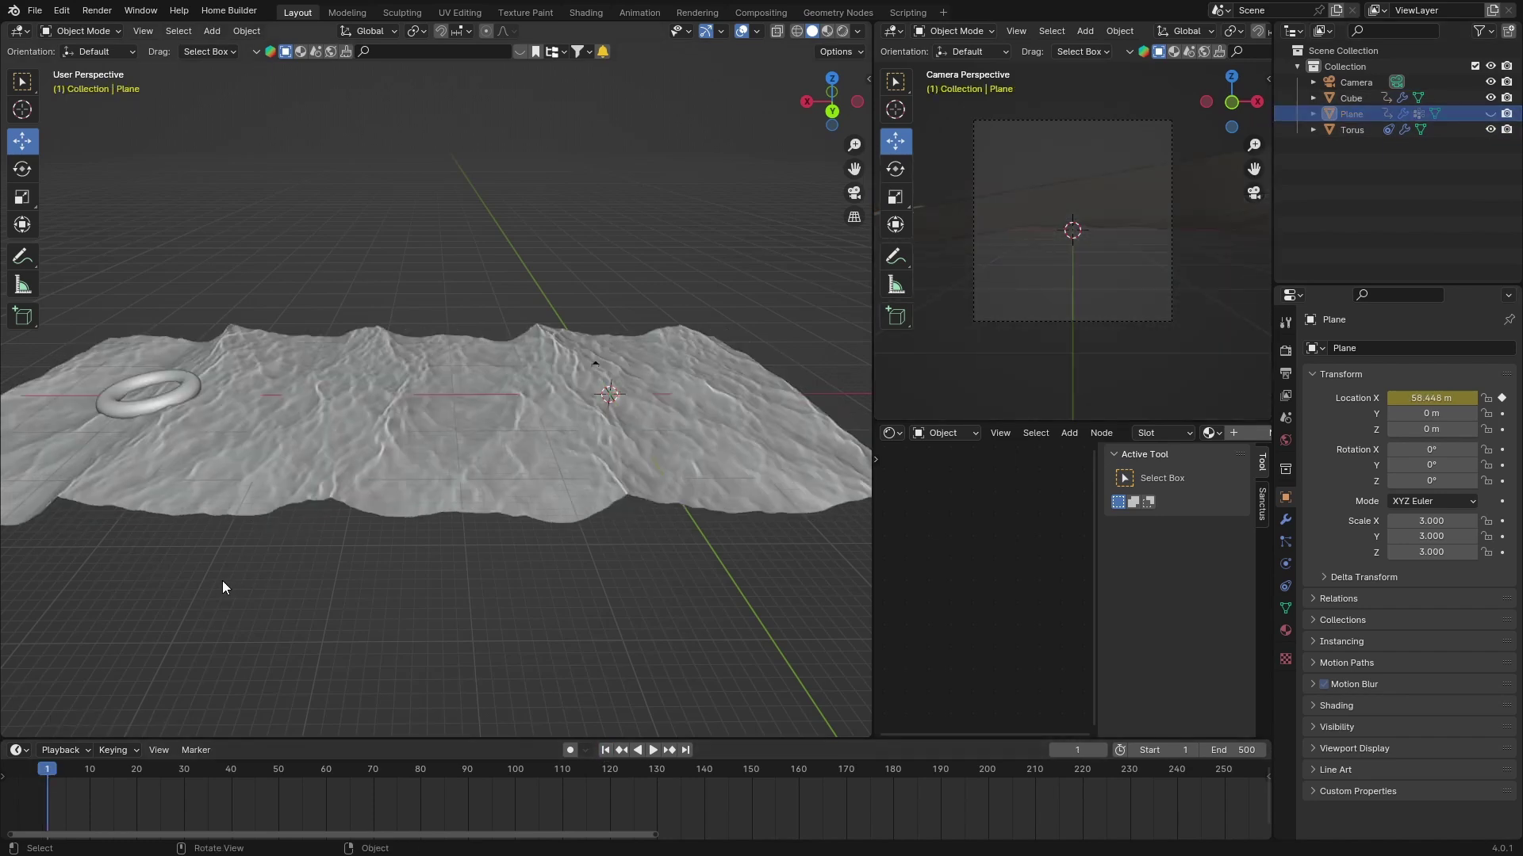
{"action": "key", "text": "space"}
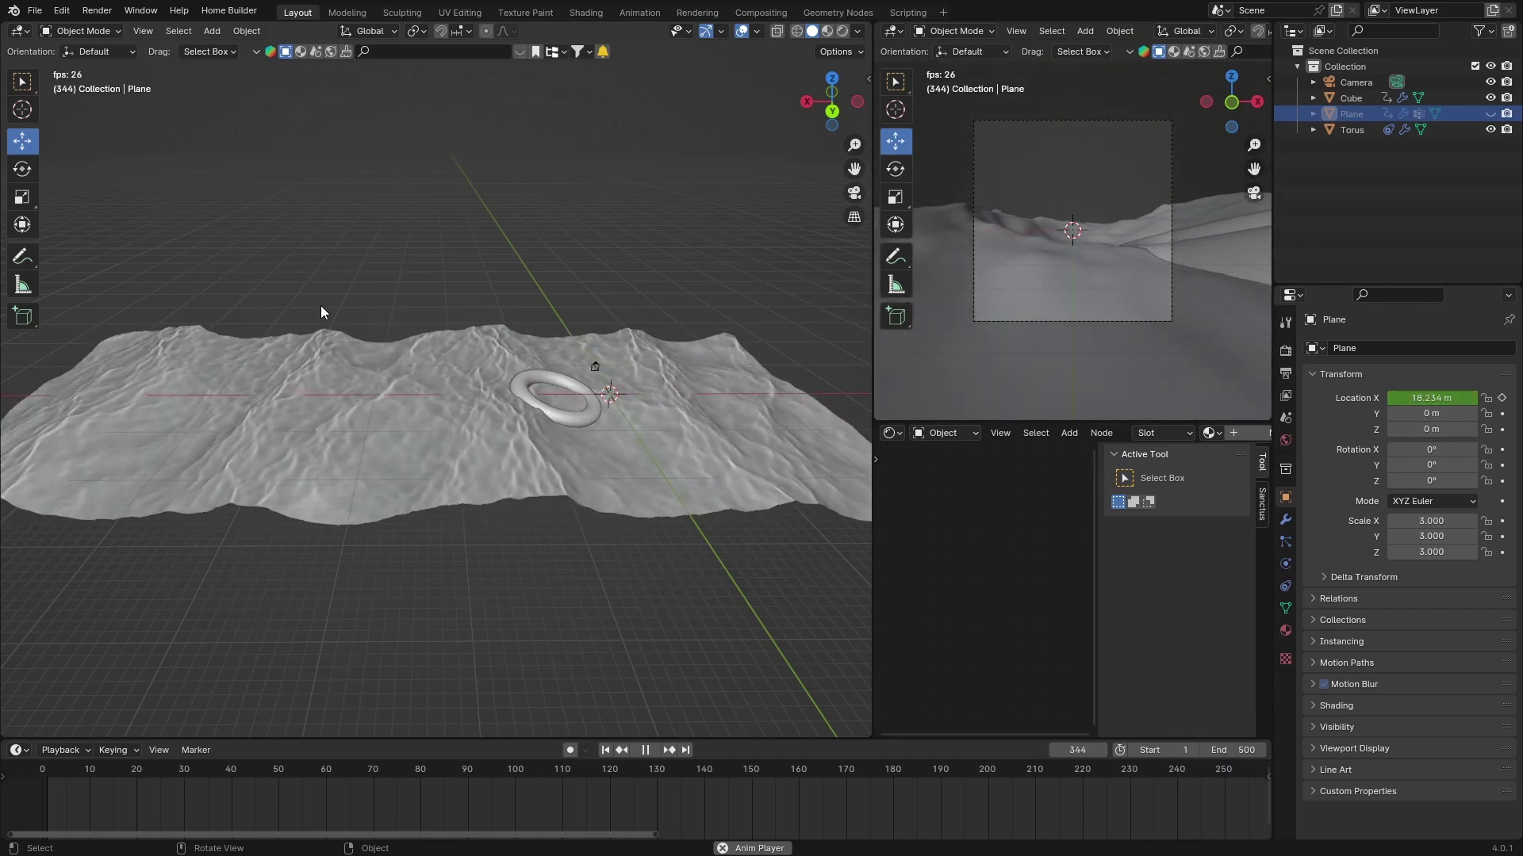
{"action": "key", "text": "space"}
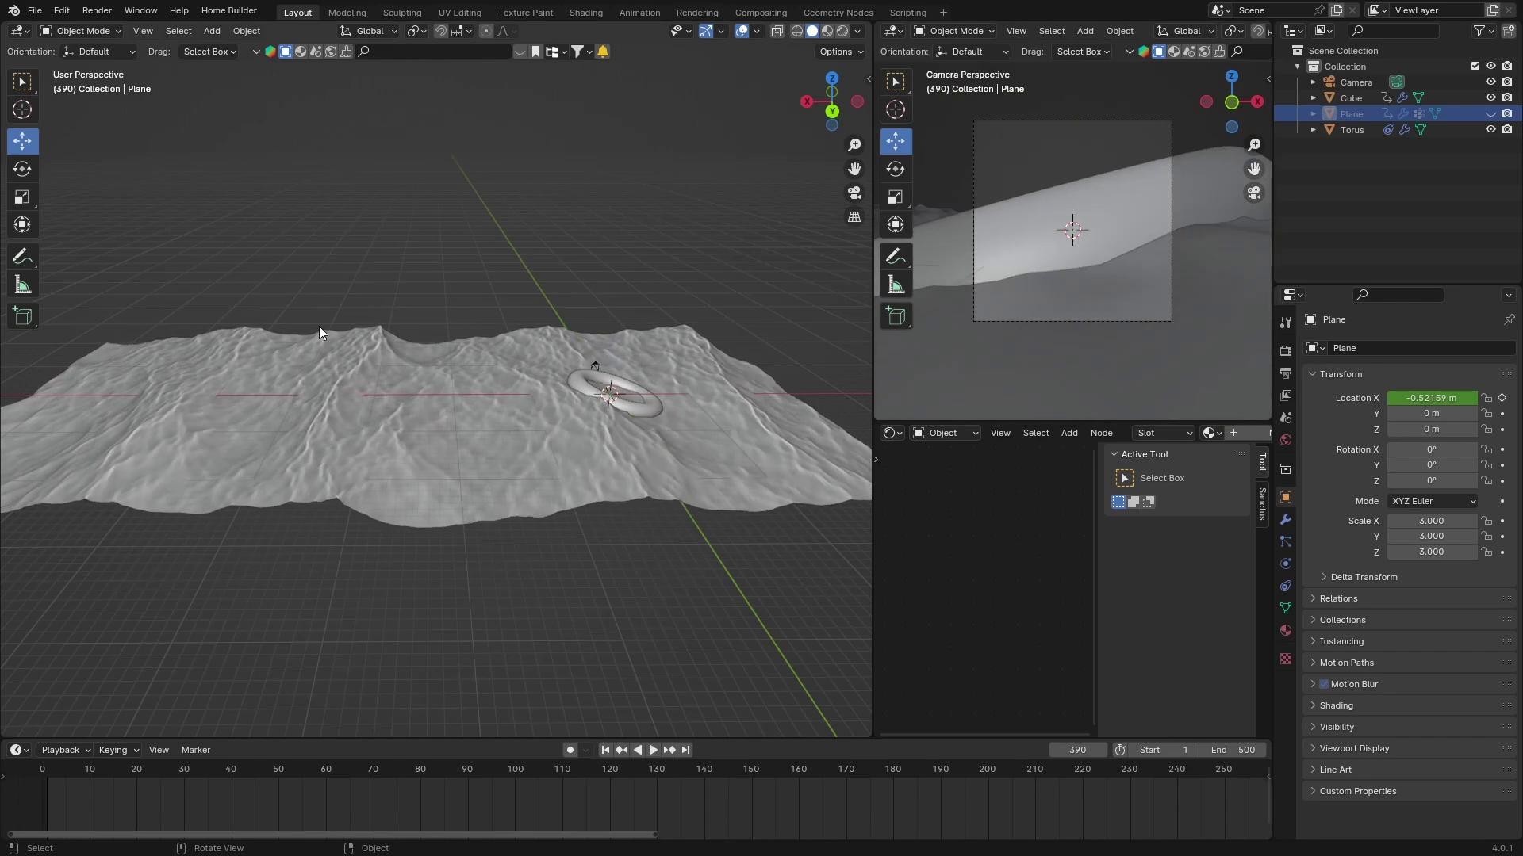